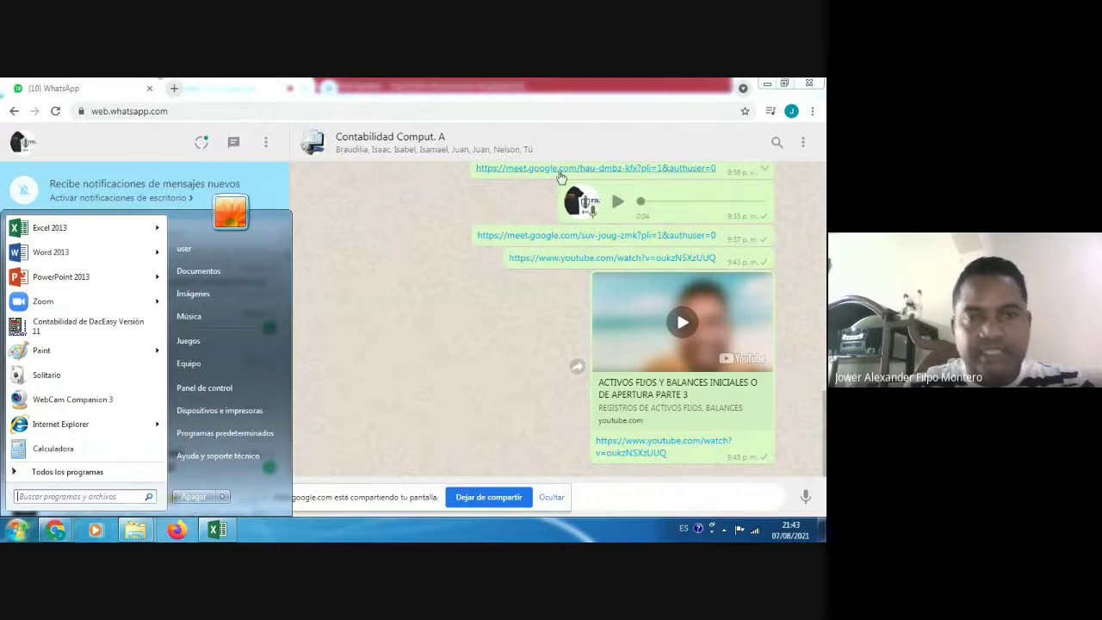
Minimize the WhatsApp, Meet, spreadsheet and file browser windows to reach the desktop
click(764, 87)
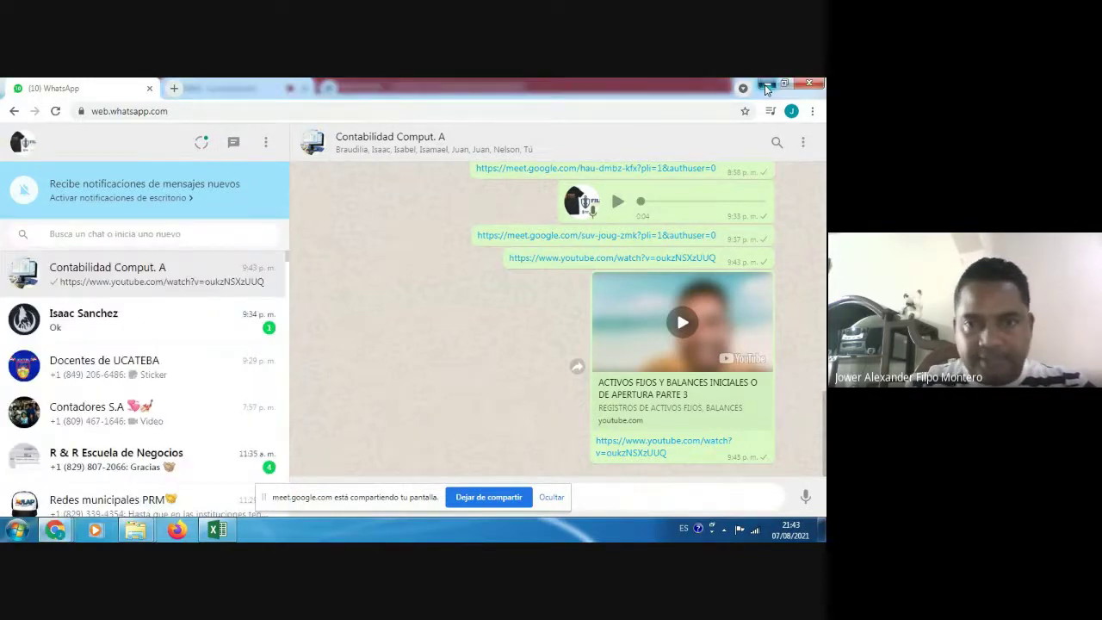
click(767, 88)
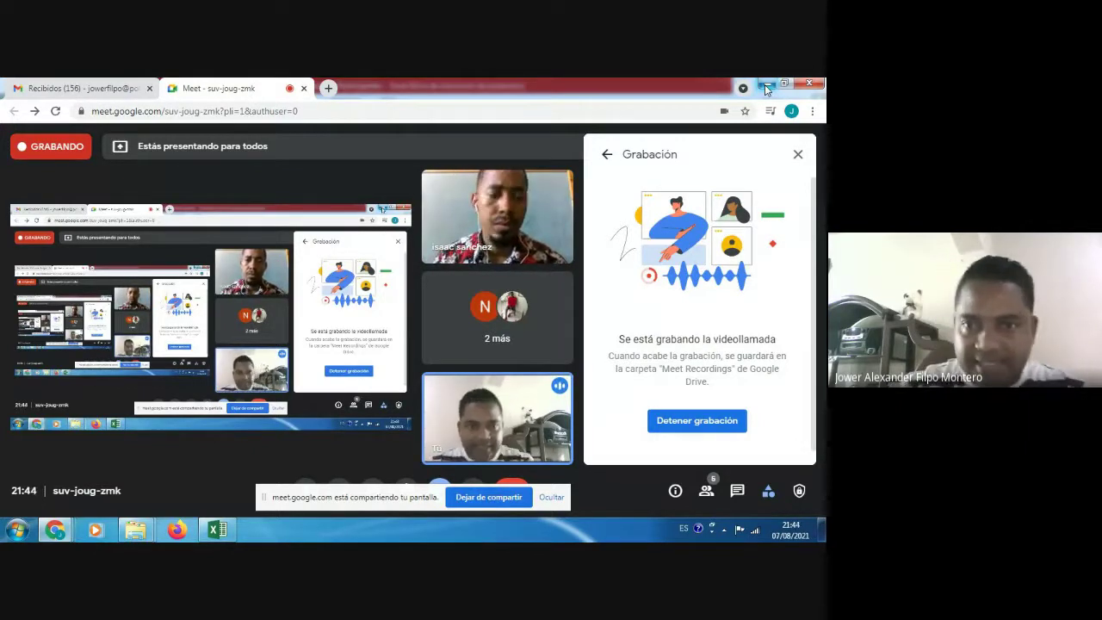
click(766, 89)
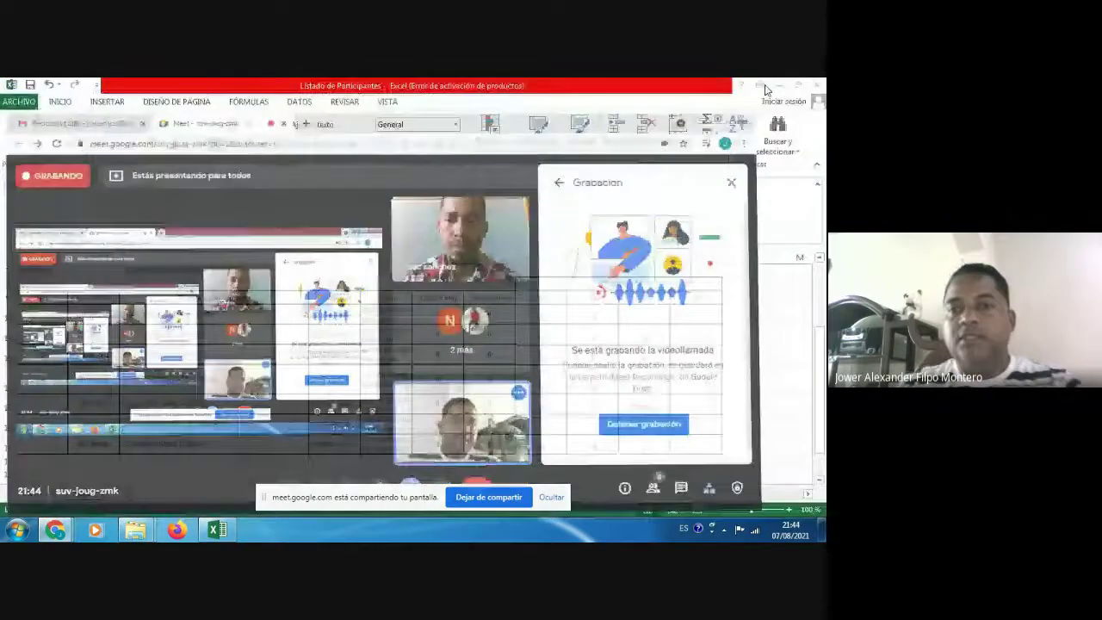
click(763, 86)
click(777, 86)
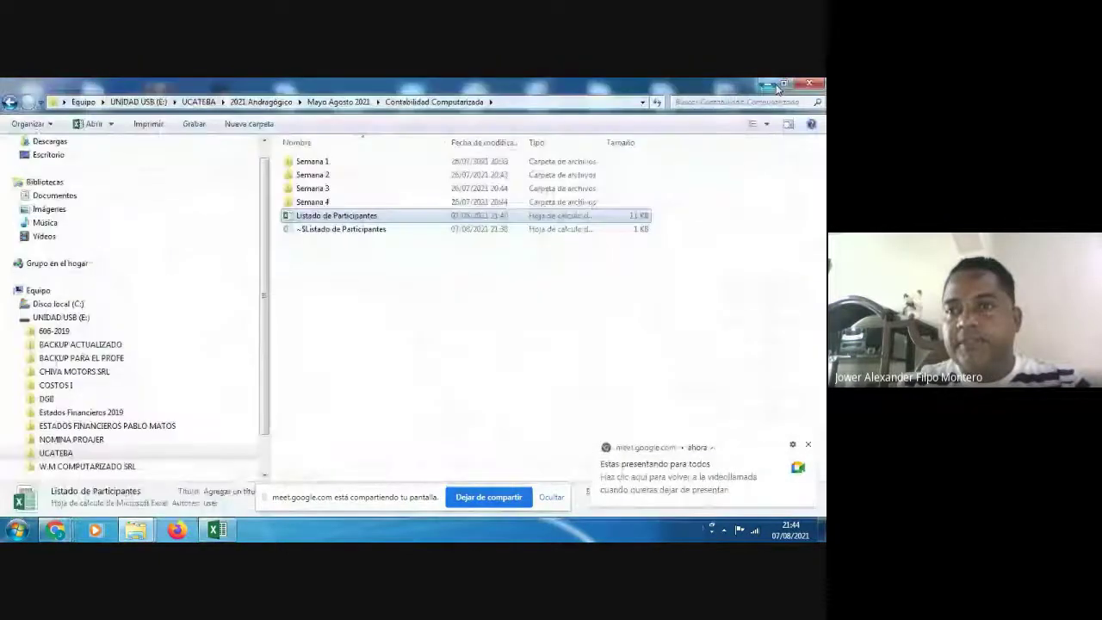
click(773, 87)
click(774, 87)
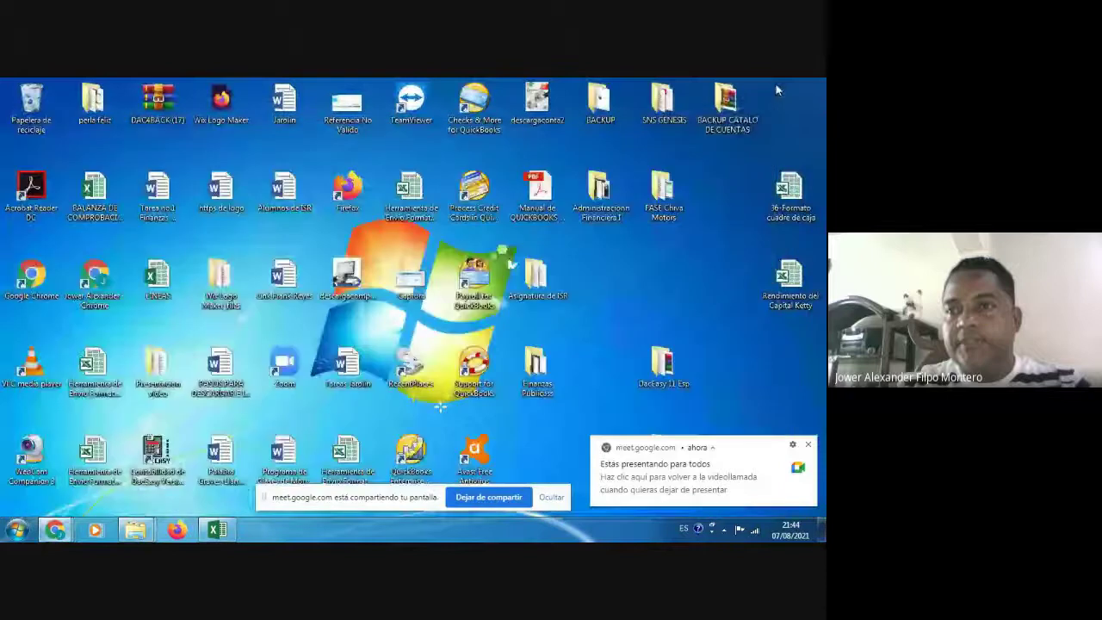
Try to create a new desktop folder named BACKUP, dismissing the merge with the existing folder
right_click(660, 255)
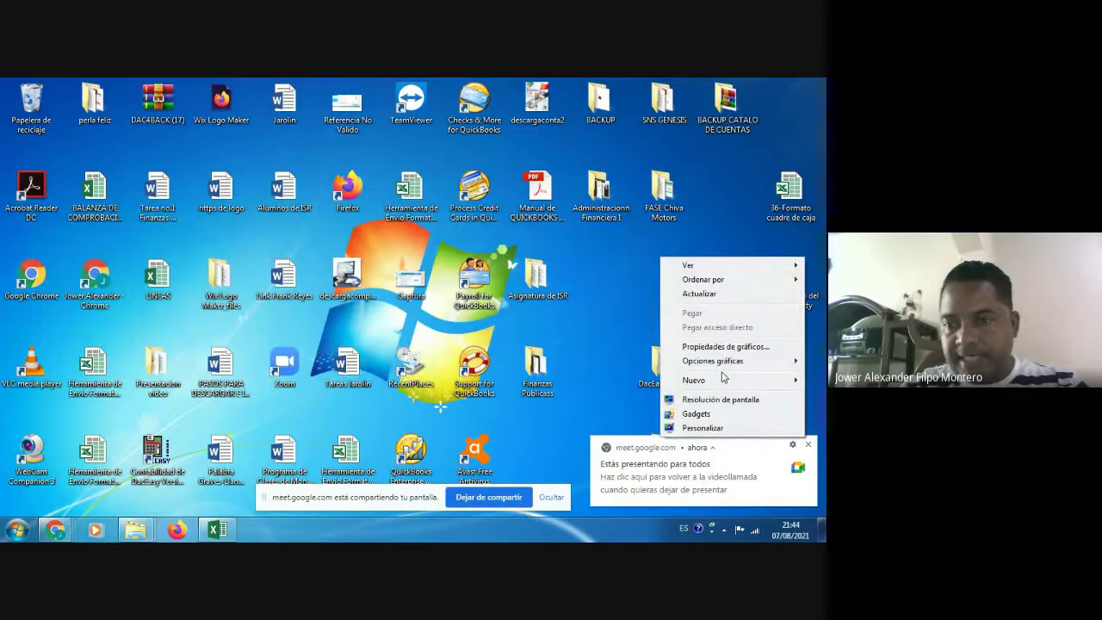
mouse_move(730, 379)
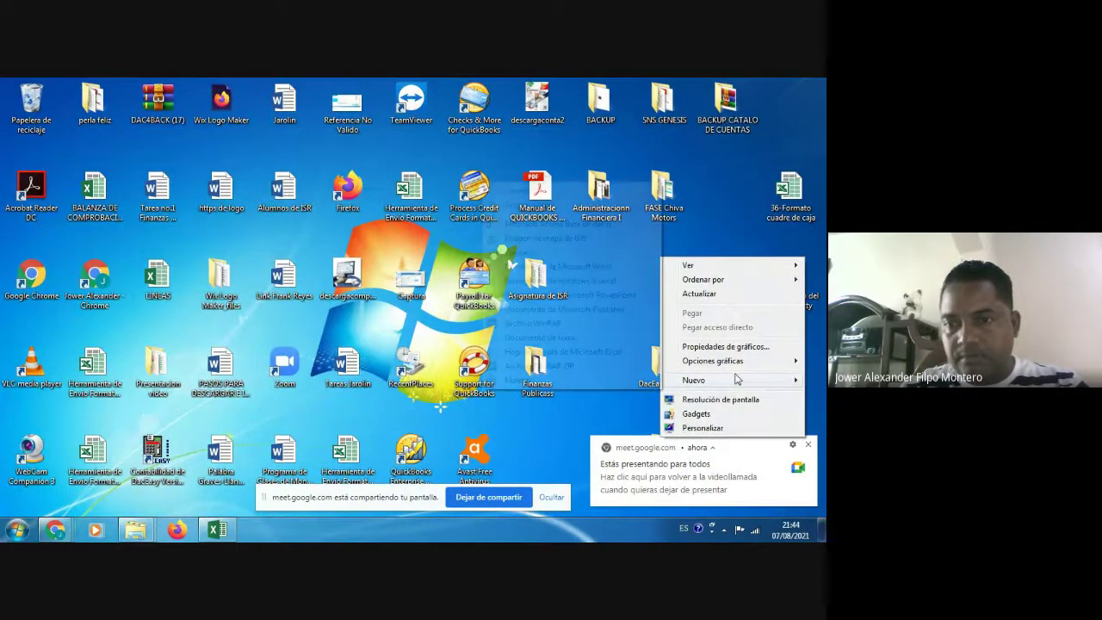
click(534, 191)
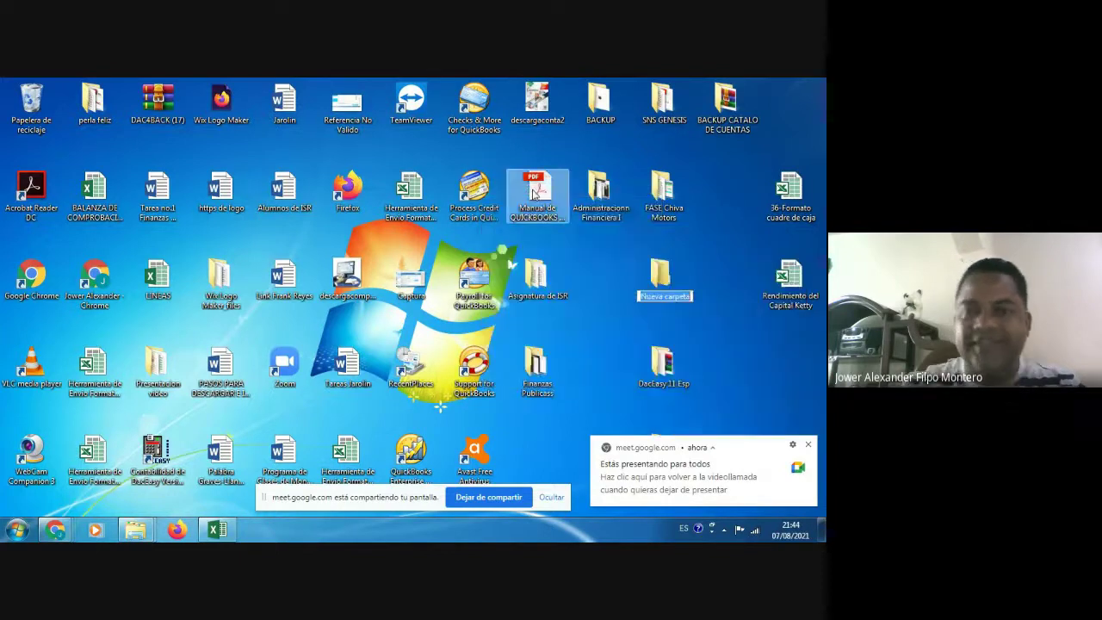
text(ba)
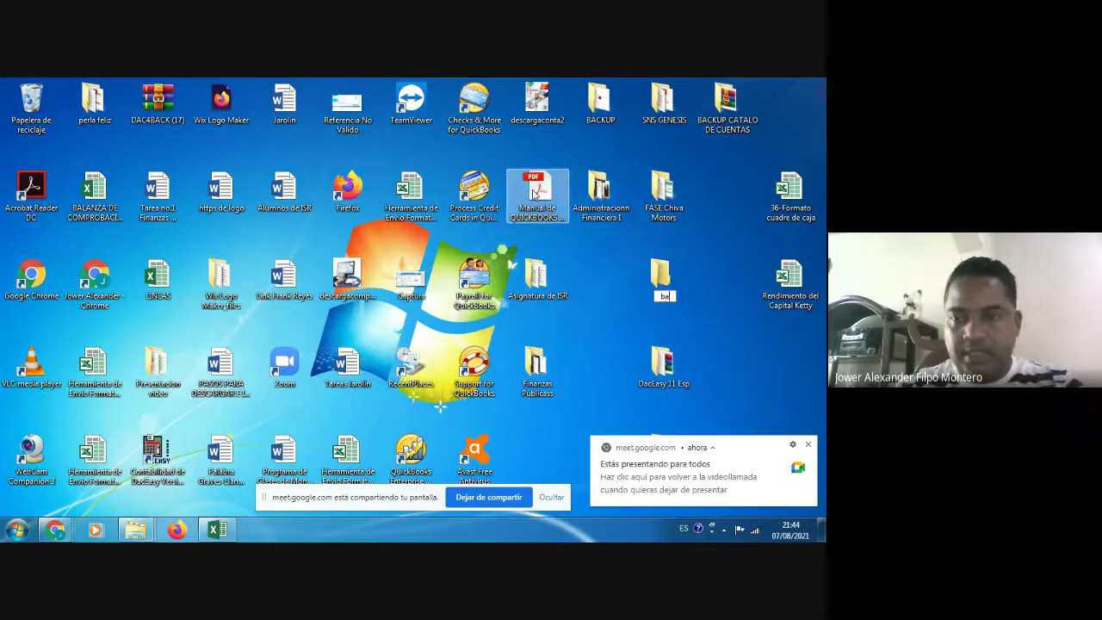
text(CKU)
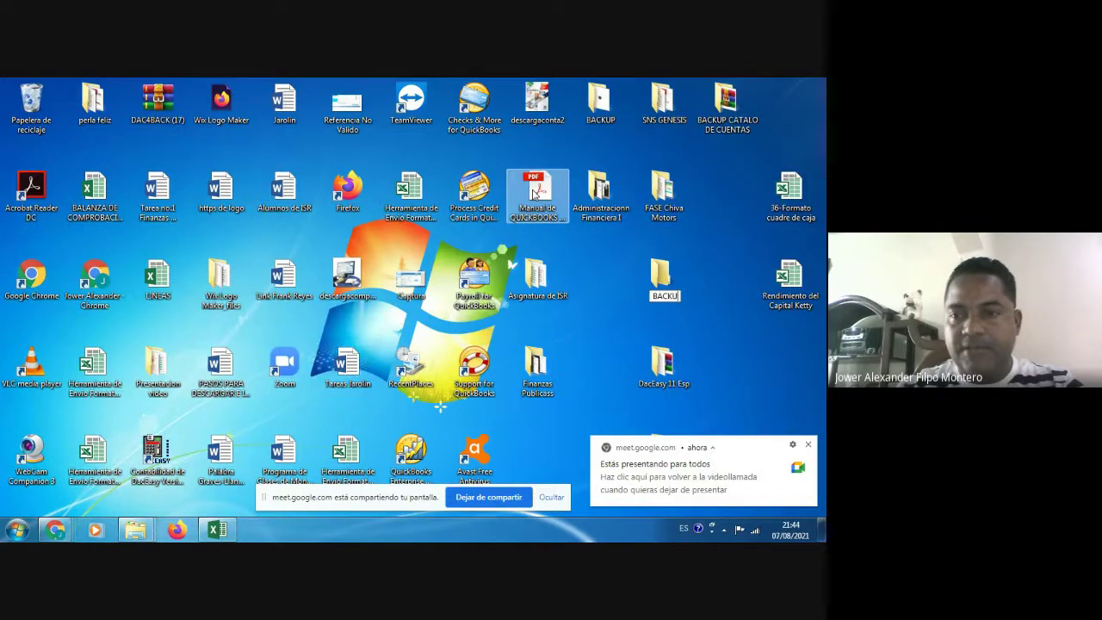
text(P)
key(Return)
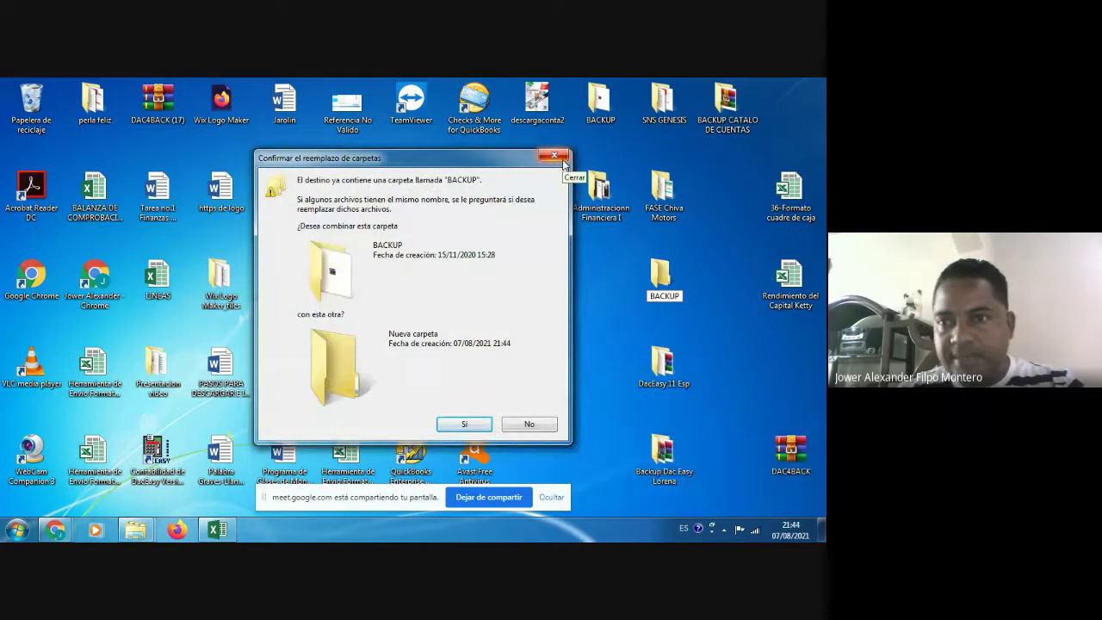
click(562, 159)
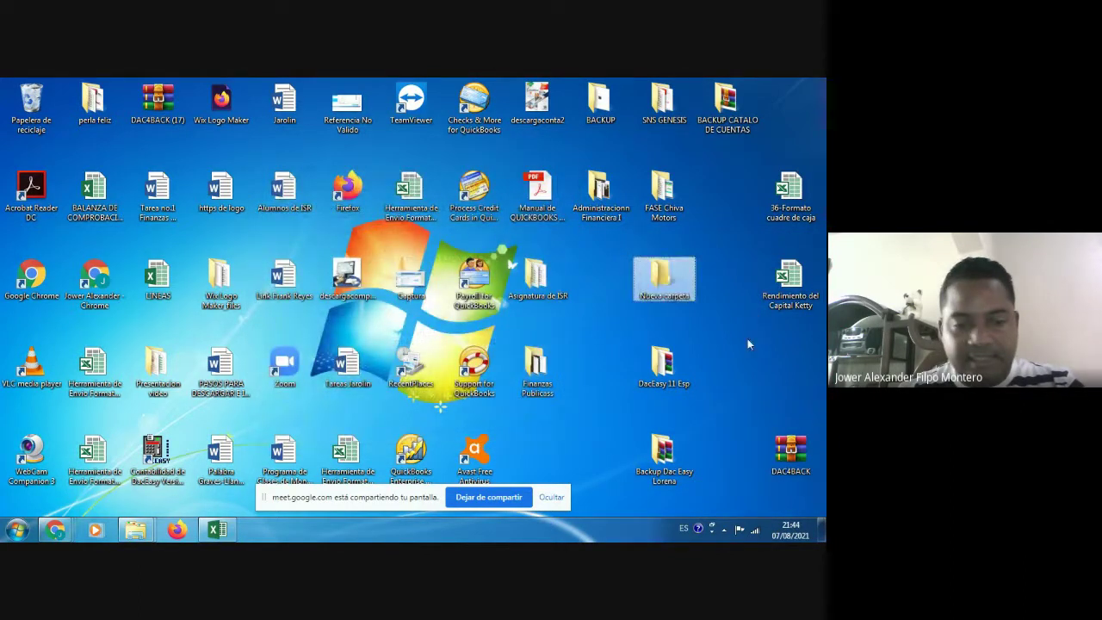
Delete the "Nueva carpeta" folder from the desktop
click(669, 327)
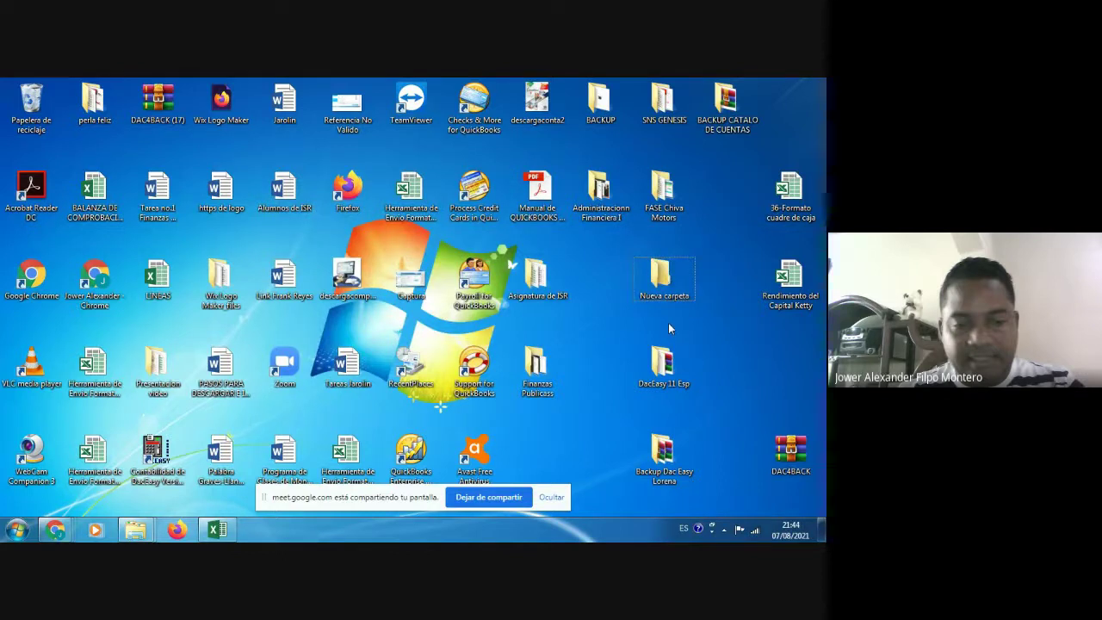
click(663, 278)
key(Delete)
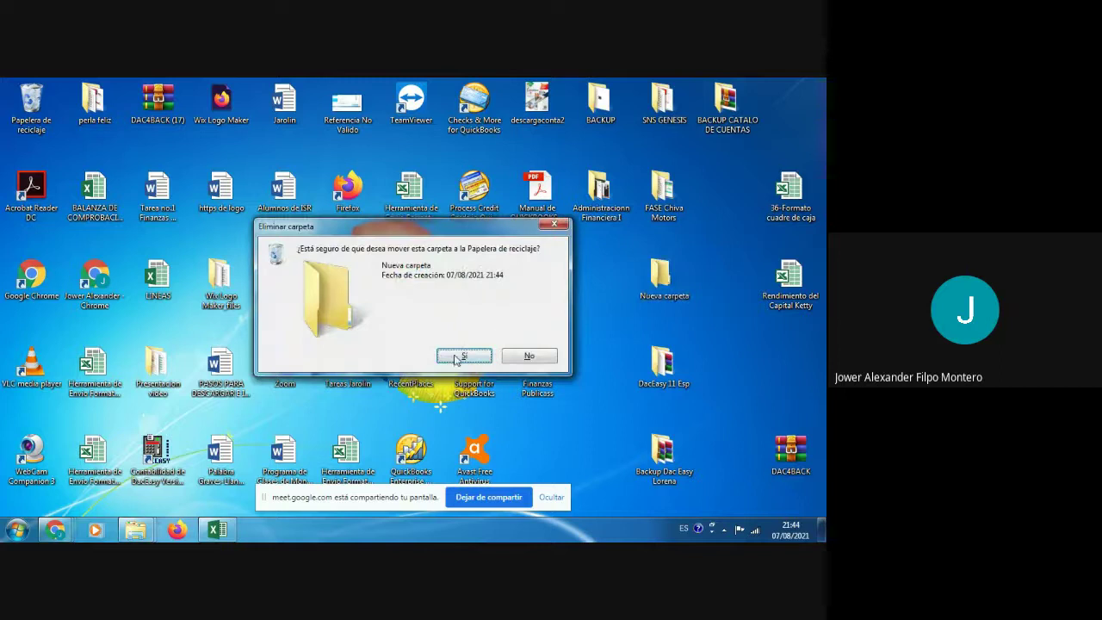
click(456, 356)
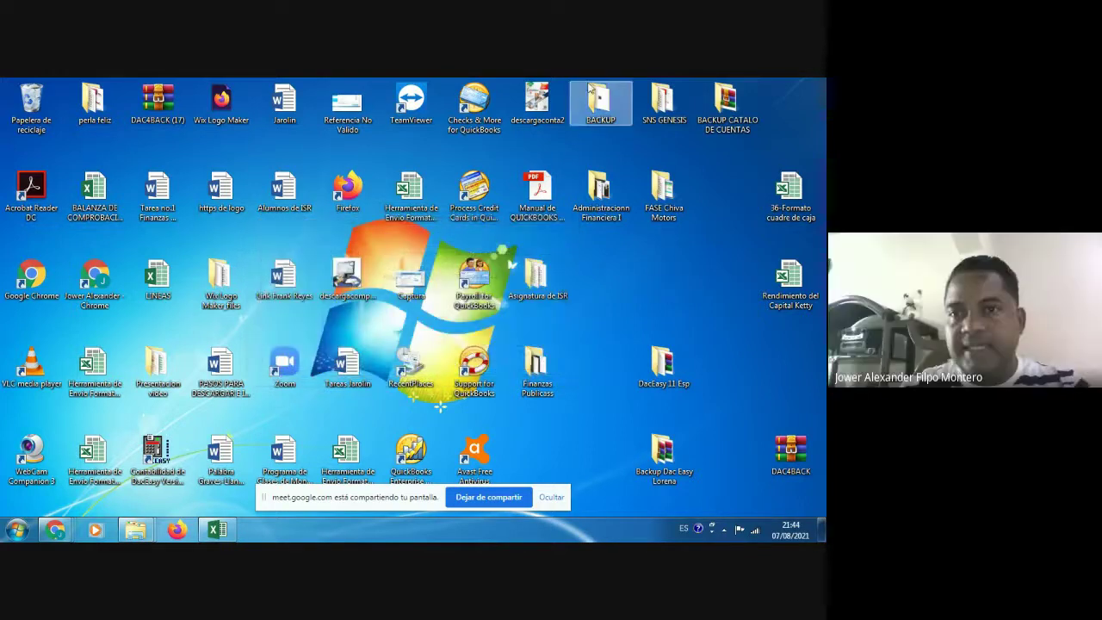
Open the desktop's BACKUP folder and create a subfolder named "Backup hasta Balance iniciales" in it
double_click(606, 109)
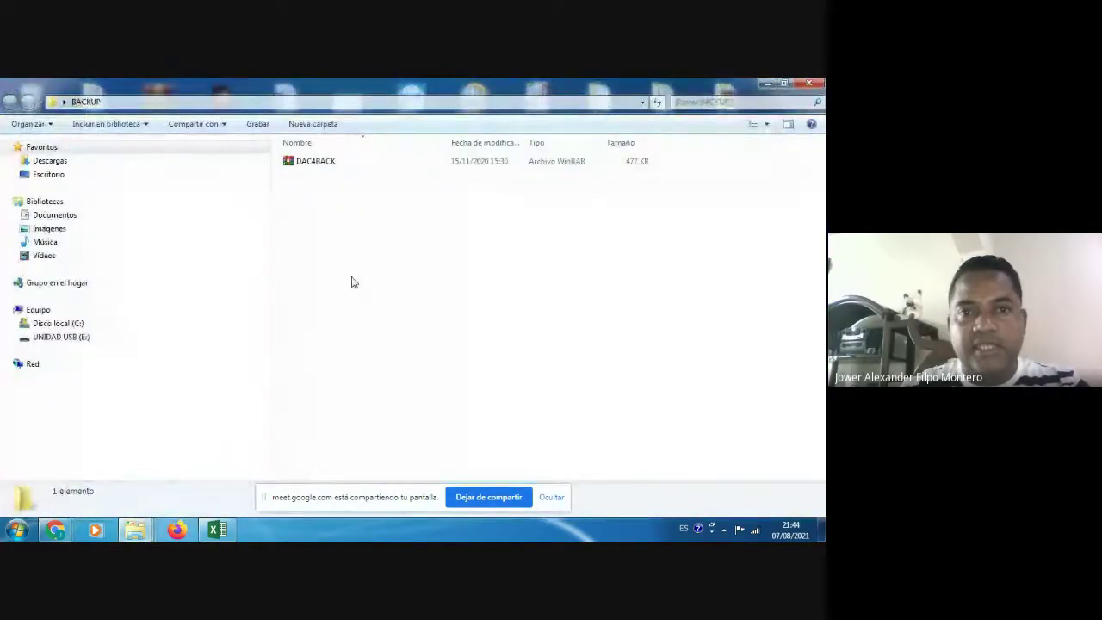
right_click(336, 291)
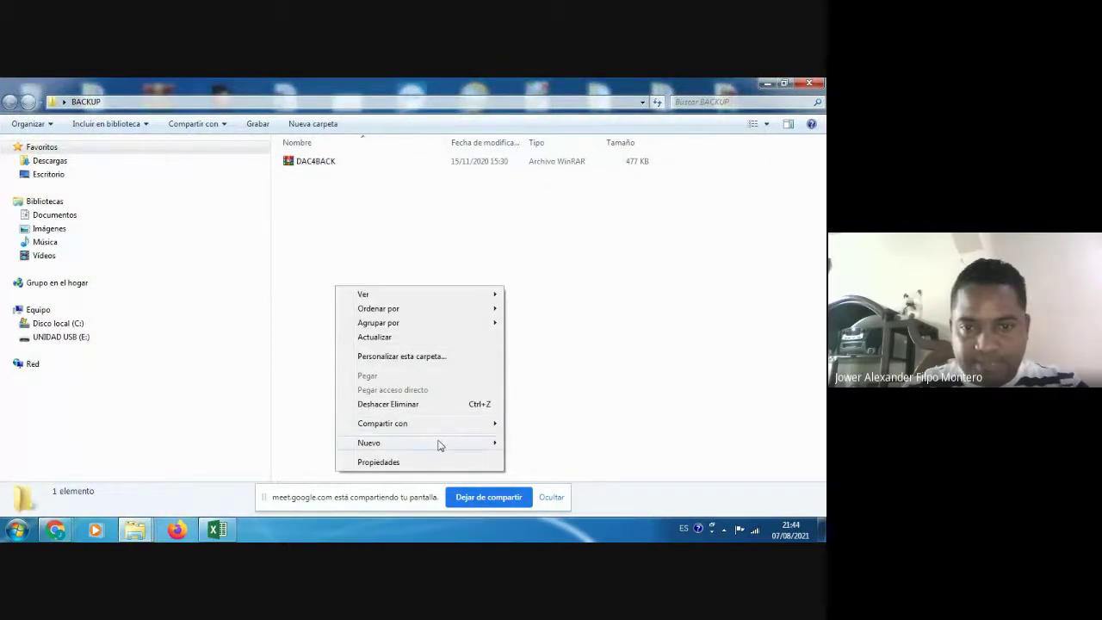
mouse_move(438, 444)
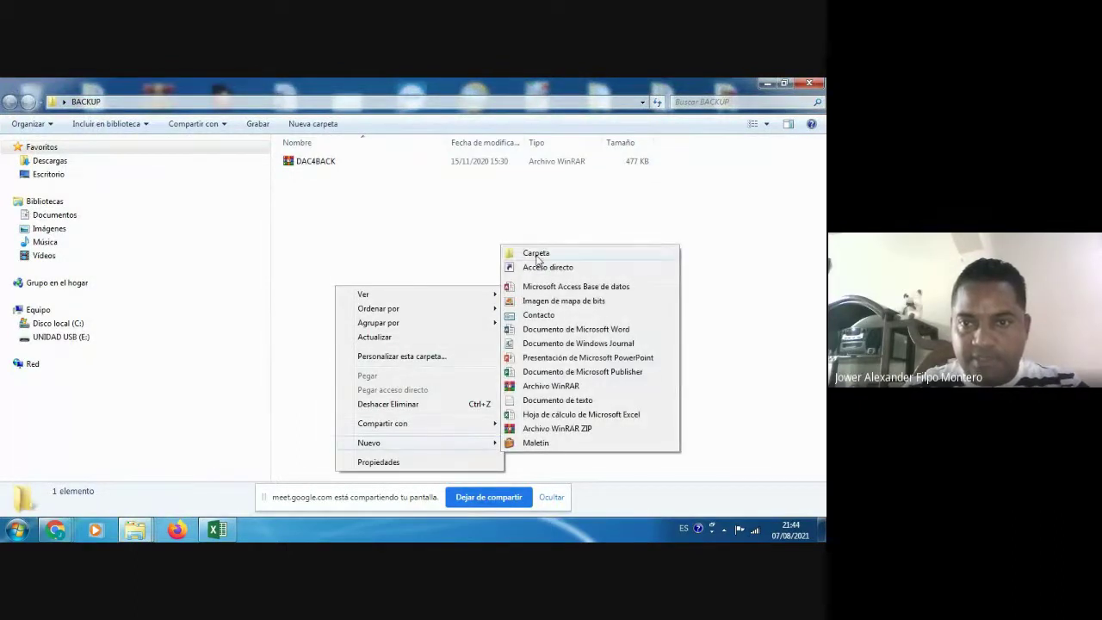
click(536, 253)
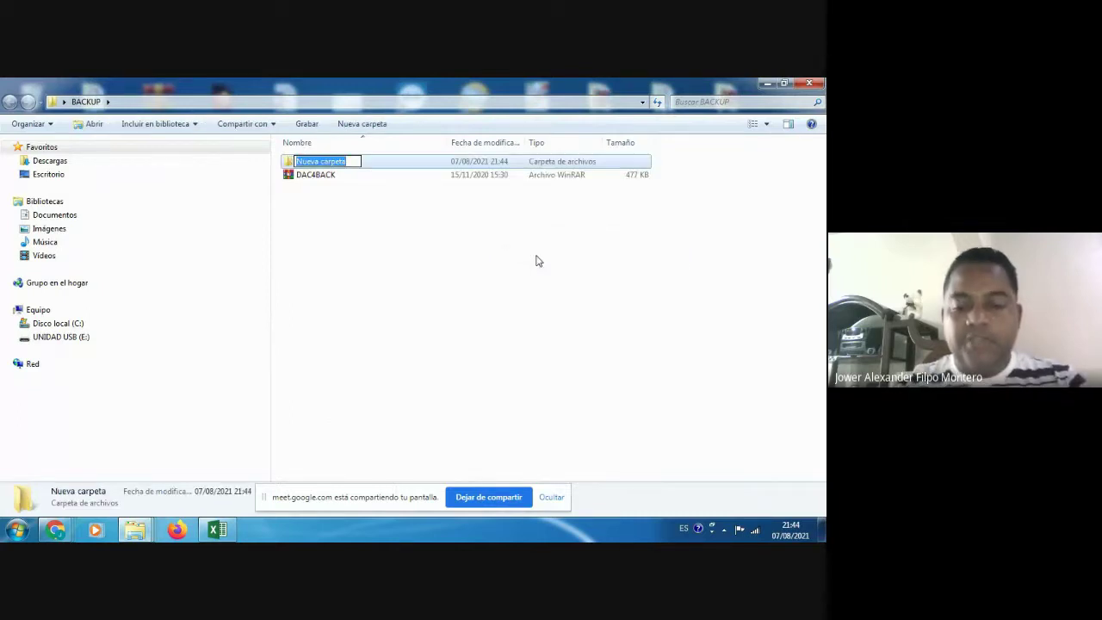
text(Bac)
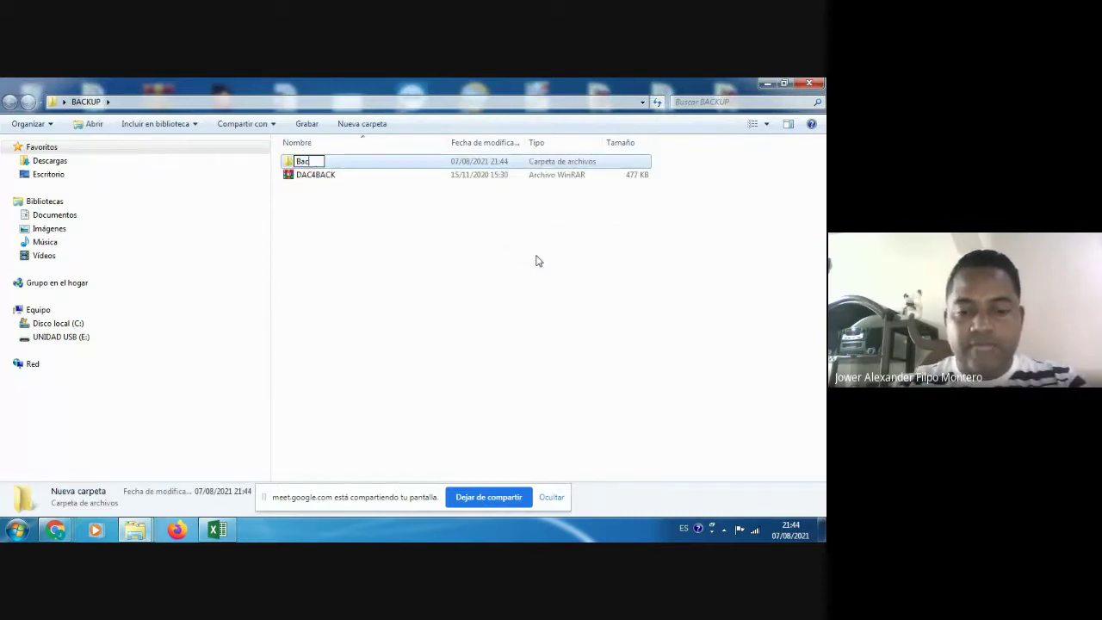
text(kup )
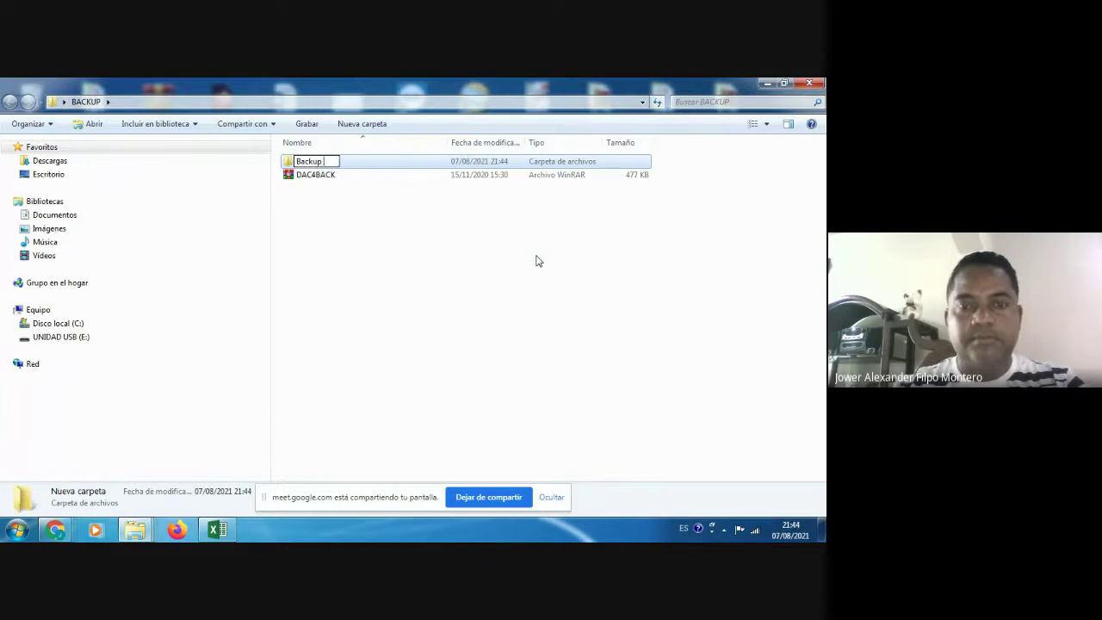
text(hasta)
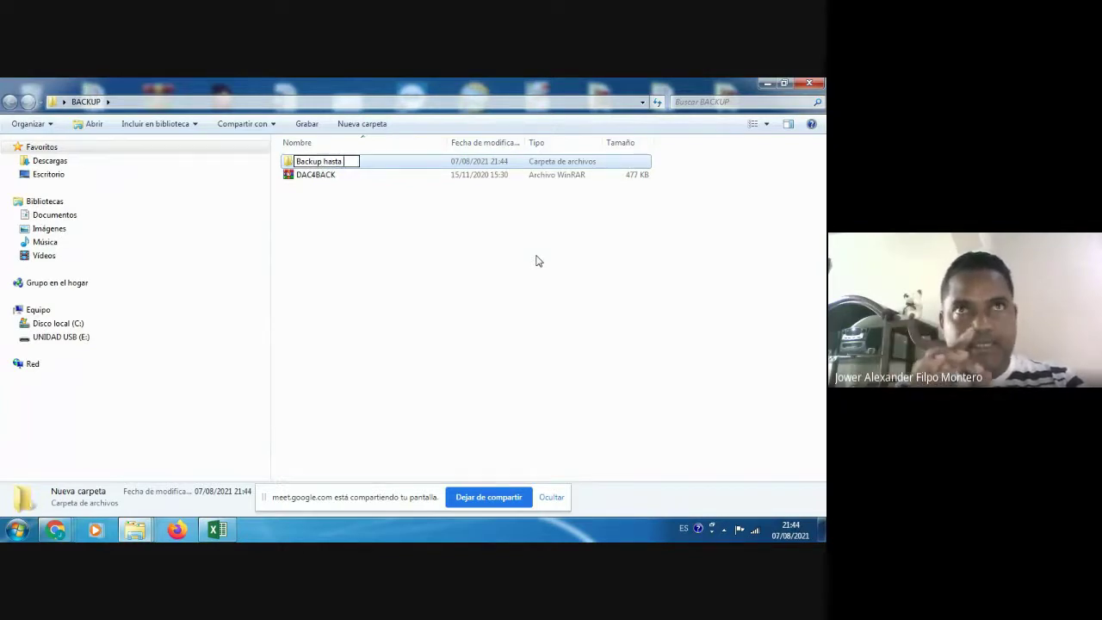
text( Bla)
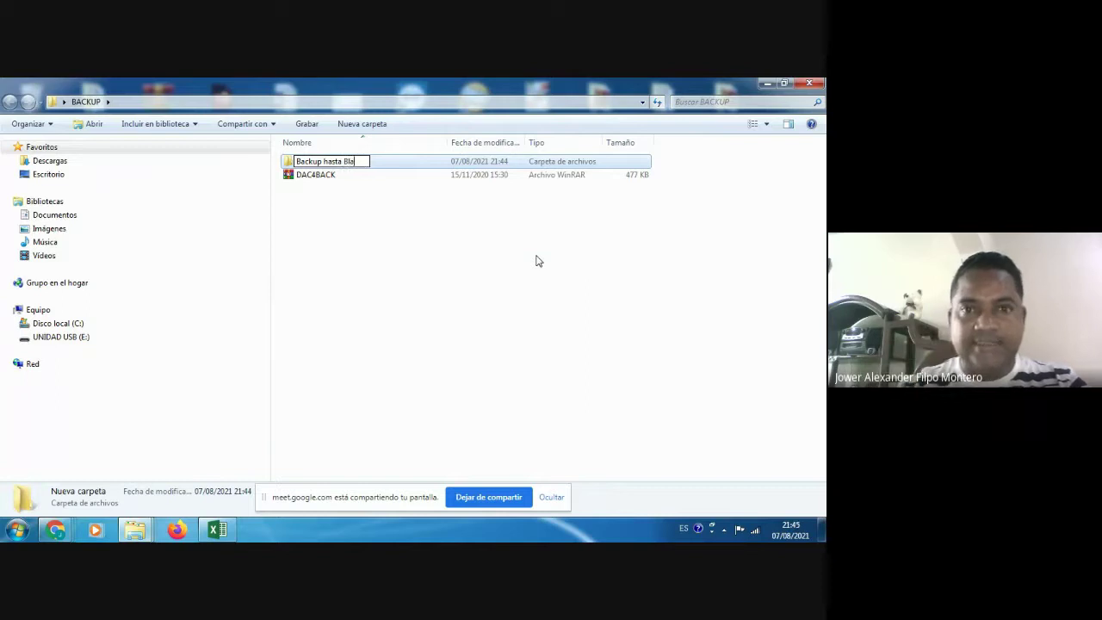
key(BackSpace)
key(BackSpace)
text(ala)
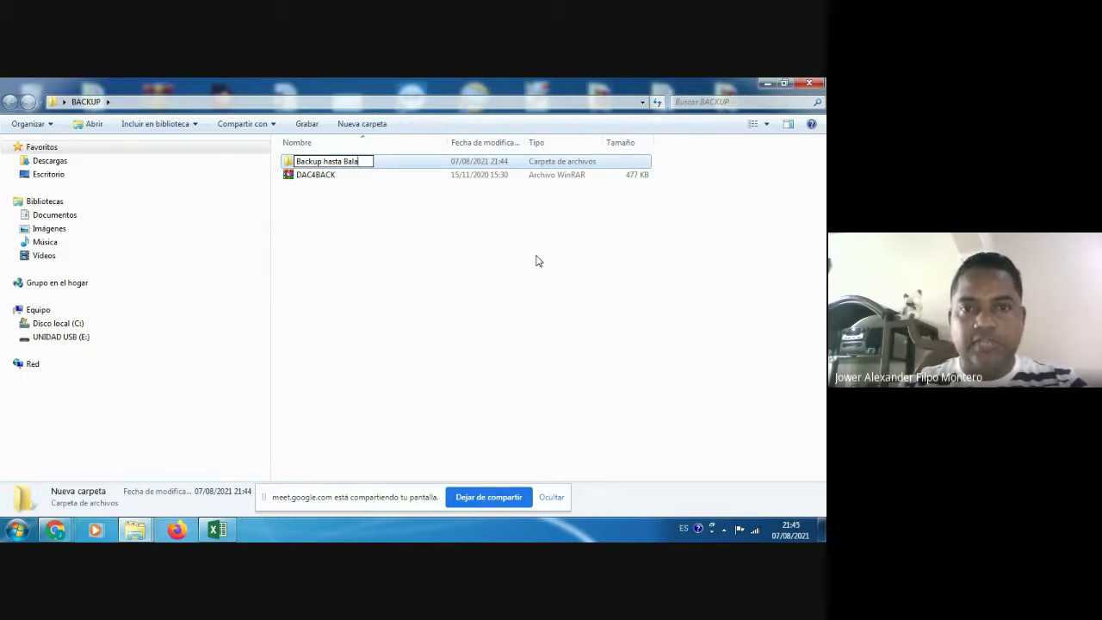
text(nce iniciales)
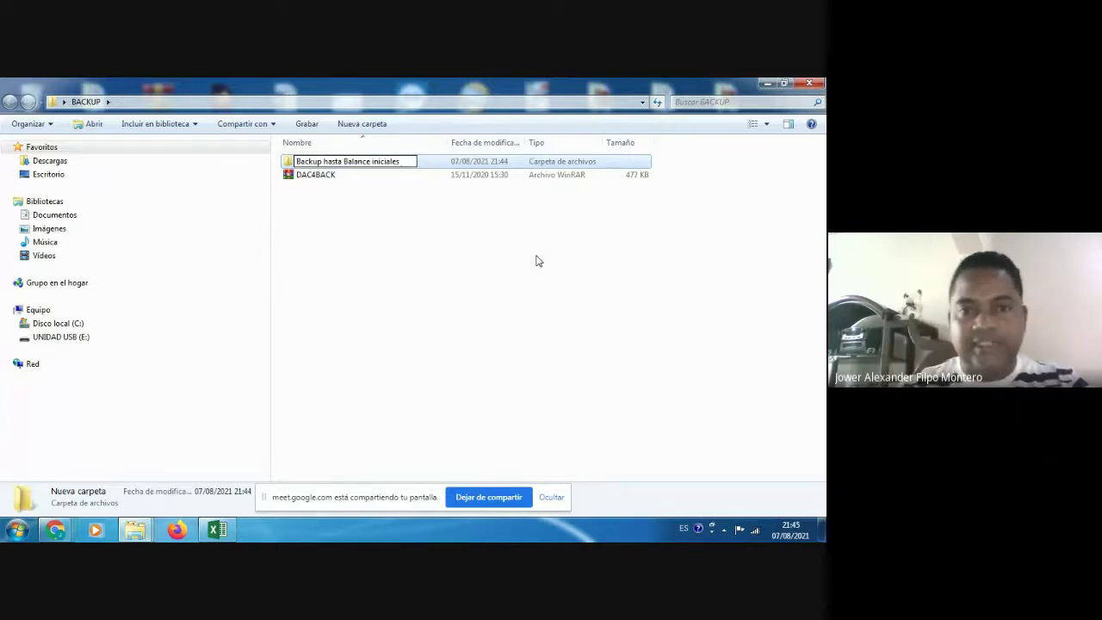
key(Return)
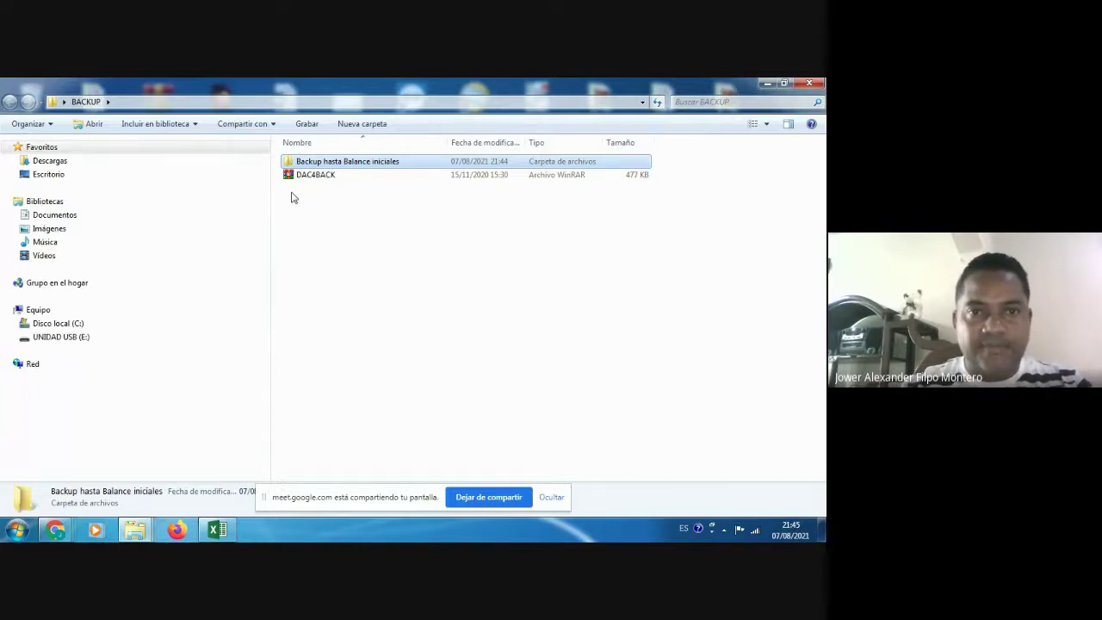
Create a second subfolder in BACKUP named "Backup Hasta catalo de cuentas"
right_click(315, 234)
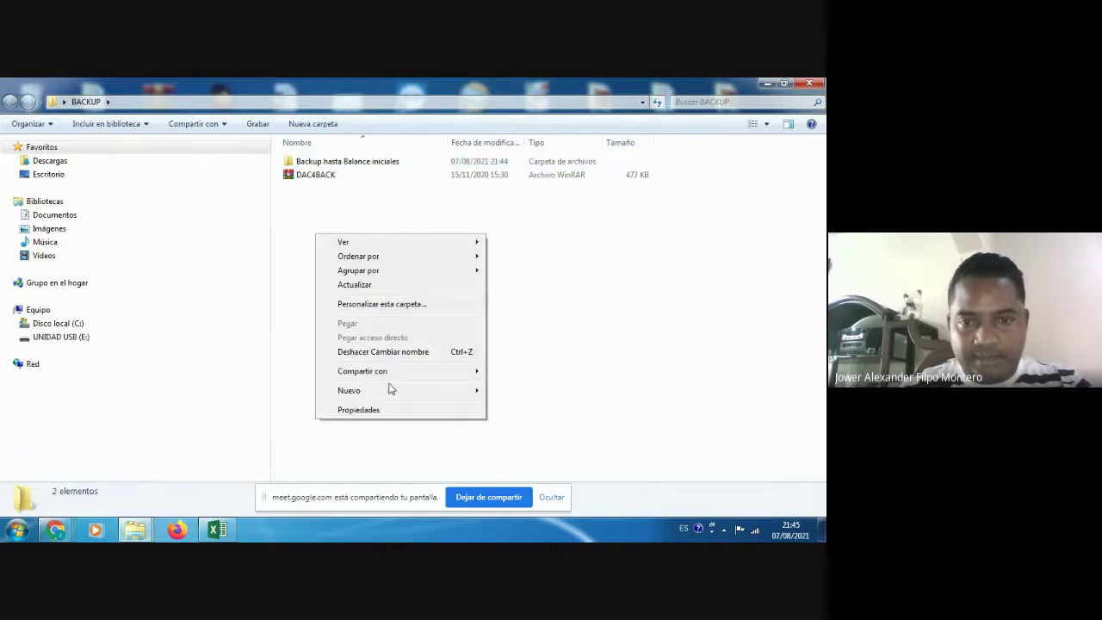
mouse_move(401, 389)
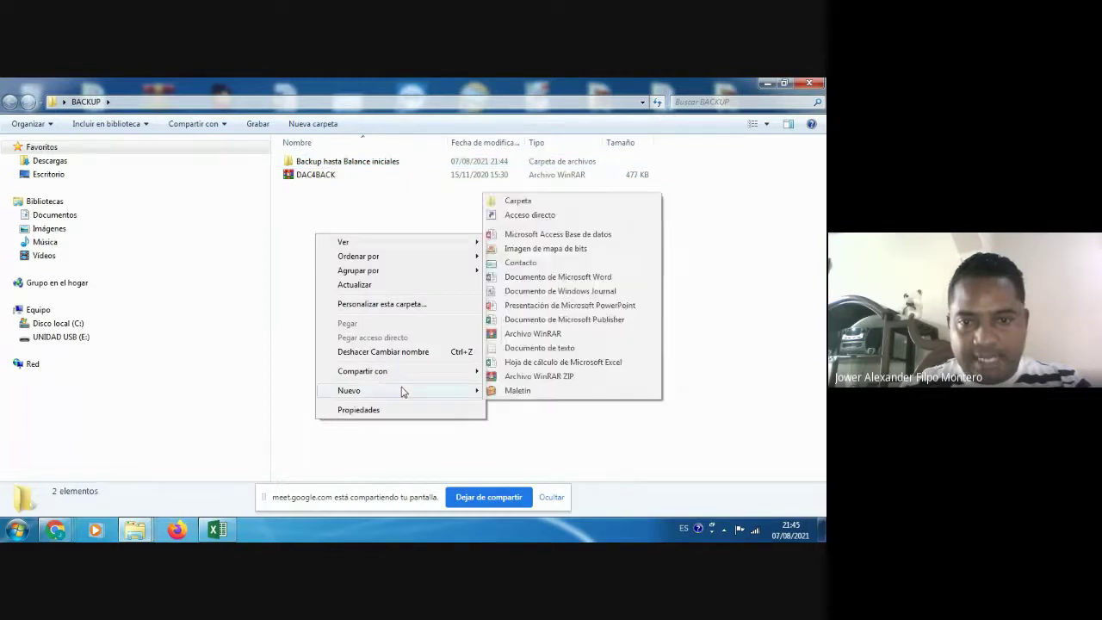
click(517, 202)
text(Bacu)
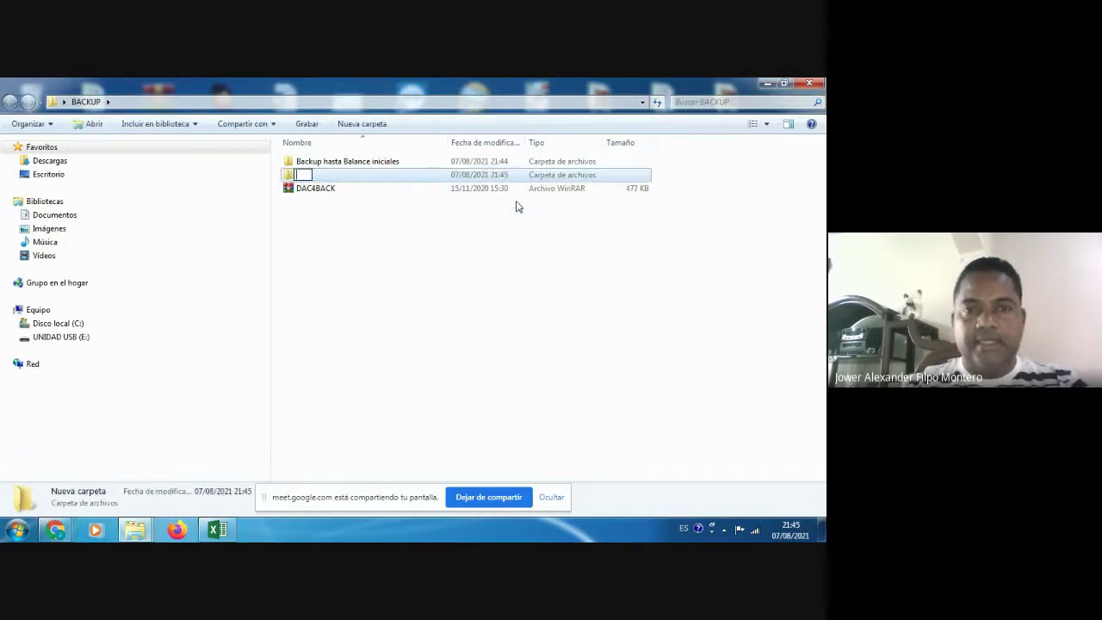
key(BackSpace)
text(kup)
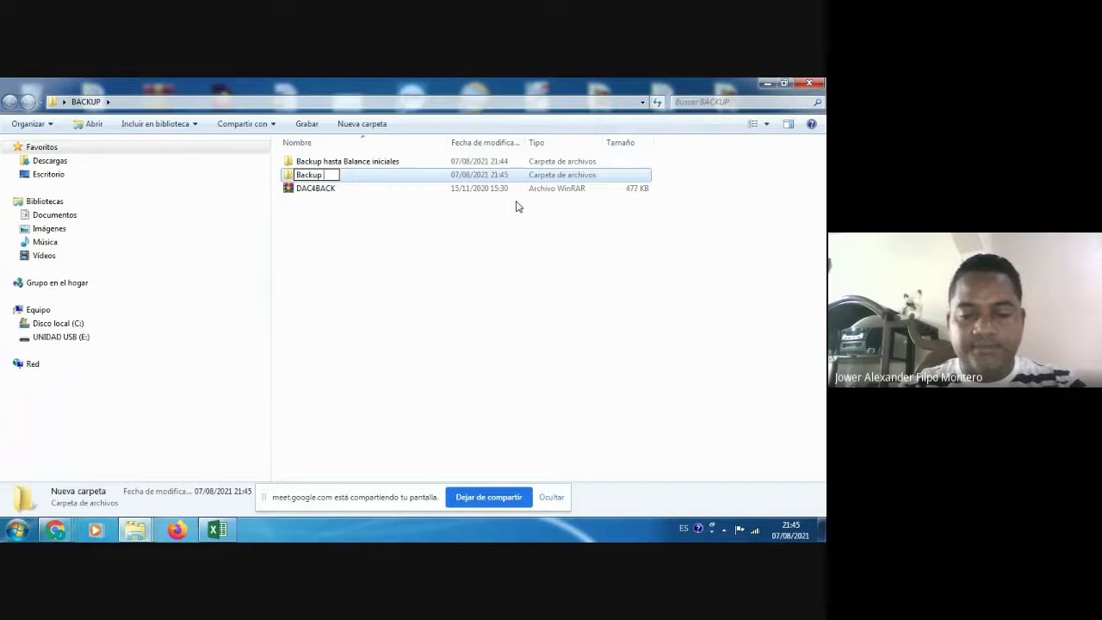
text( Hasta catalo de cuentas)
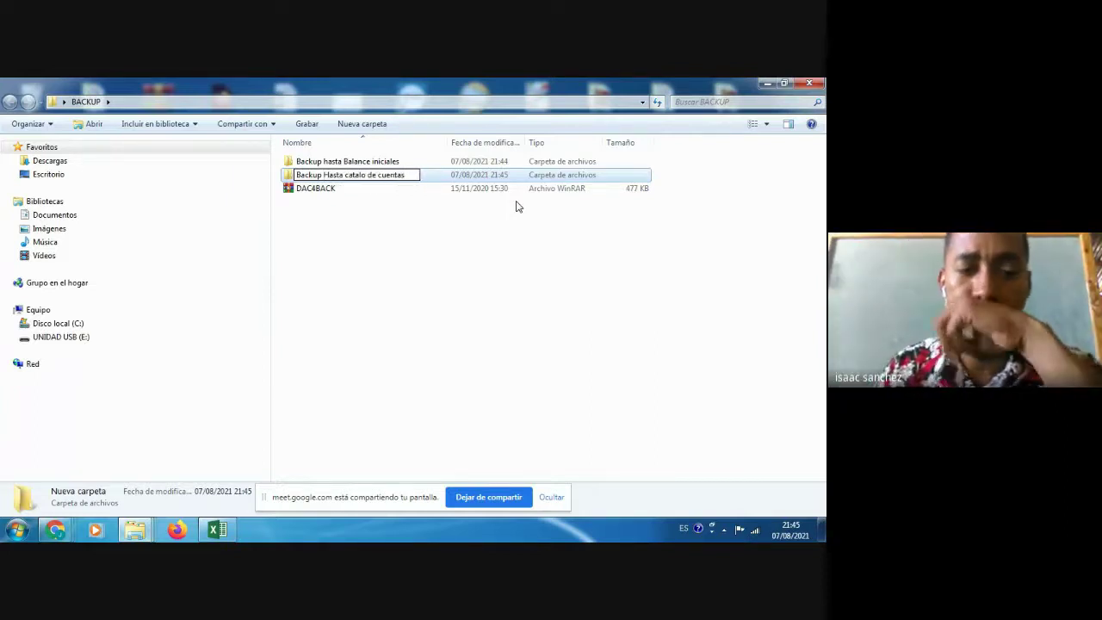
key(Return)
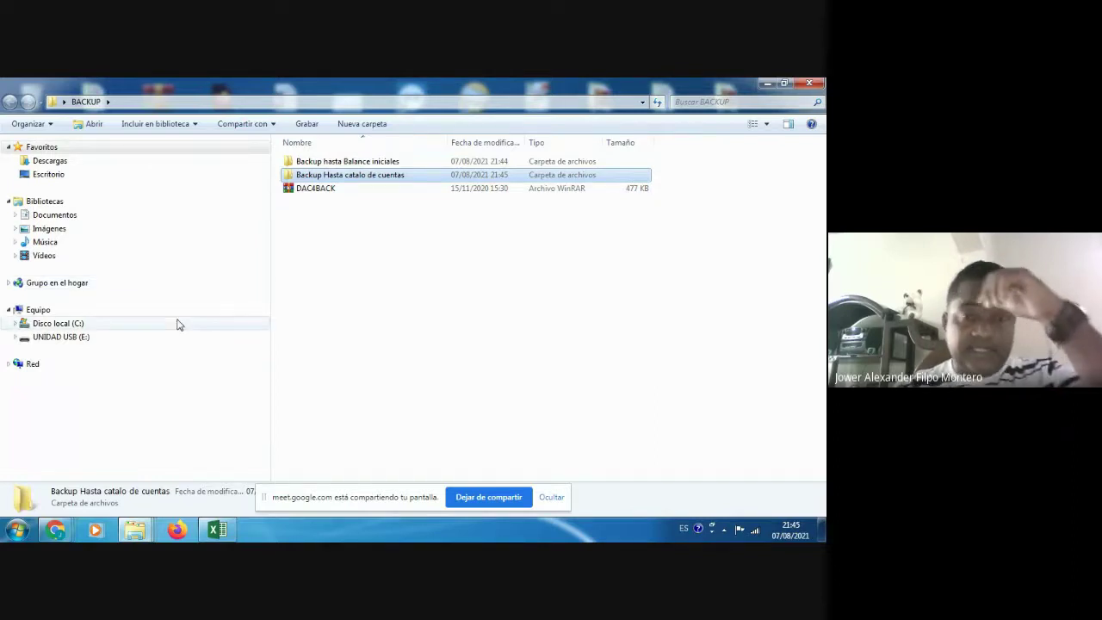
key(Up)
key(Down)
key(Up)
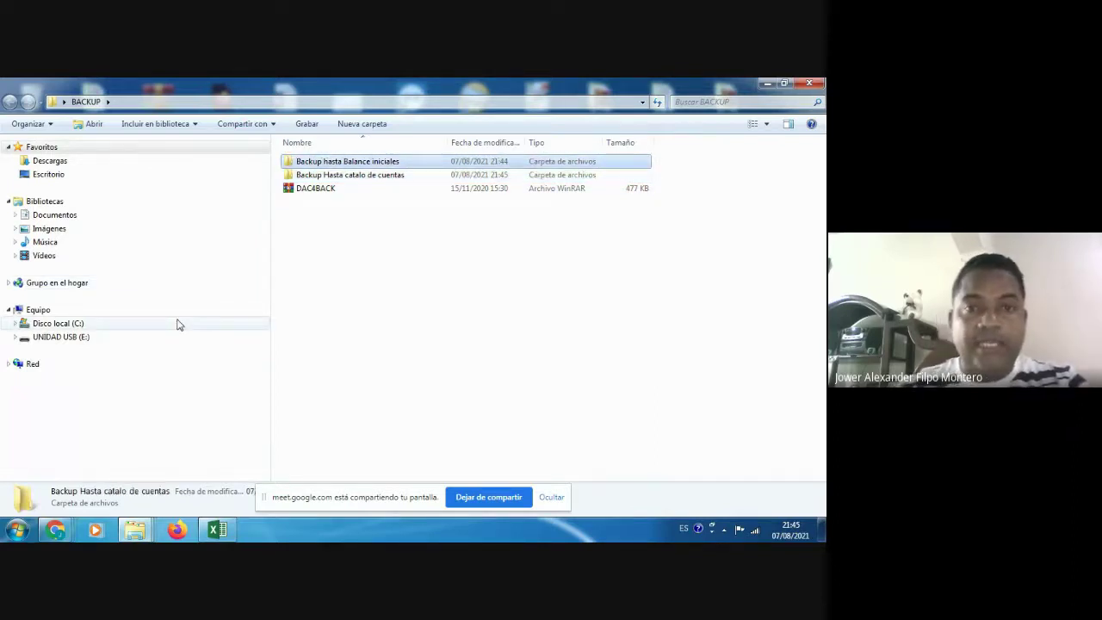
key(Down)
key(Down)
key(Up)
key(Up)
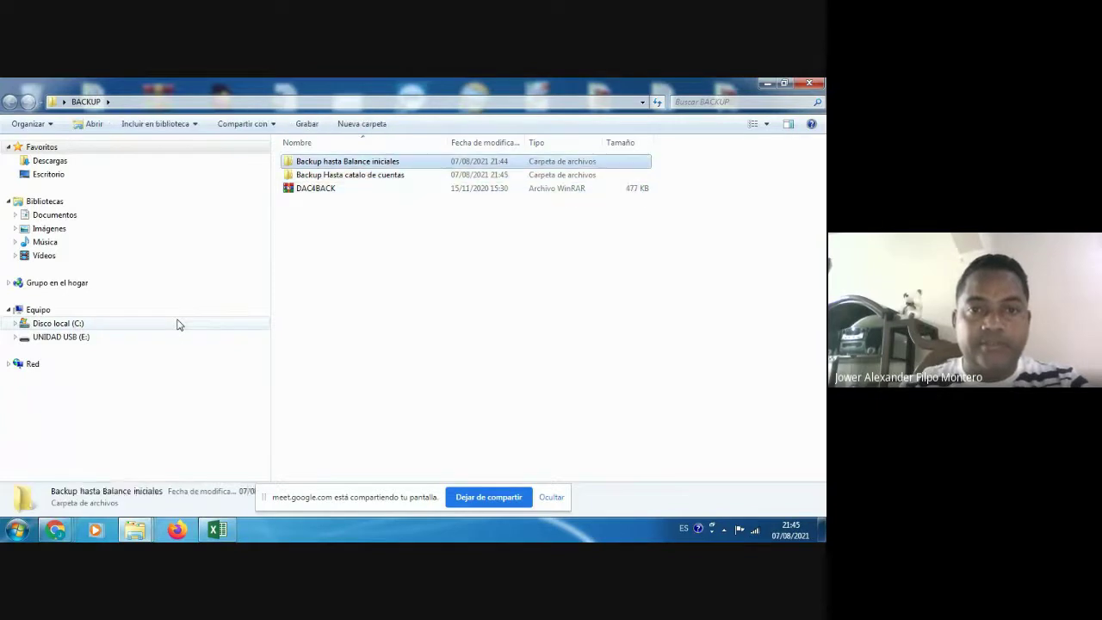
Rename the "Backup Hasta catalo de cuentas" folder as "1-Backup Hasta catalo de cuentas"
key(Down)
key(F2)
key(Home)
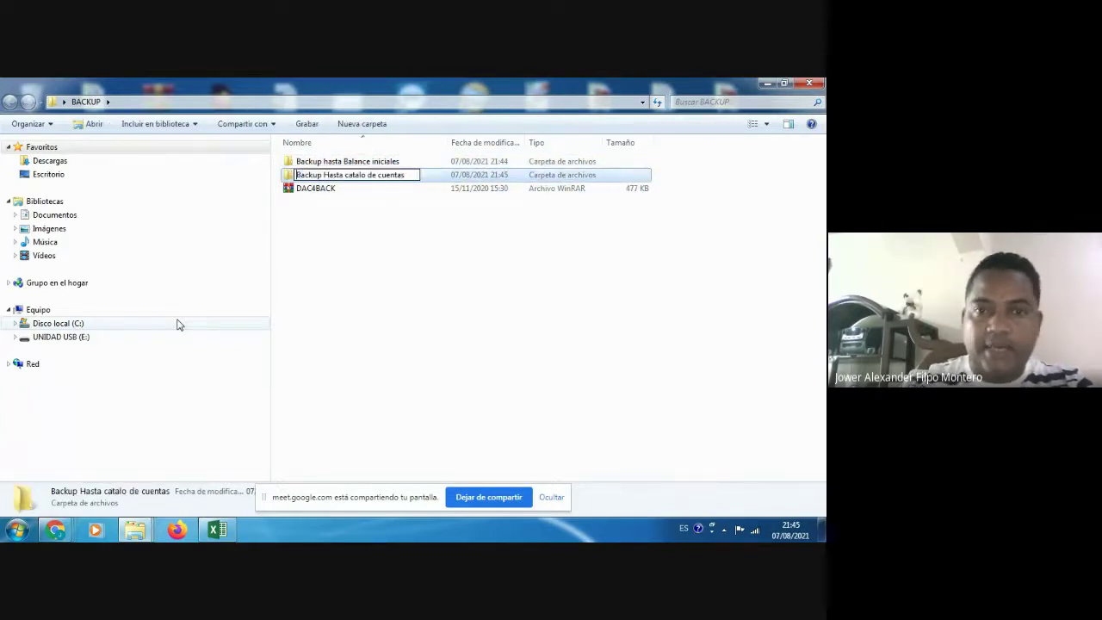
text(1-)
key(Return)
Rename the "Backup hasta Balance iniciales" folder as "2-Backup hasta Balance iniciales"
key(Down)
key(F2)
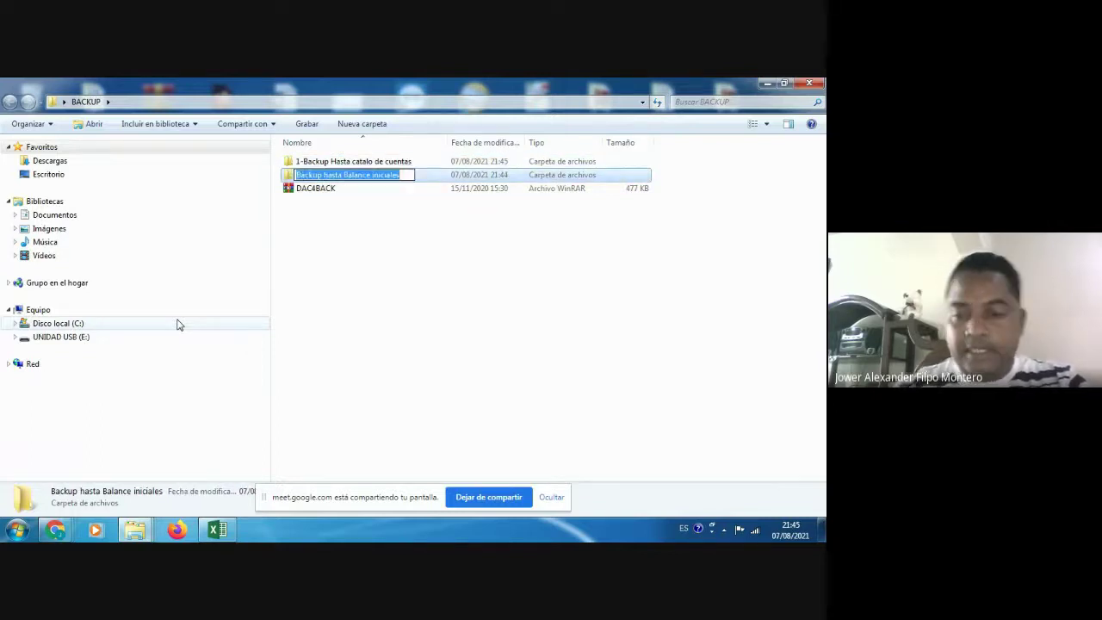
key(Home)
text(2-)
key(Return)
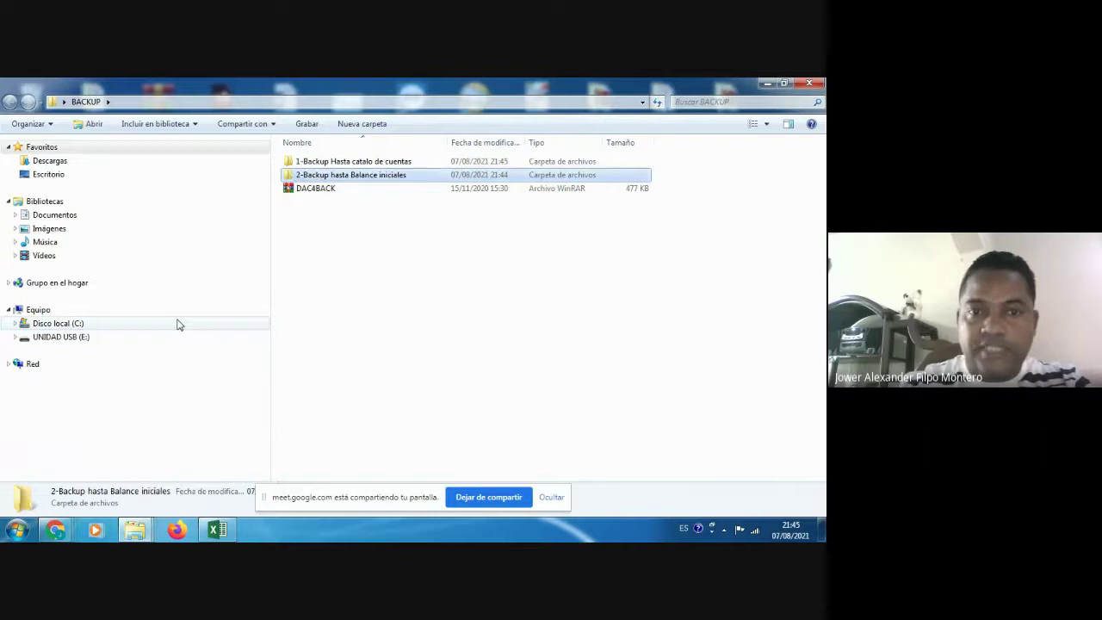
key(Up)
key(Down)
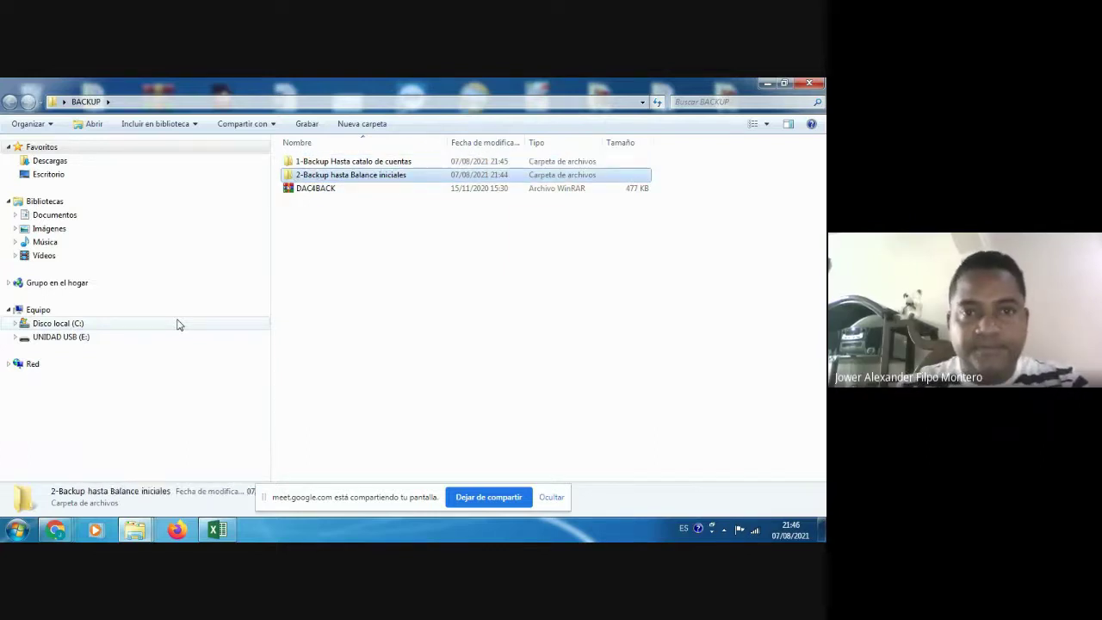
Try to open the DAC4BACK archive in the BACKUP folder and dismiss the dialog
click(318, 189)
double_click(325, 190)
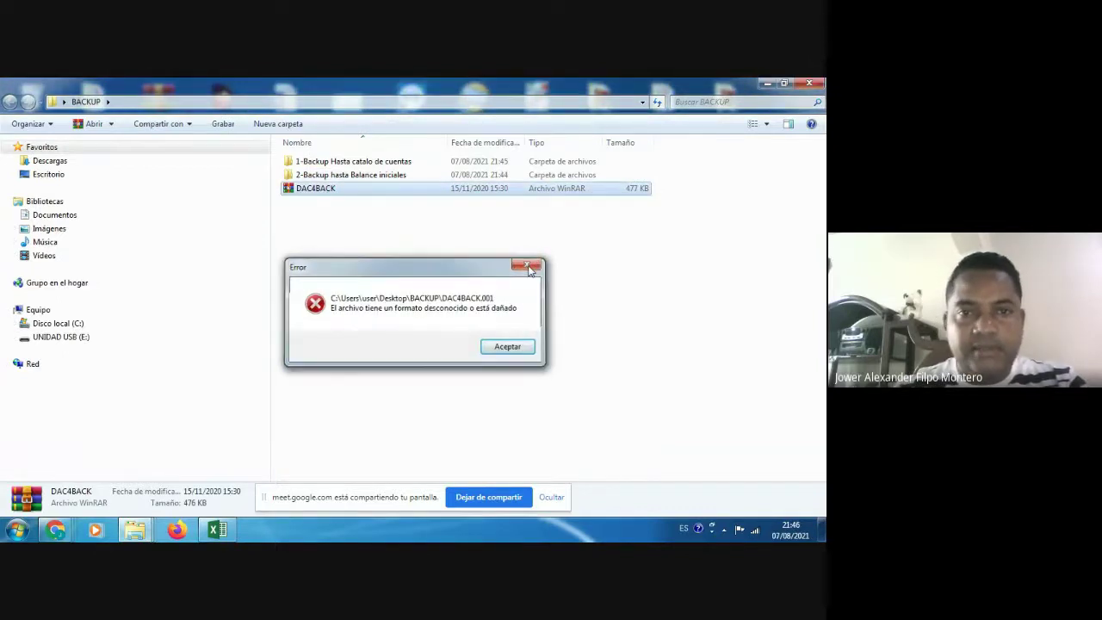
click(529, 266)
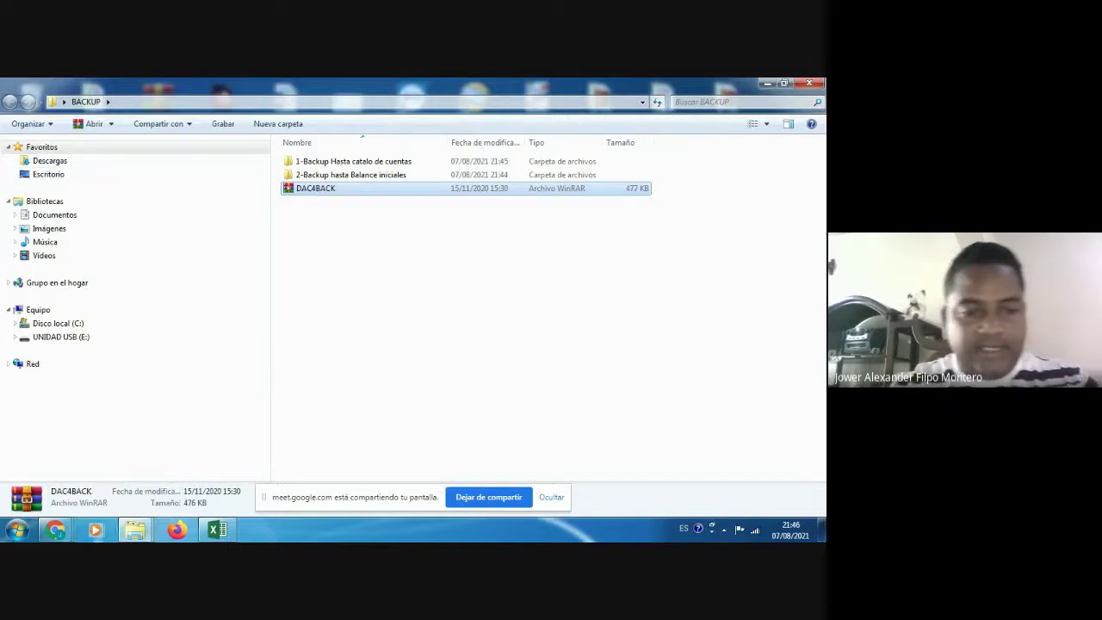
Copy the DAC4BACK file from the "BACKUP DAC EASY 11 Hasta CATALOGO" folder inside the desktop's DacEasy 11 Esp folder
click(136, 534)
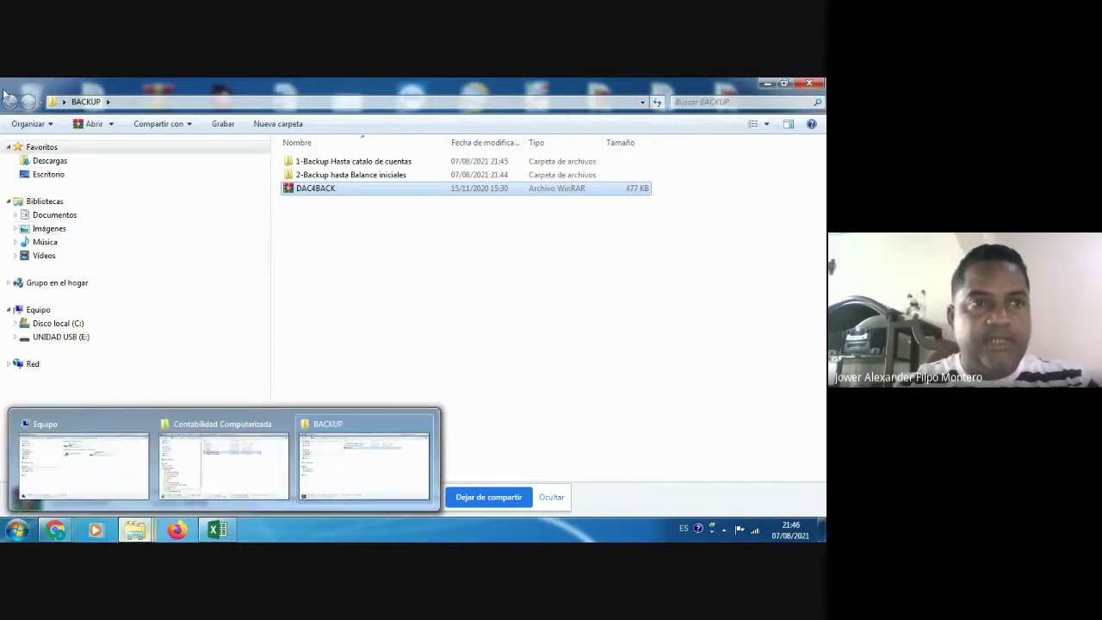
click(49, 174)
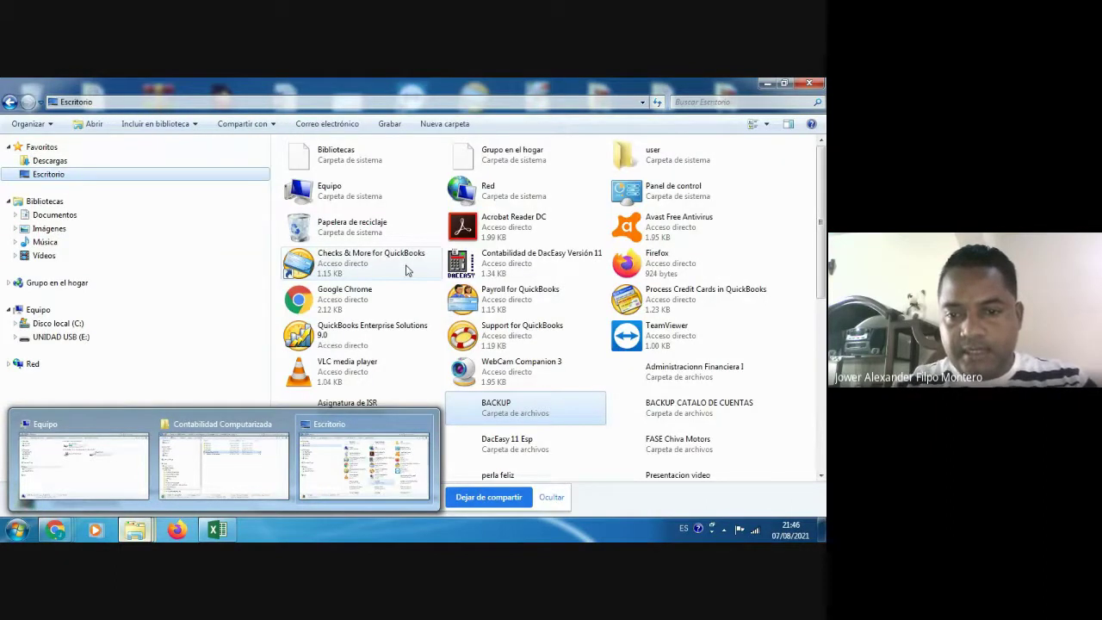
double_click(515, 441)
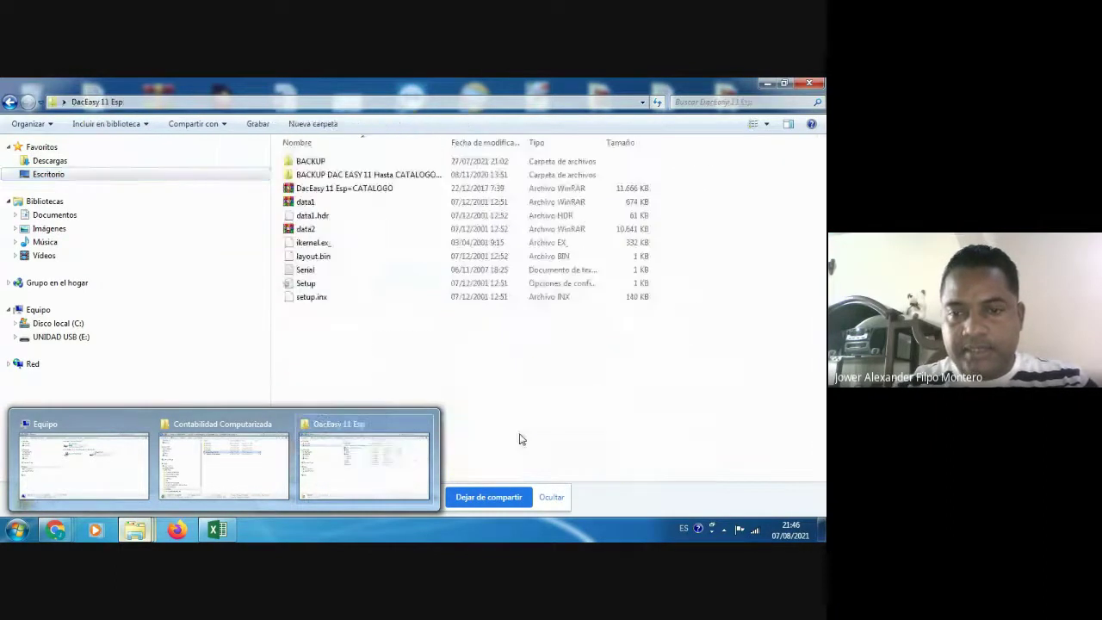
click(324, 197)
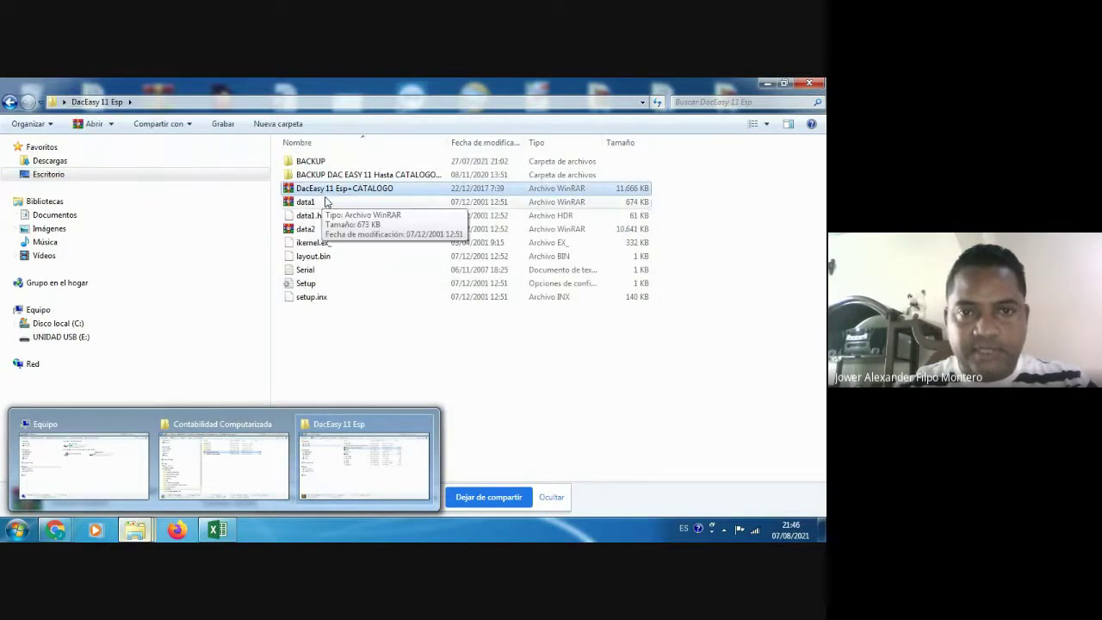
click(337, 179)
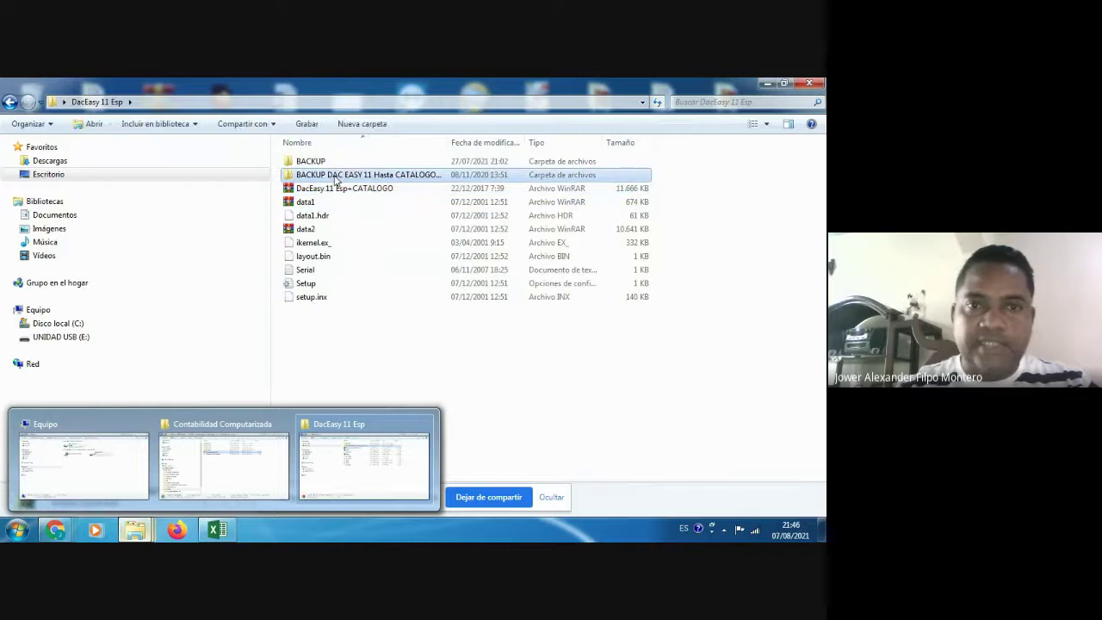
double_click(388, 178)
click(333, 166)
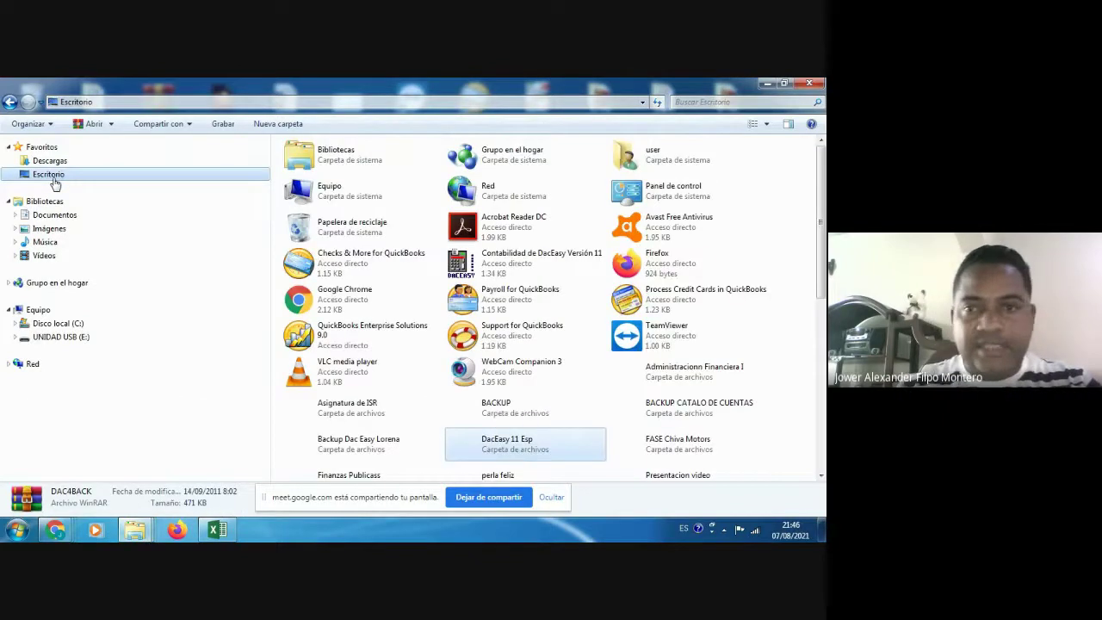
Paste the copied DAC4BACK file into BACKUP's "1-Backup Hasta catalo de cuentas" subfolder and return to BACKUP
double_click(498, 408)
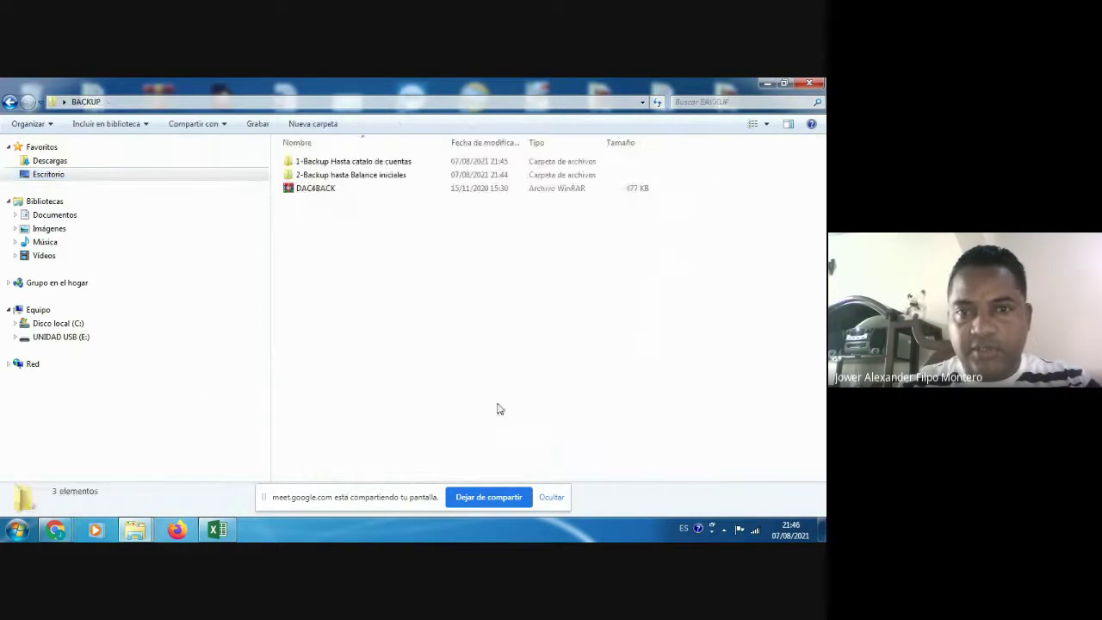
double_click(328, 163)
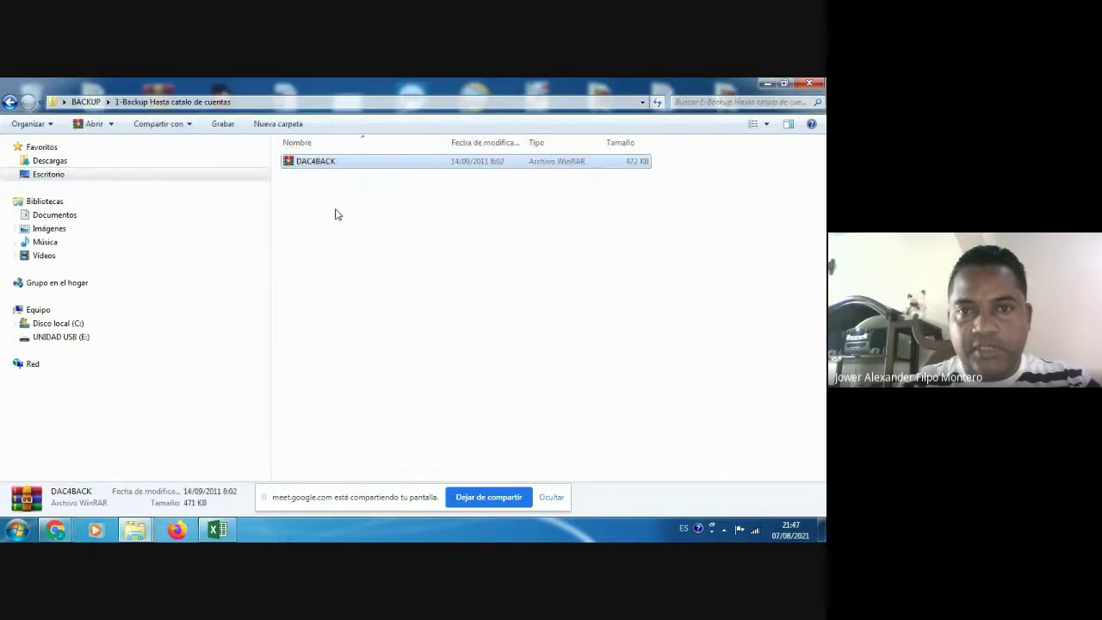
click(10, 103)
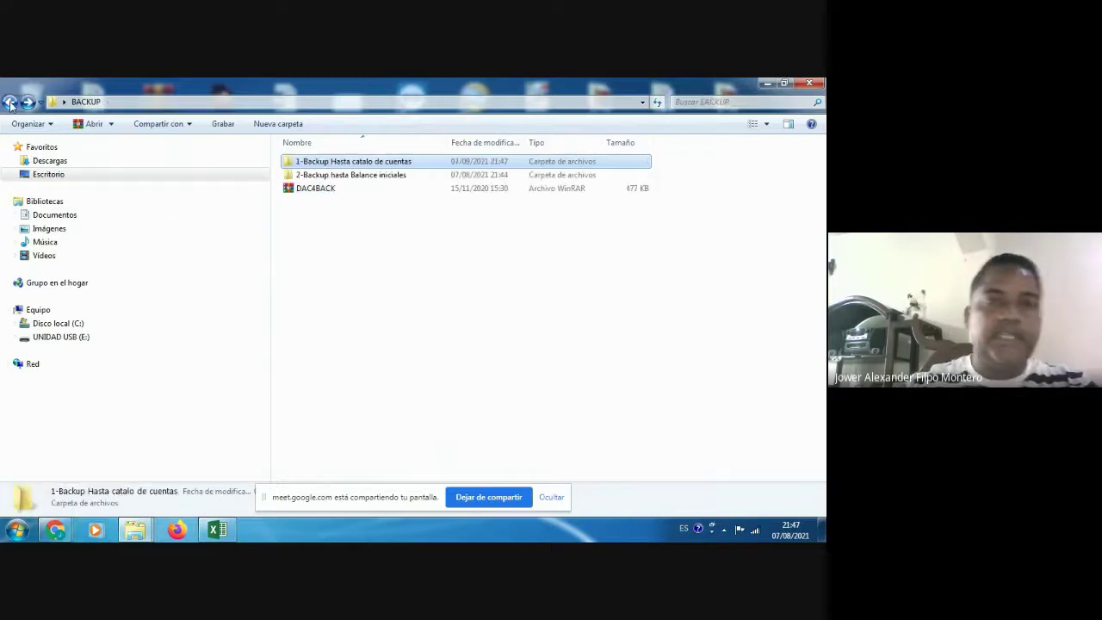
Start Contabilidad de DacEasy Versión 11 and allow its Database Service Manager through the firewall on private networks
click(12, 528)
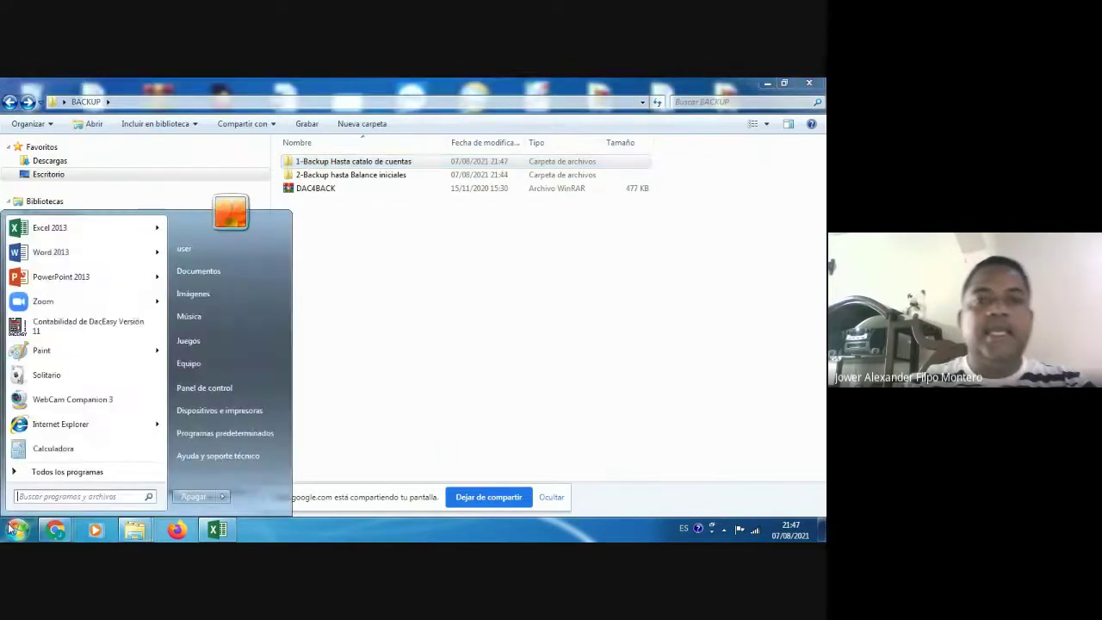
click(119, 335)
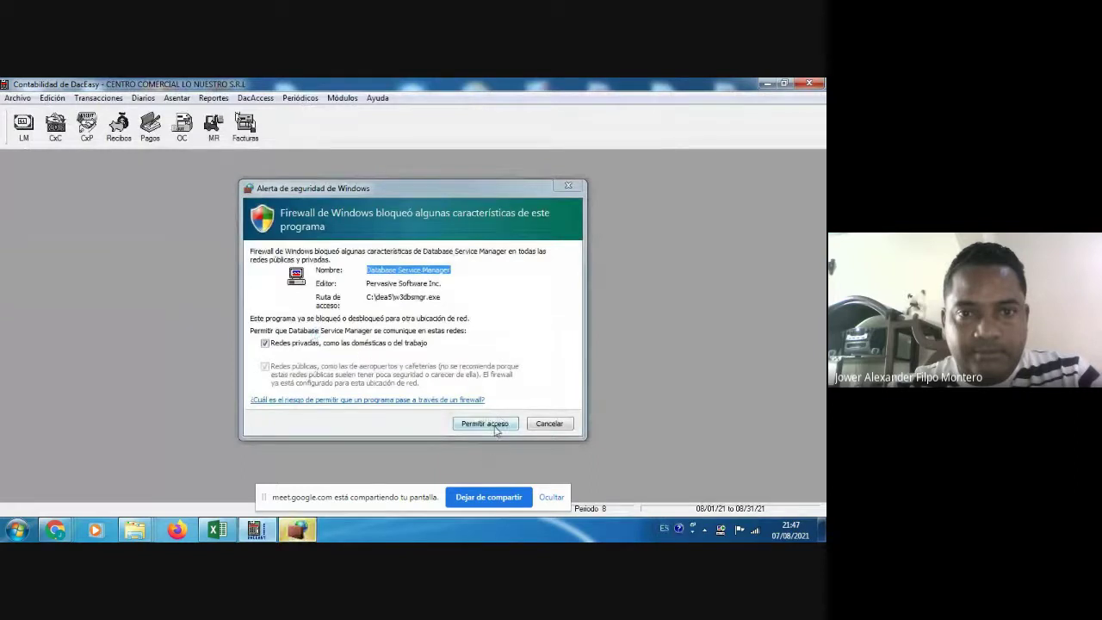
click(485, 424)
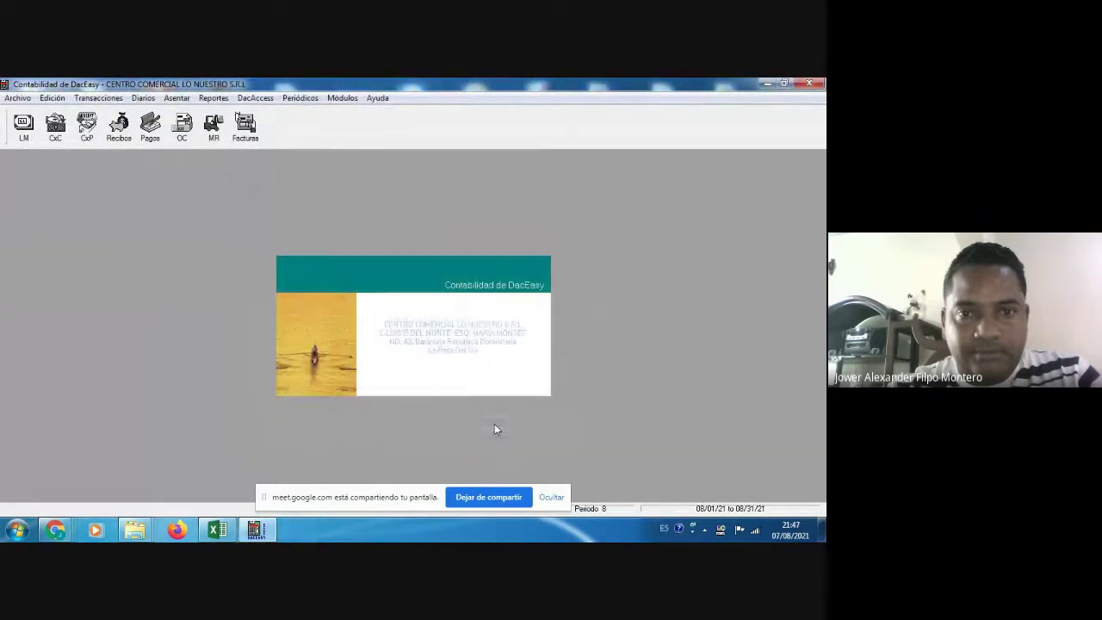
Open DacEasy's Respaldar/Restaurar dialog and browse for the backup's destination folder
click(16, 103)
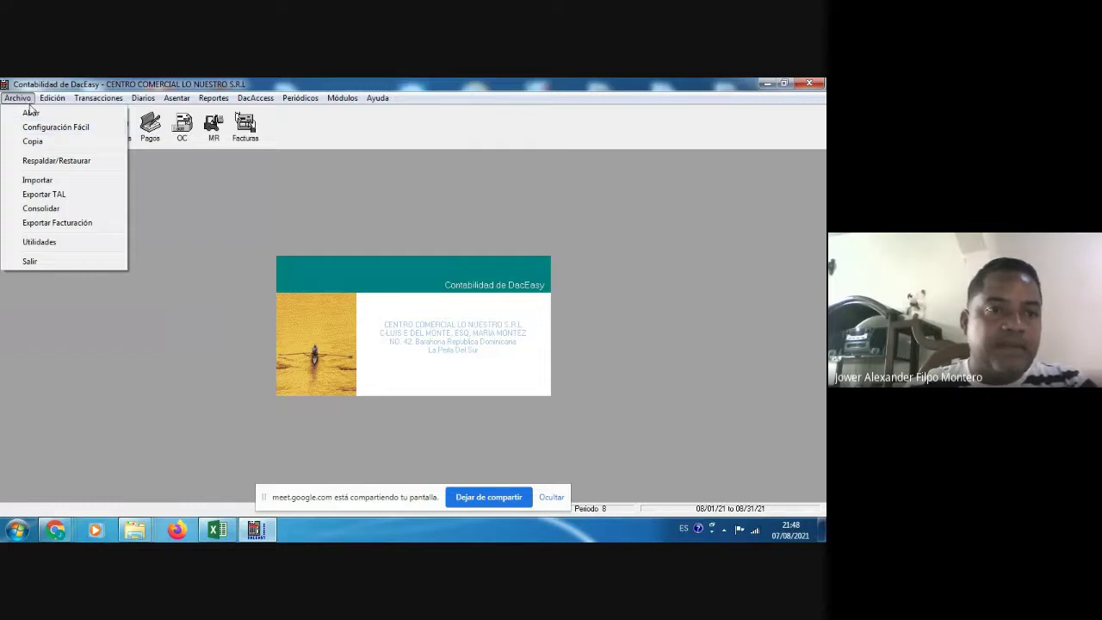
click(58, 162)
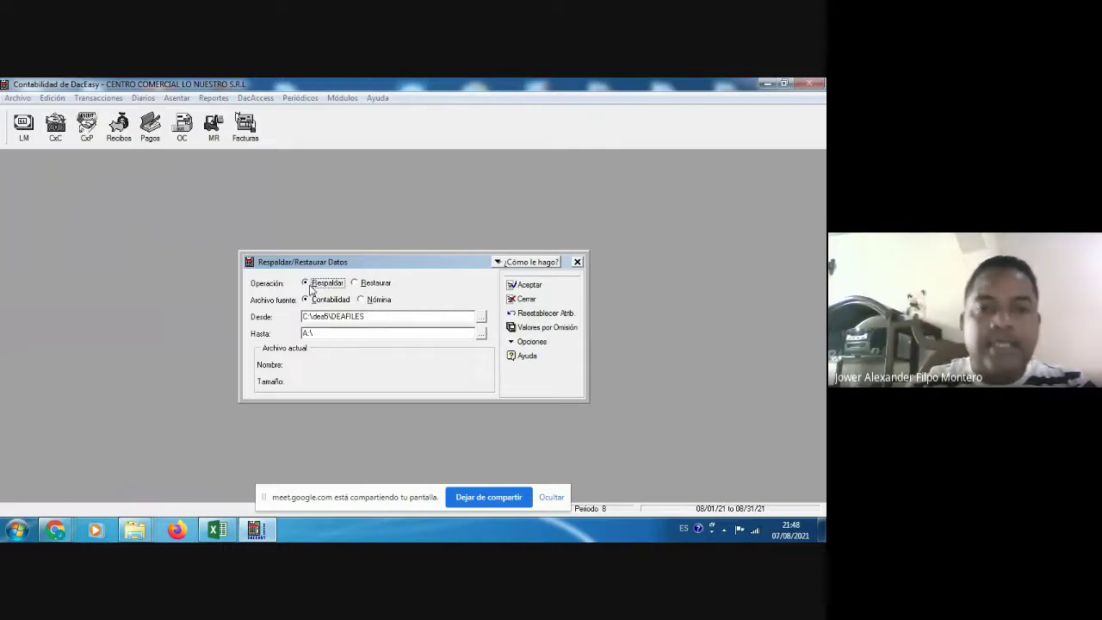
click(481, 337)
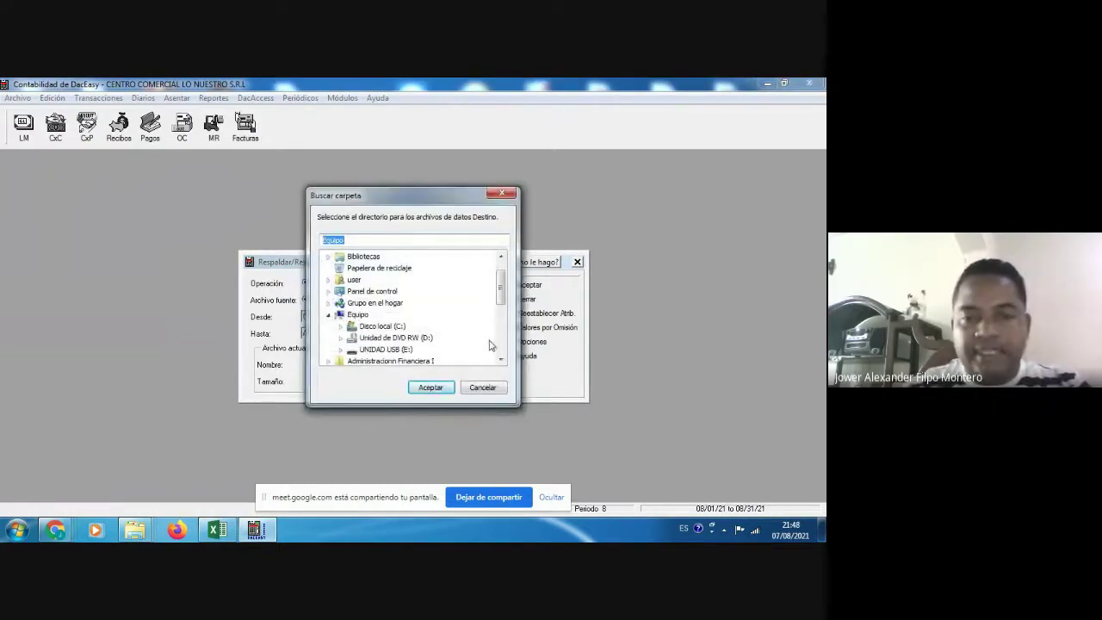
Set the destination to BACKUP's "2-Backup hasta Balance iniciales" subfolder and run the Contabilidad data backup
click(501, 360)
click(501, 360)
click(501, 360)
click(501, 360)
click(501, 360)
click(501, 360)
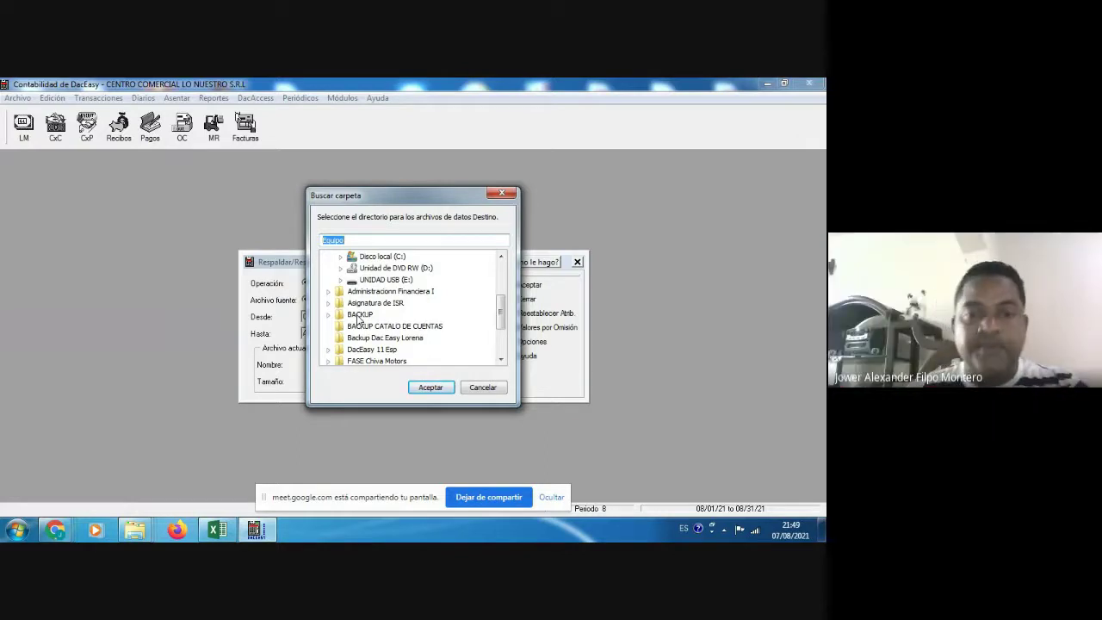
double_click(359, 315)
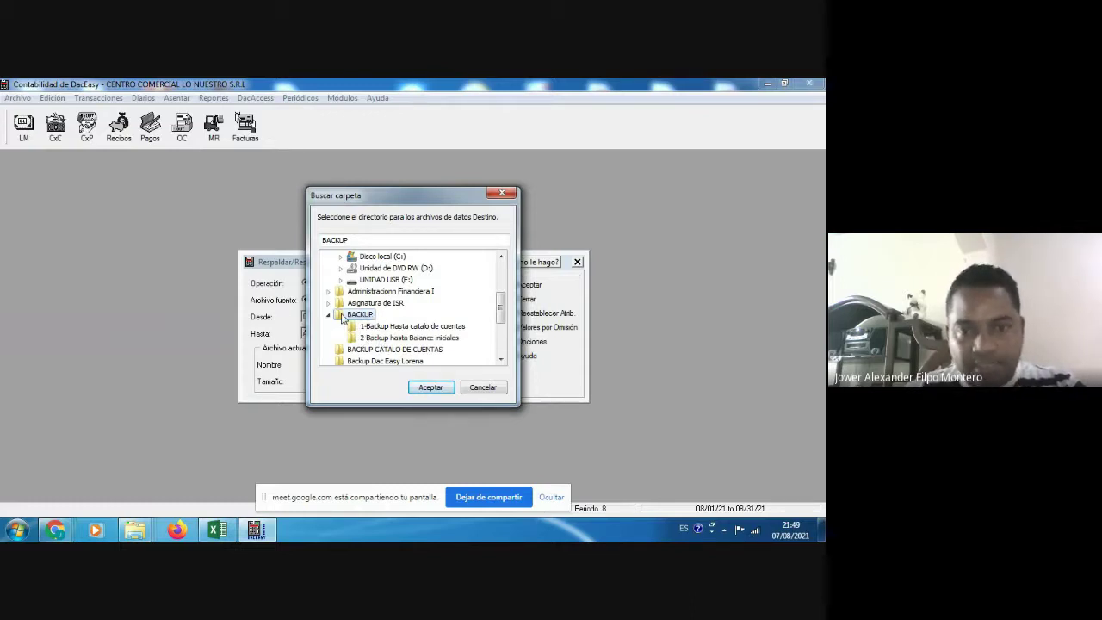
click(383, 338)
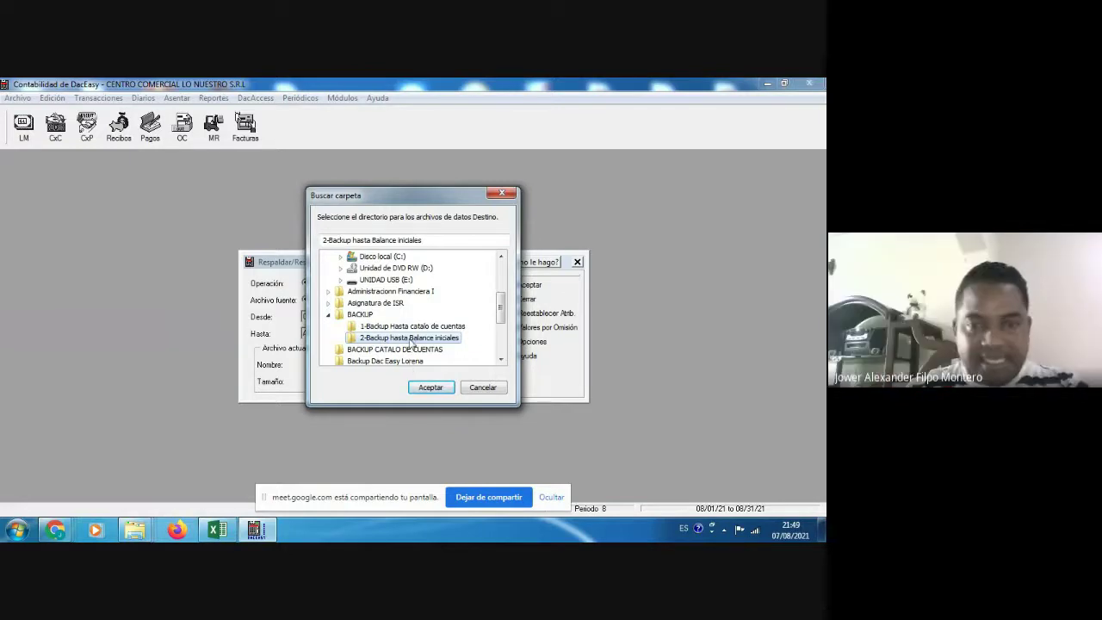
click(432, 389)
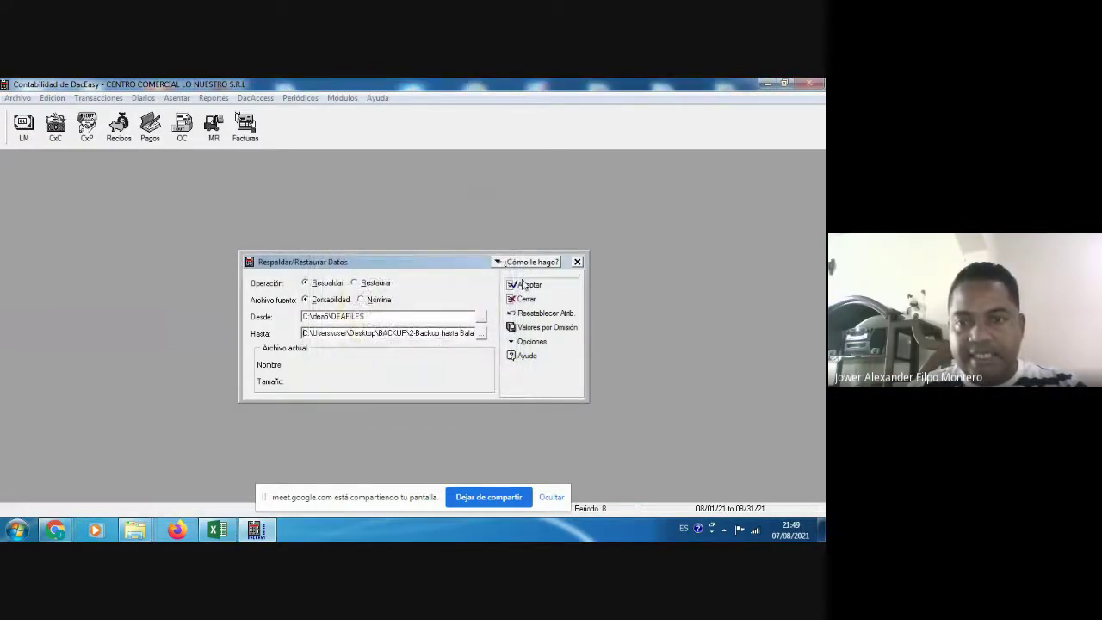
key(Return)
click(385, 307)
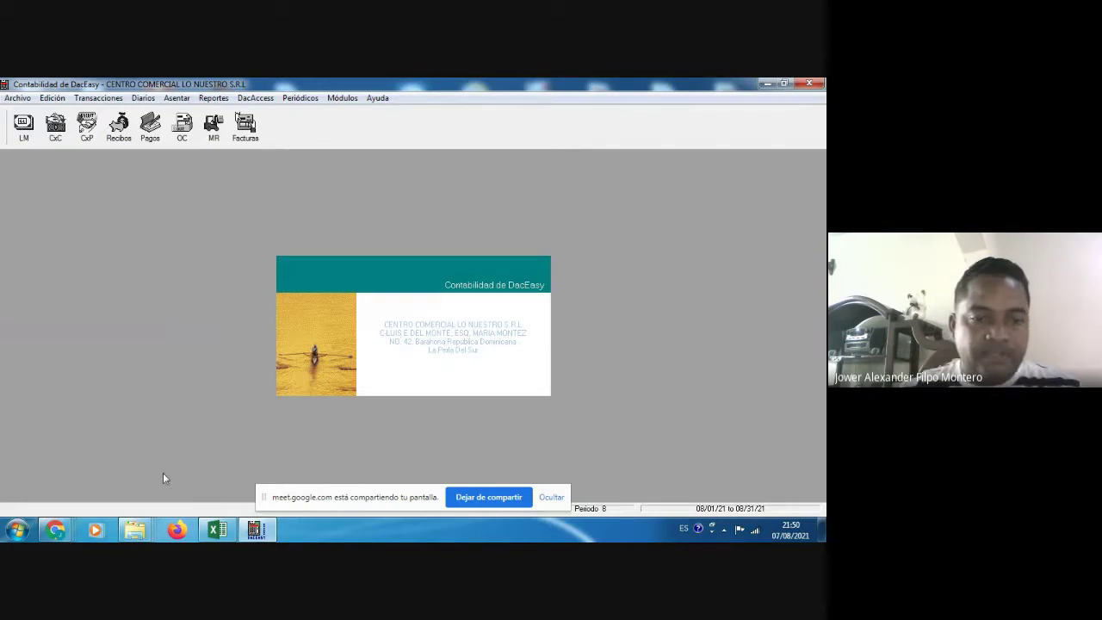
Switch to the BACKUP folder window and check the DAC4BACK file inside "2-Backup hasta Balance iniciales", trying to open it
click(135, 528)
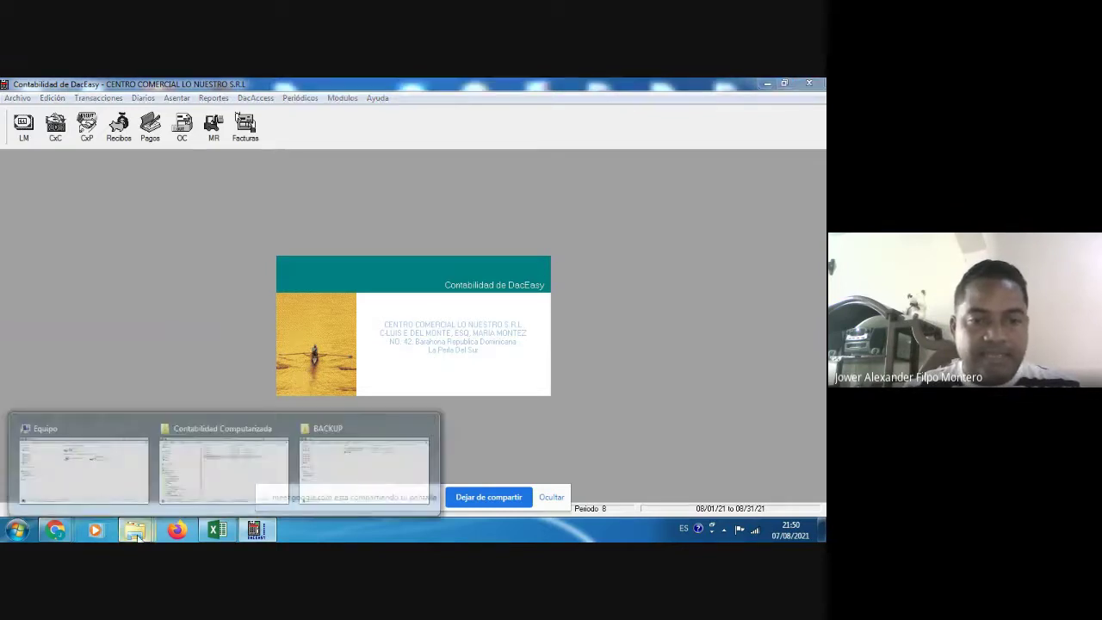
click(360, 464)
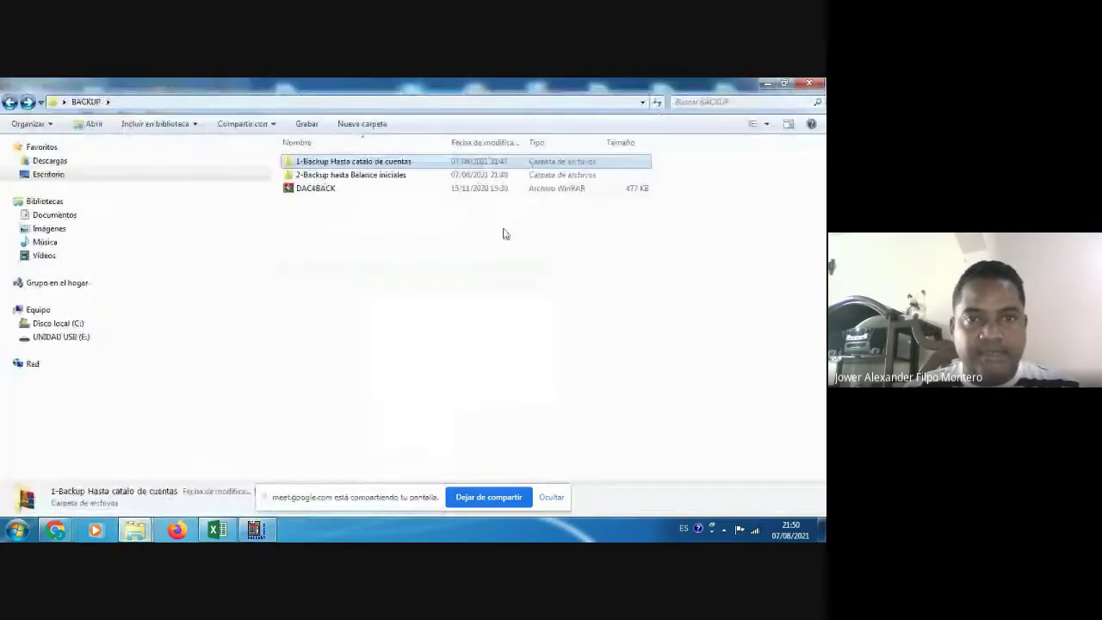
double_click(369, 175)
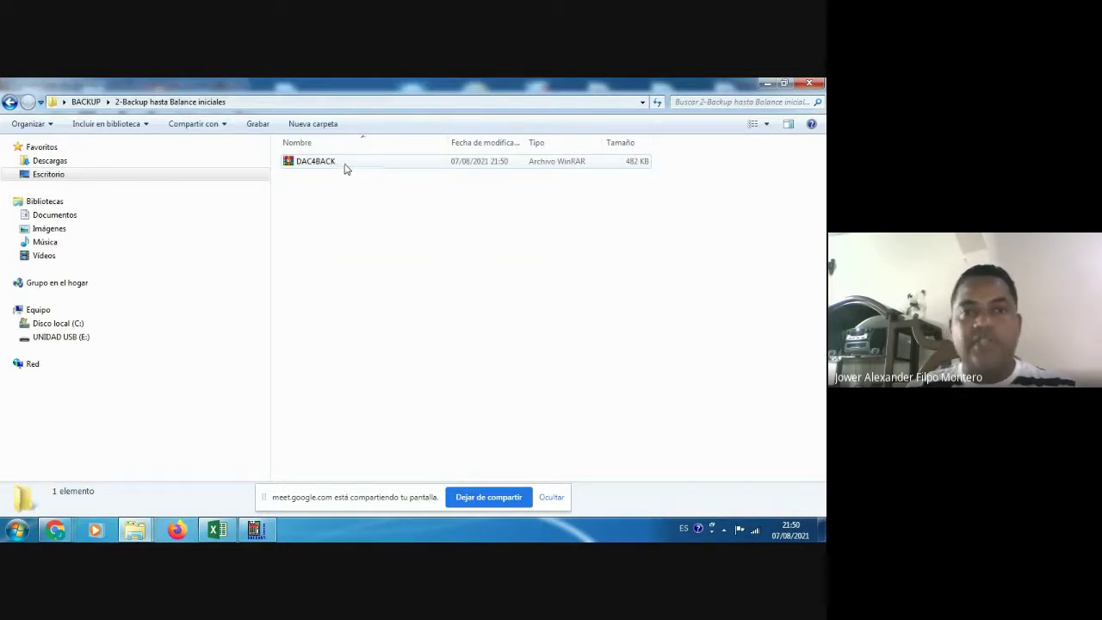
double_click(339, 163)
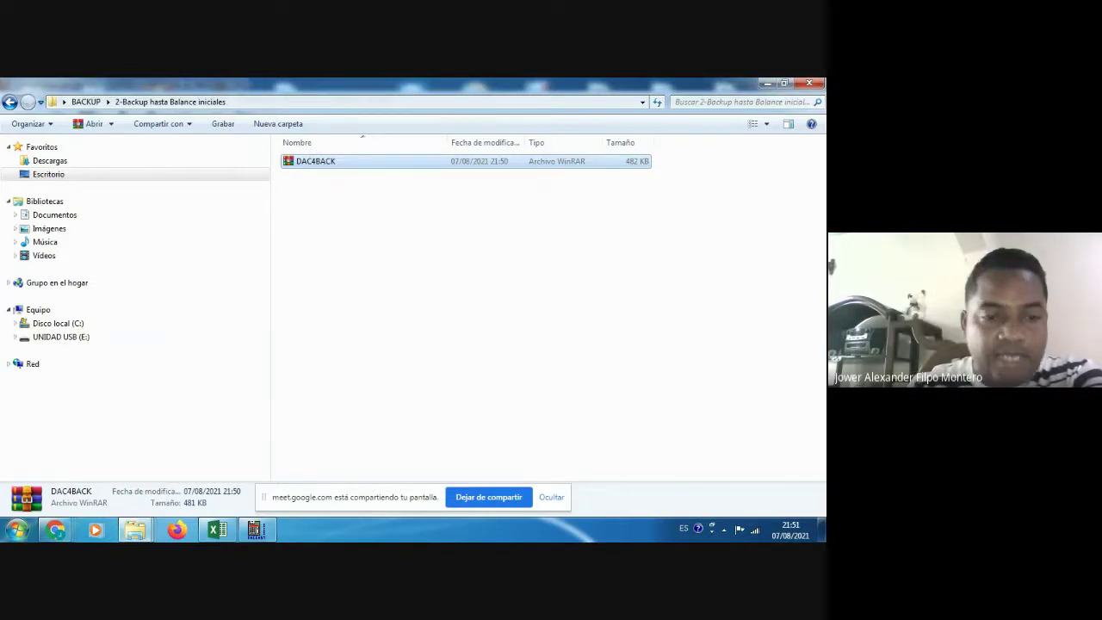
Minimize the folder window to return to DacEasy and dismiss both DAC4BACK file error dialogs
click(136, 529)
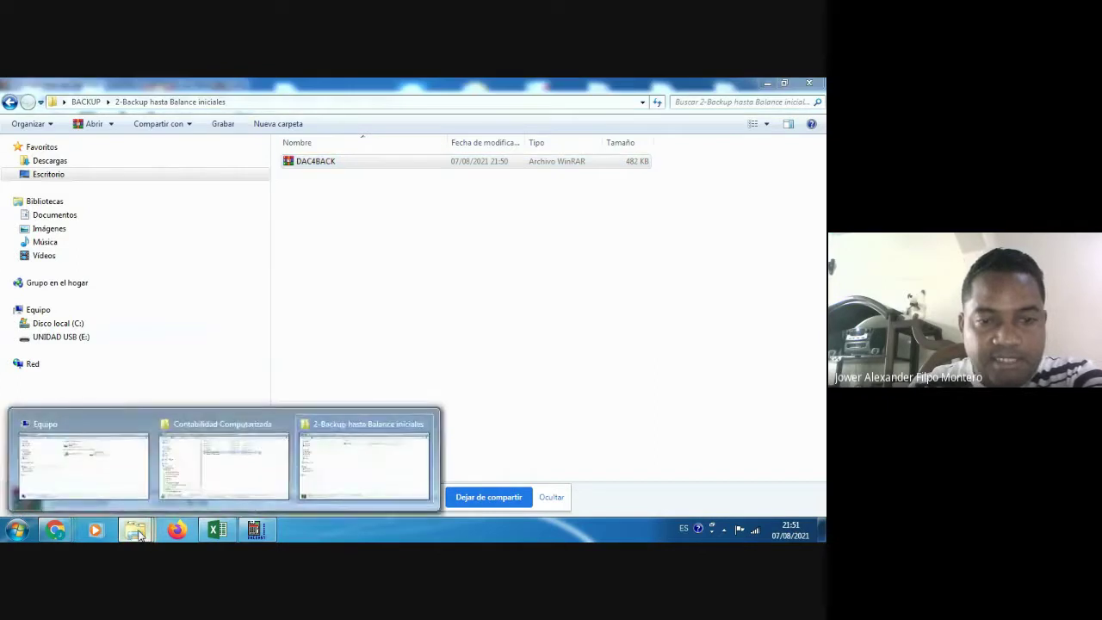
click(768, 85)
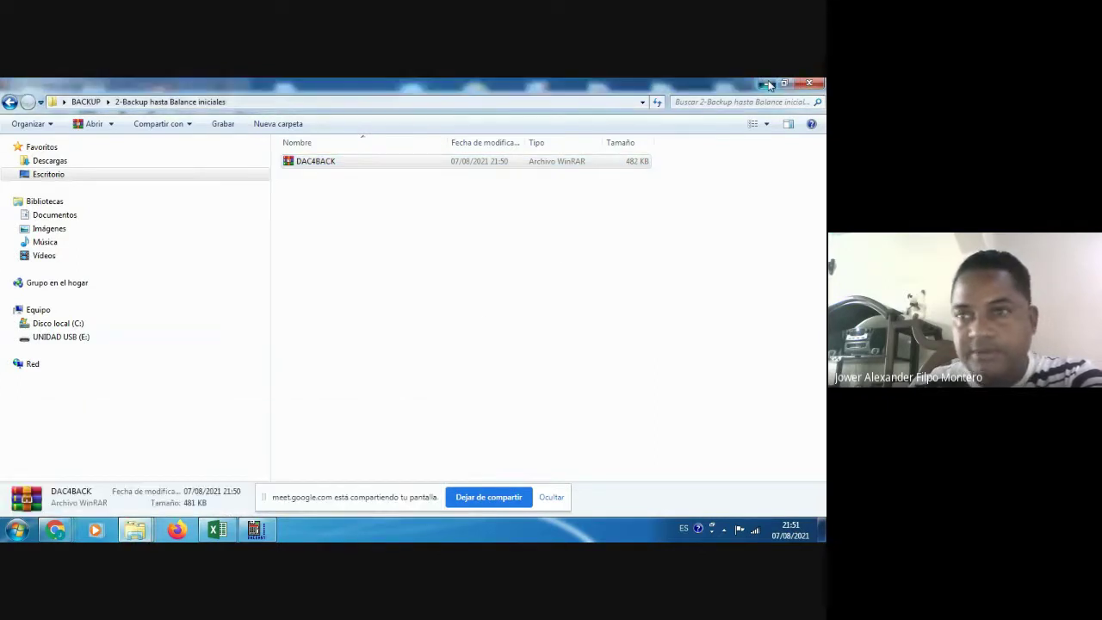
click(769, 84)
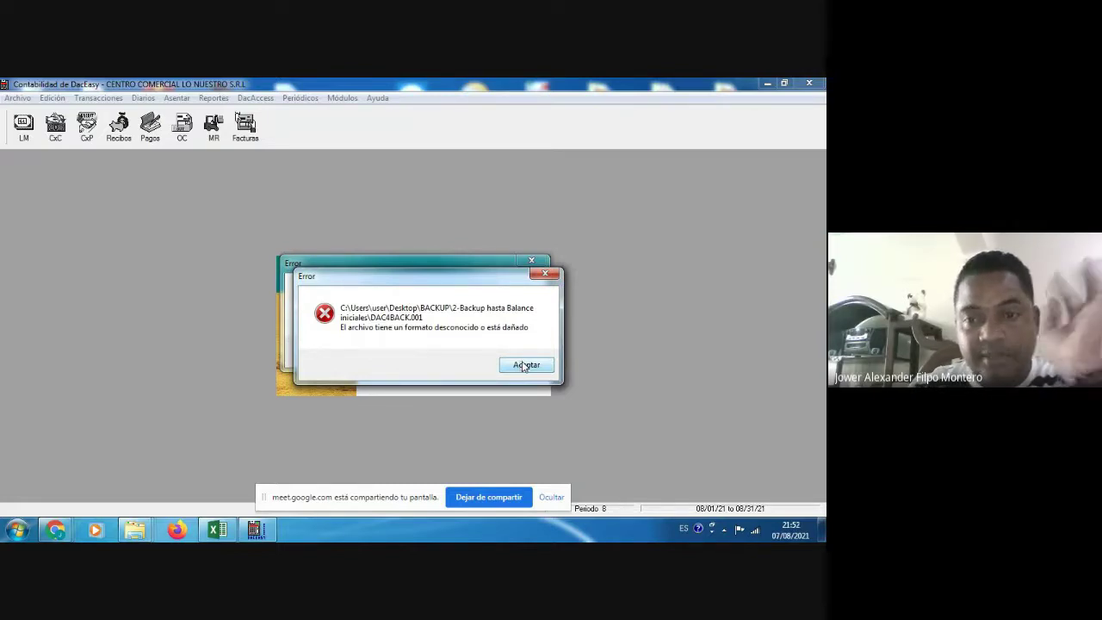
click(524, 365)
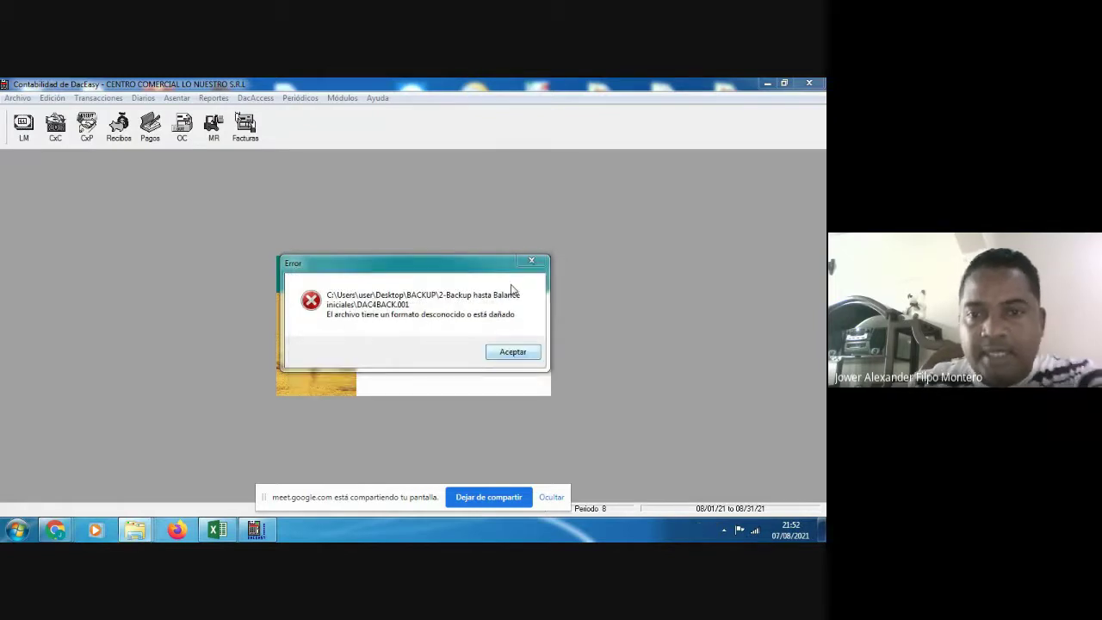
click(505, 355)
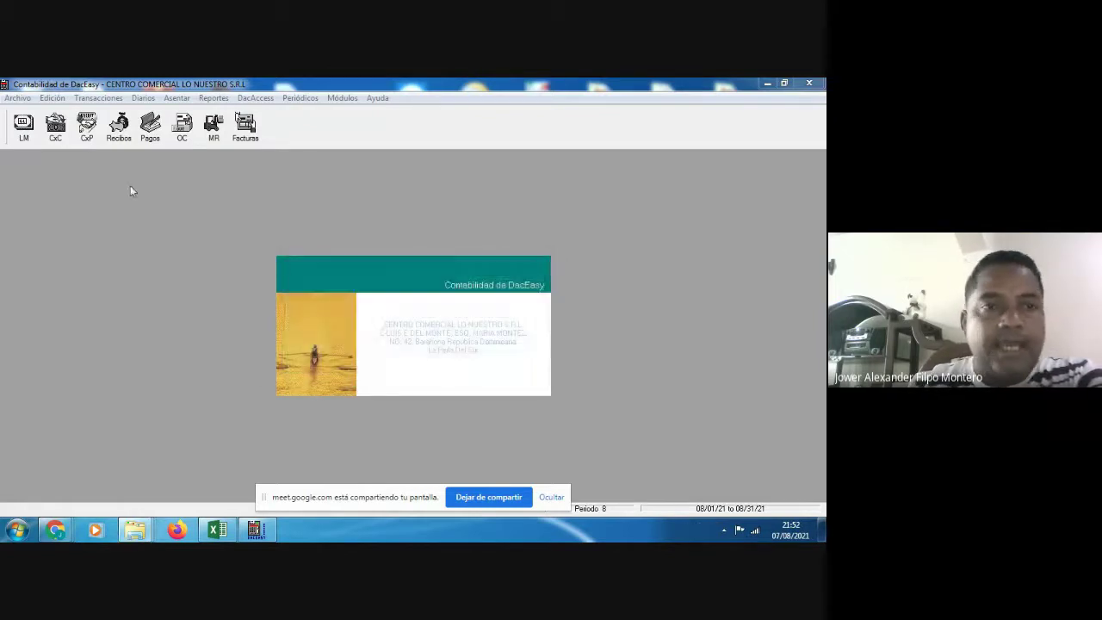
Open the Respaldar/Restaurar dialog and choose the Restaurar operation for the Contabilidad data
click(28, 102)
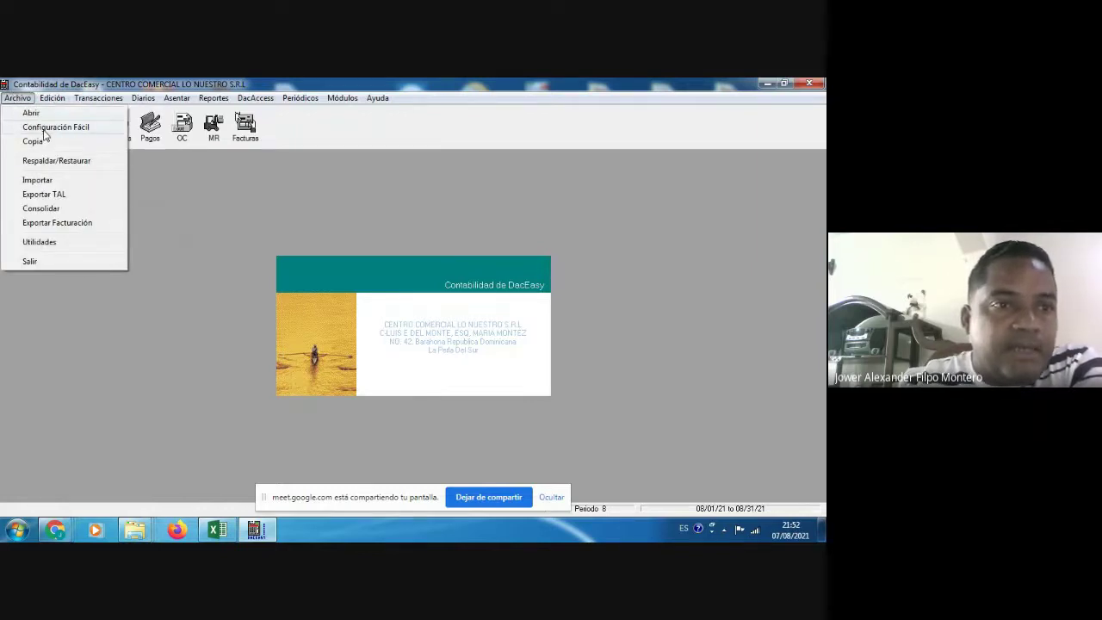
click(48, 161)
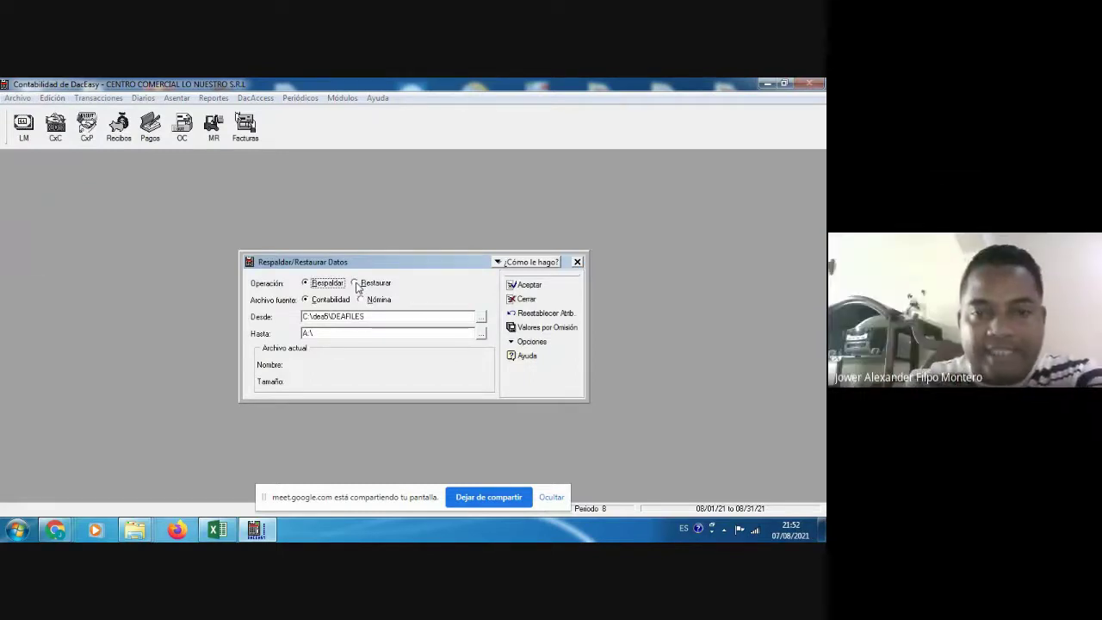
click(356, 285)
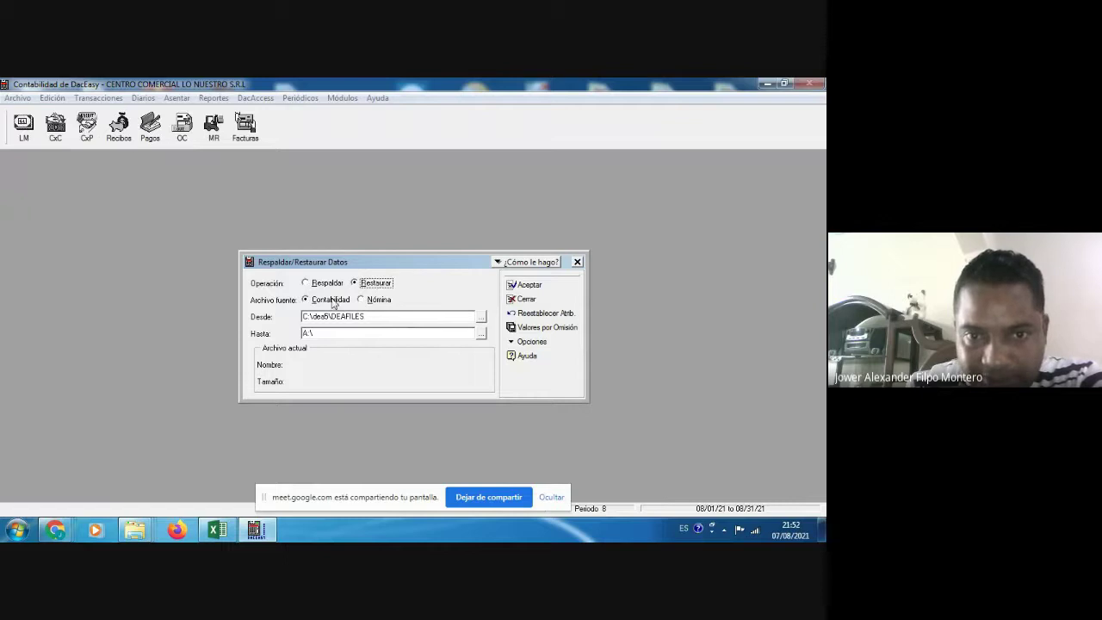
Set the restore source to BACKUP's "1-Backup Hasta catalo de cuentas" subfolder and run the Contabilidad data restore
click(480, 317)
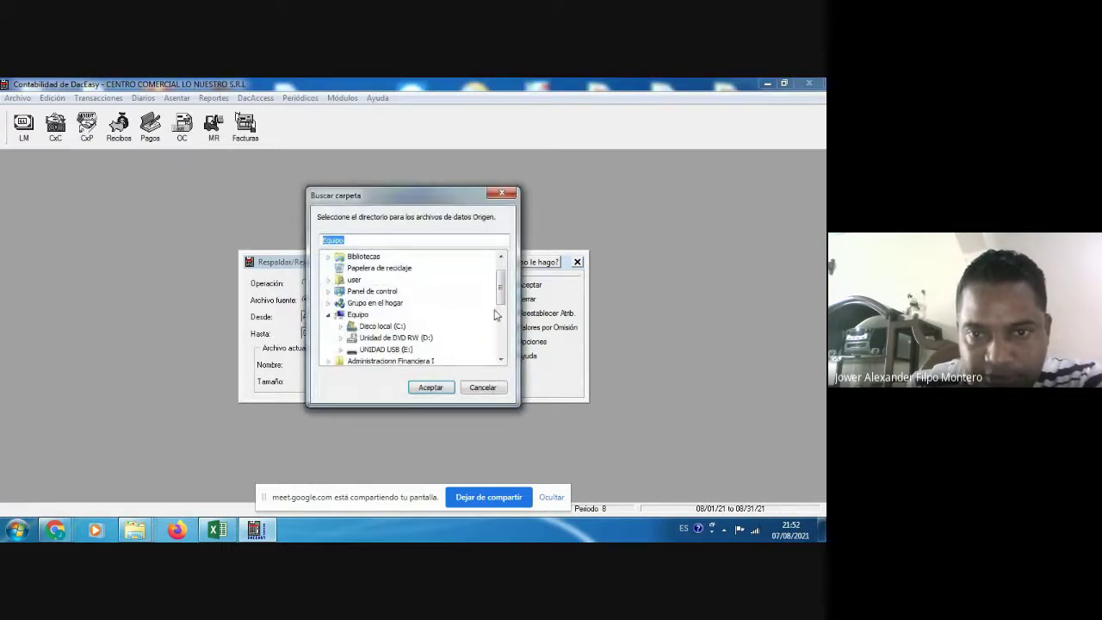
click(500, 360)
click(500, 360)
click(501, 360)
click(501, 360)
click(500, 360)
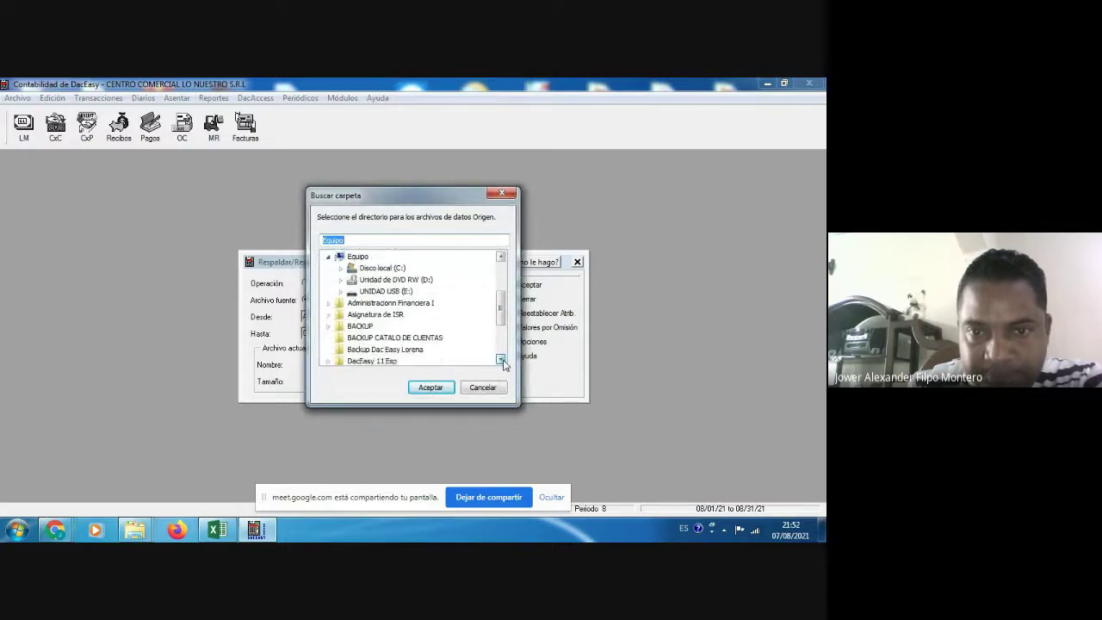
click(353, 328)
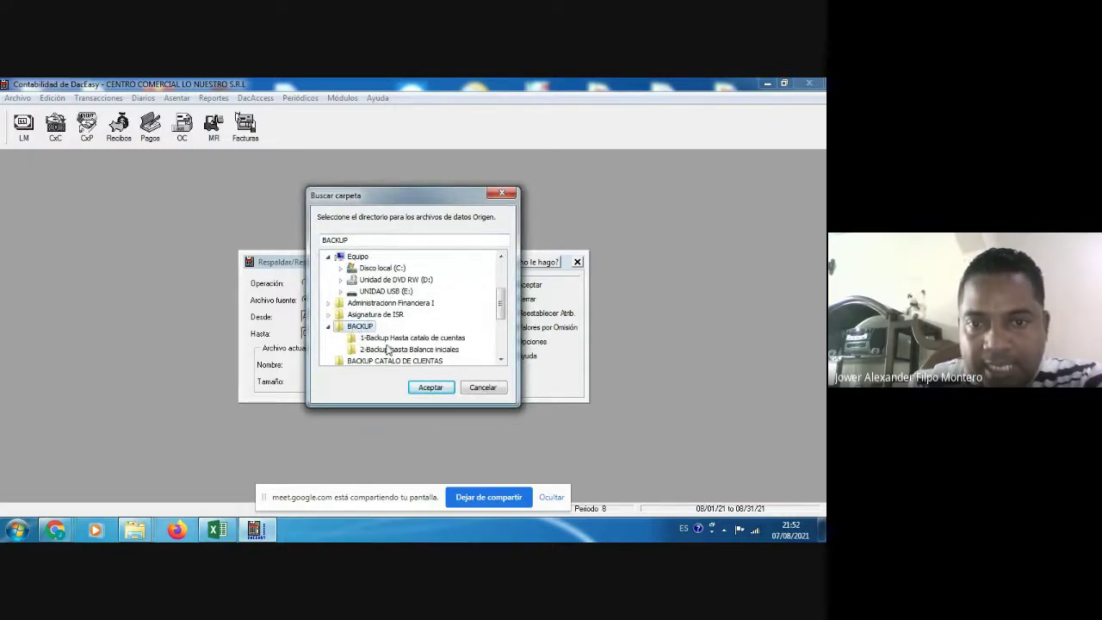
click(389, 340)
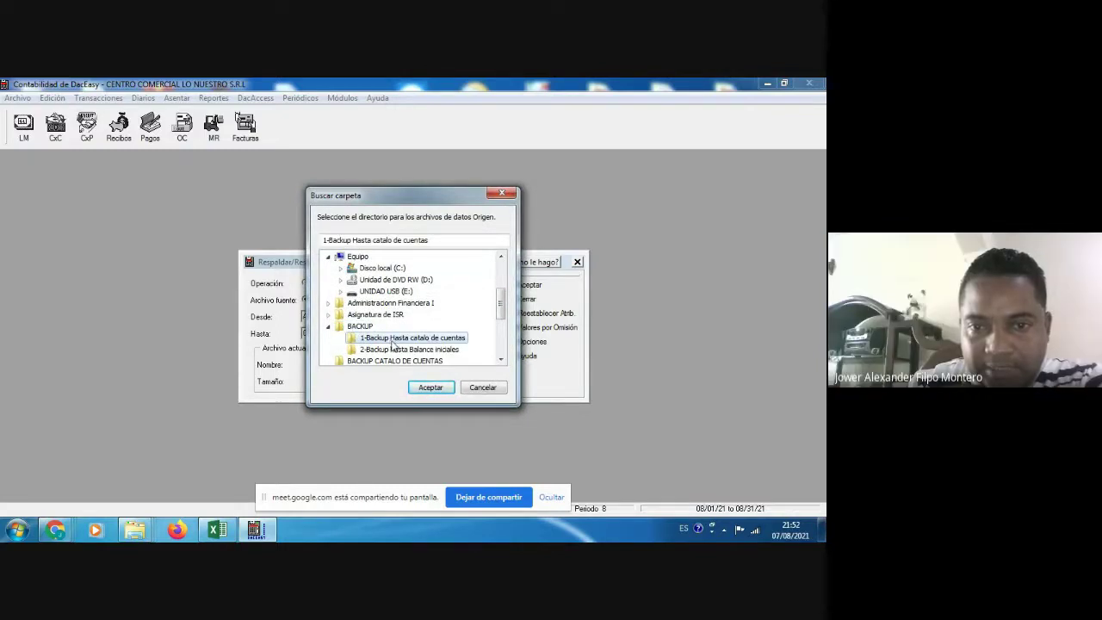
click(430, 387)
click(527, 285)
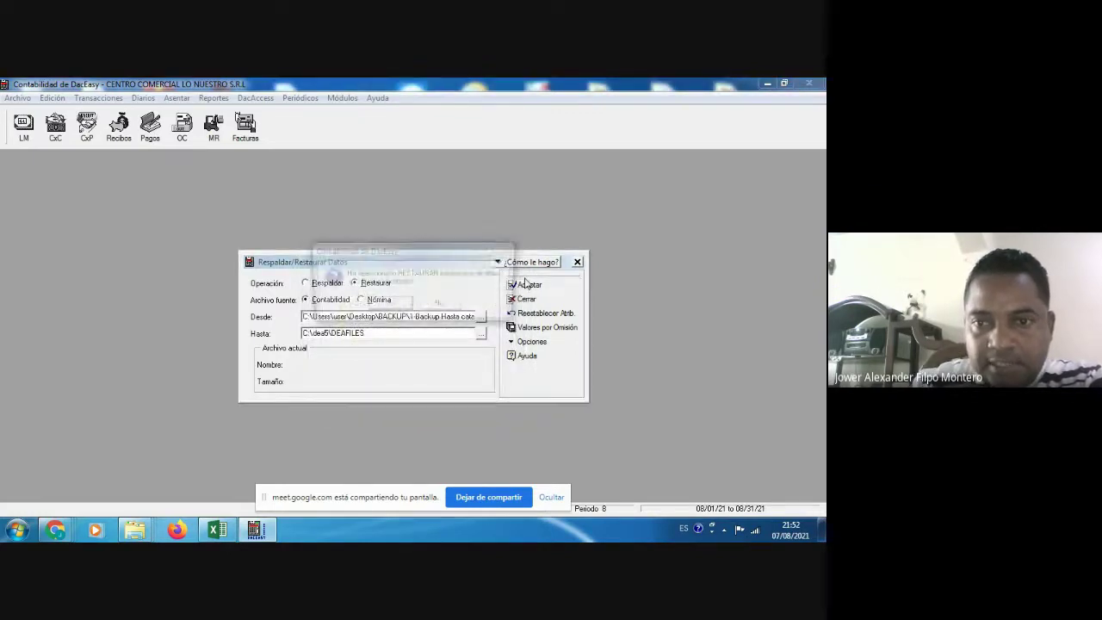
click(398, 309)
click(387, 308)
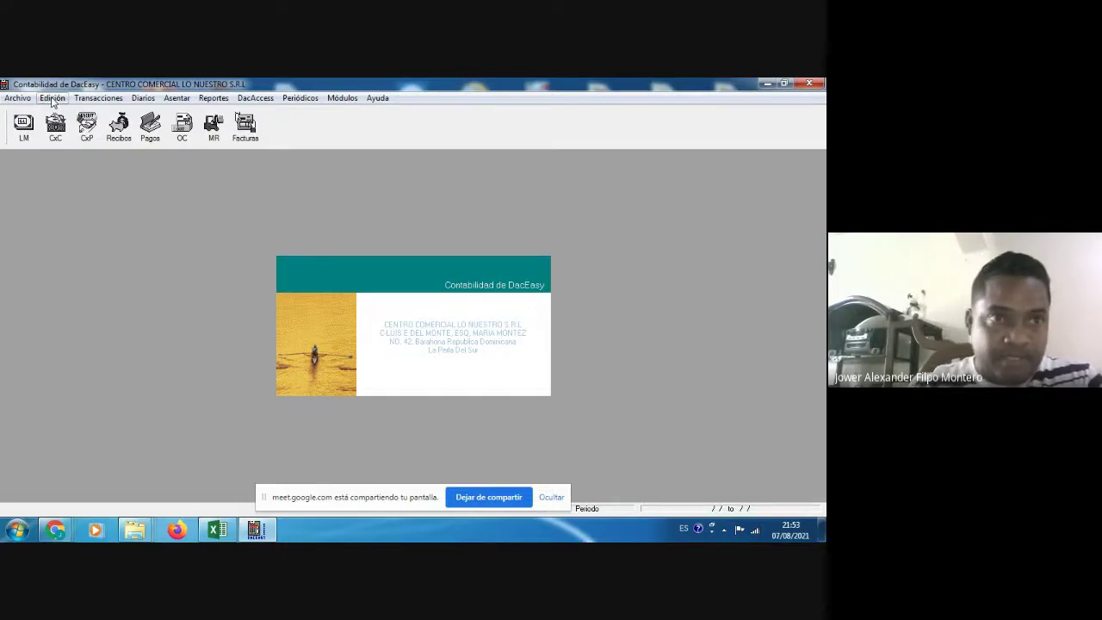
Look through the account list from the Editar Cuentas dialog, and close both windows
click(55, 101)
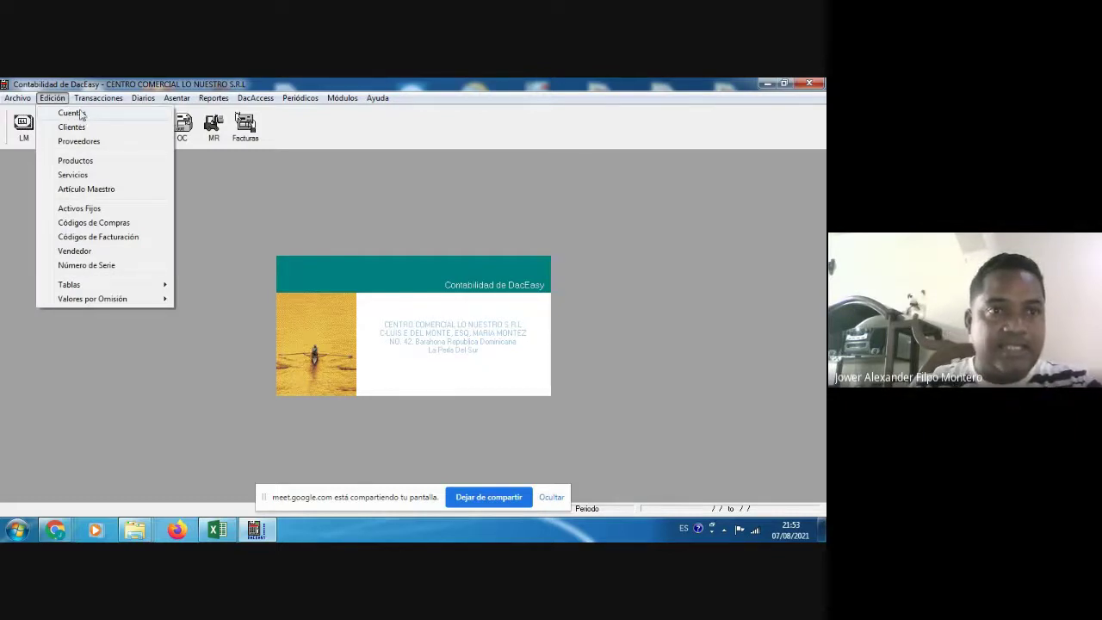
click(80, 113)
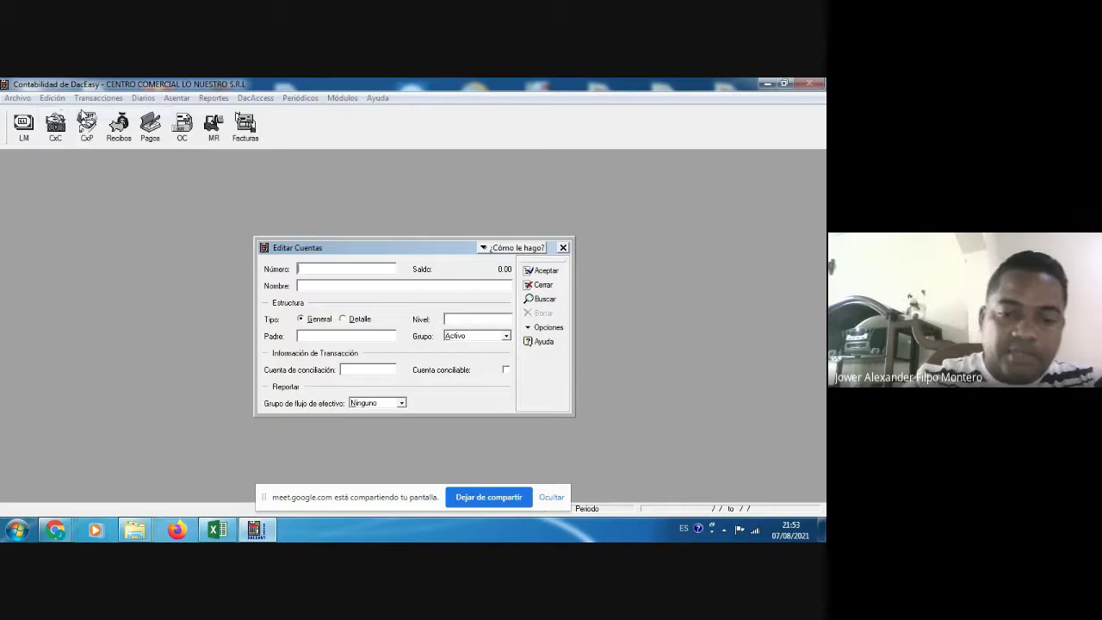
key(F2)
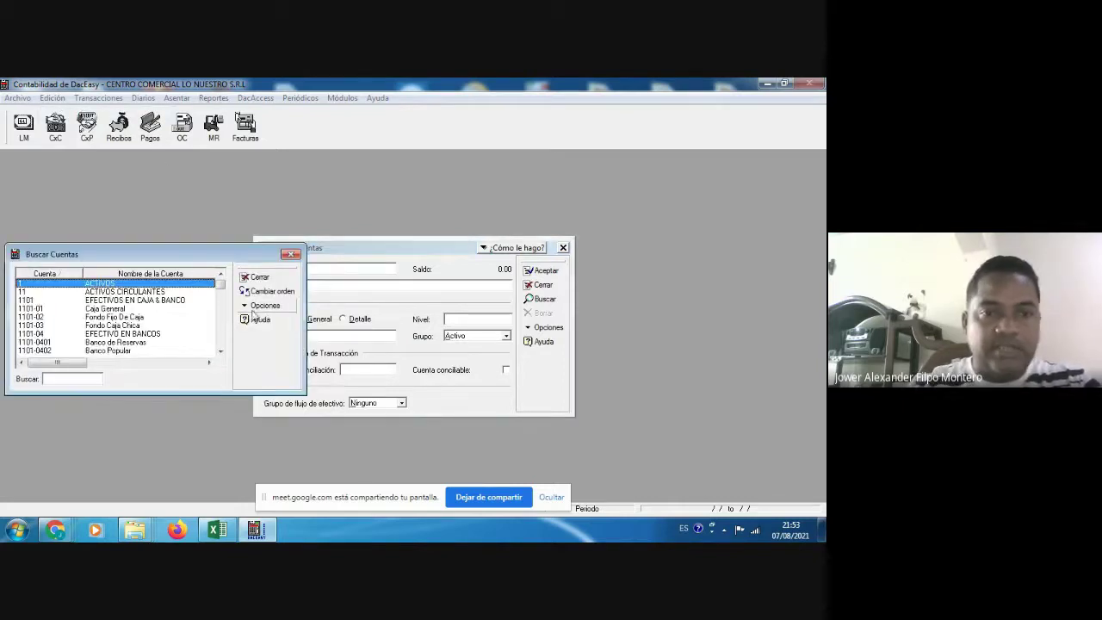
click(221, 351)
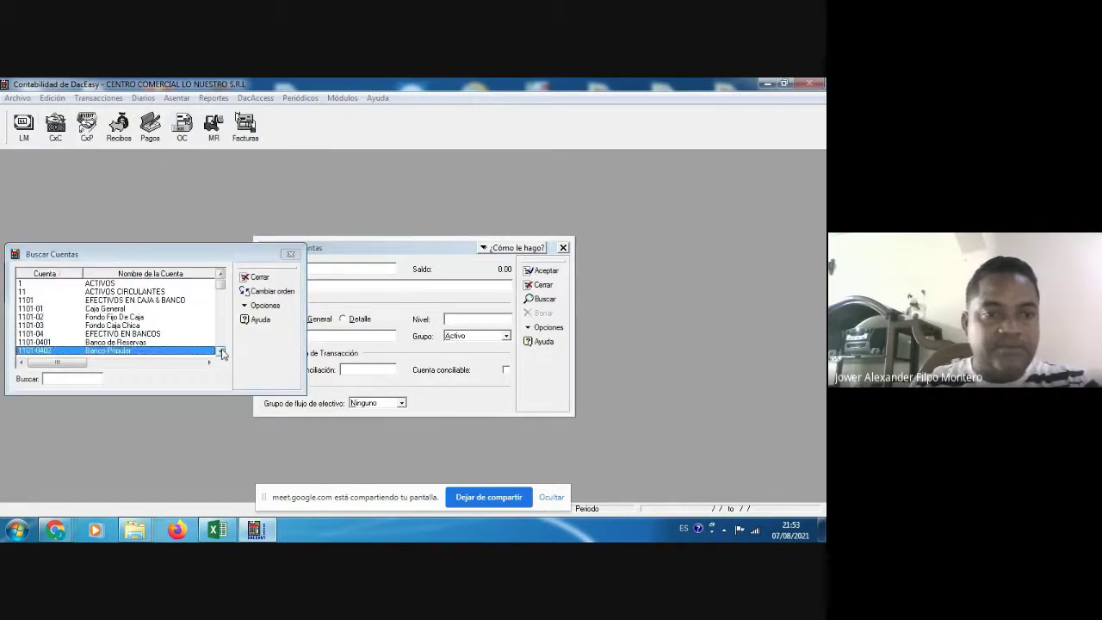
click(221, 351)
key(Escape)
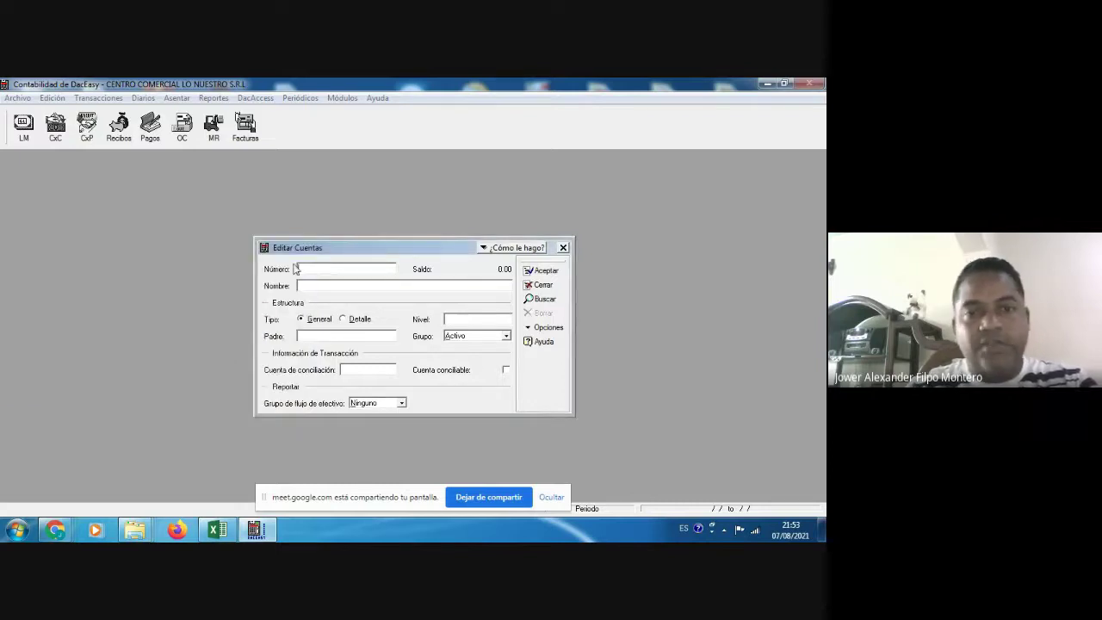
click(564, 248)
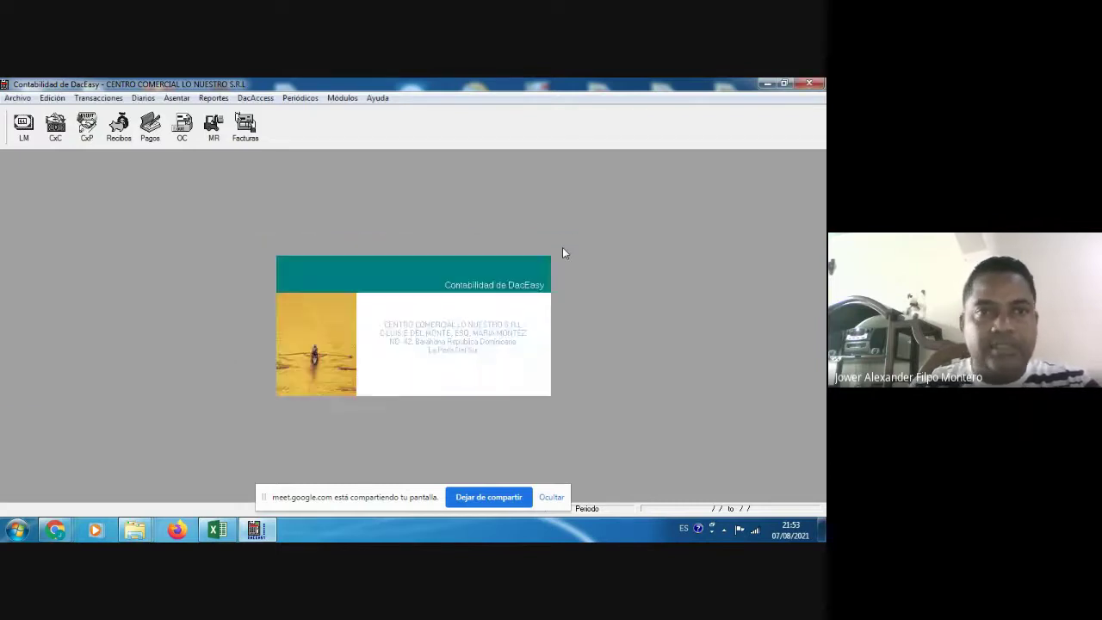
Generate the Libro Mayor Catálogo de Cuentas report for all accounts at level 9 with Pantalla as the destination
click(221, 99)
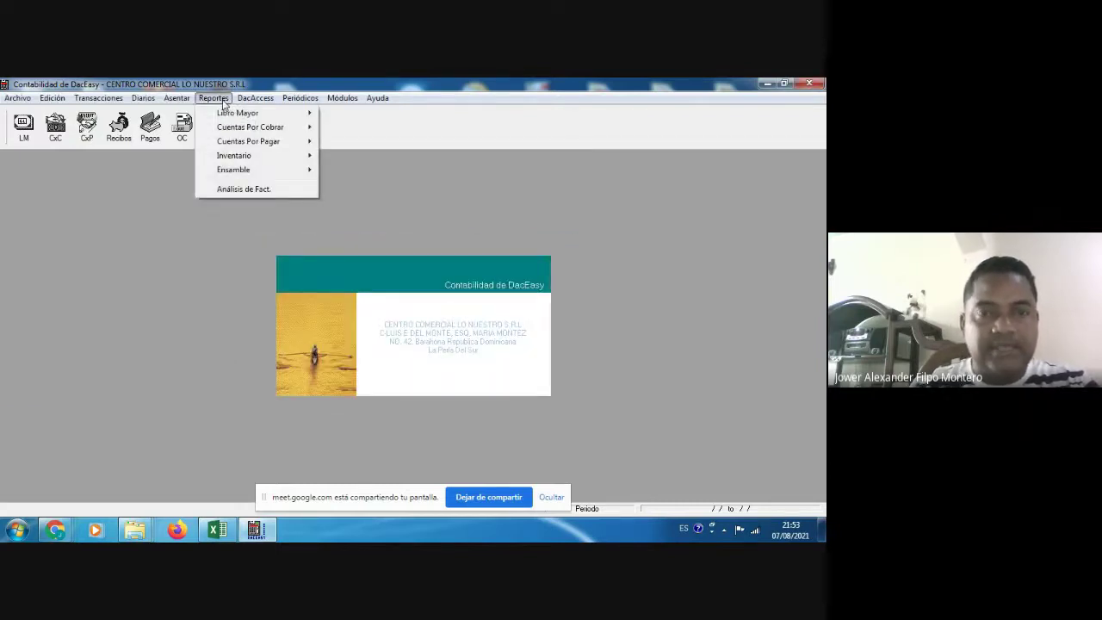
mouse_move(238, 115)
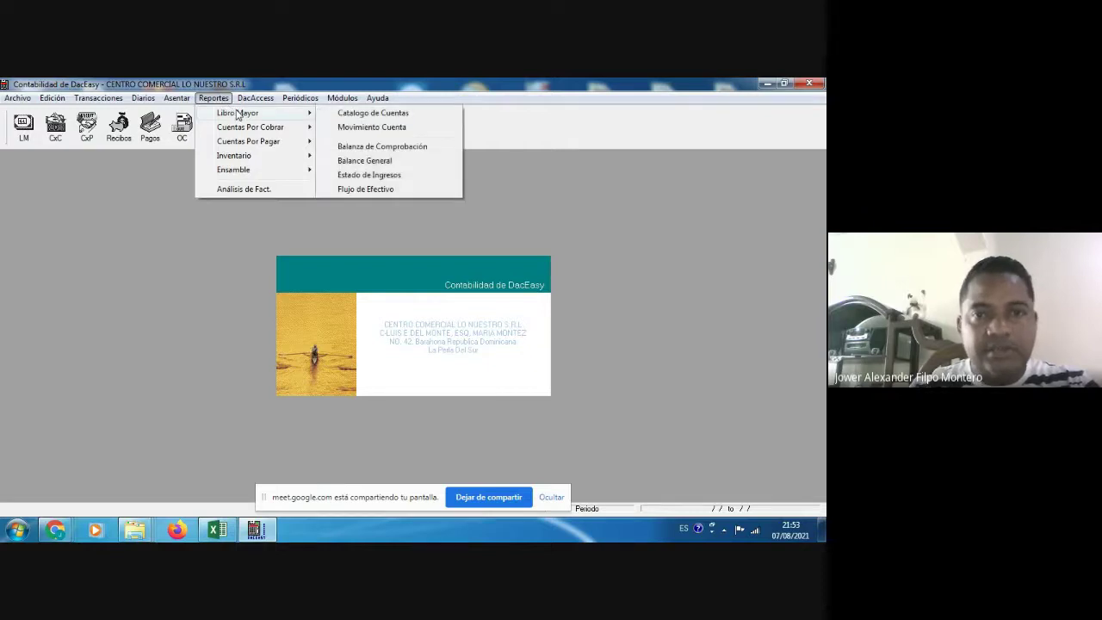
click(351, 116)
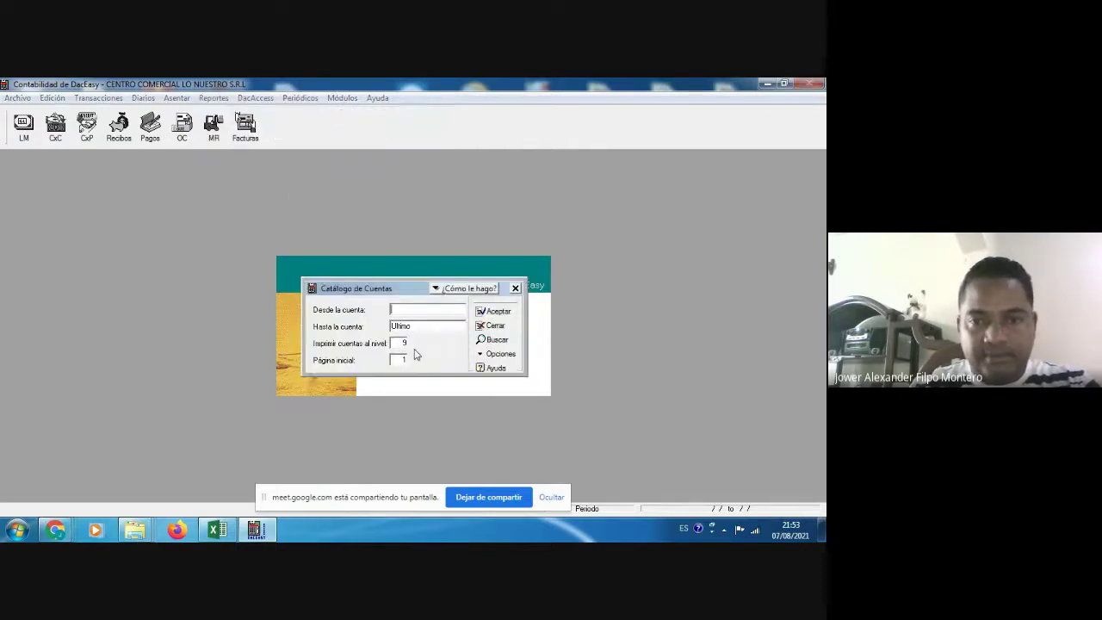
click(494, 312)
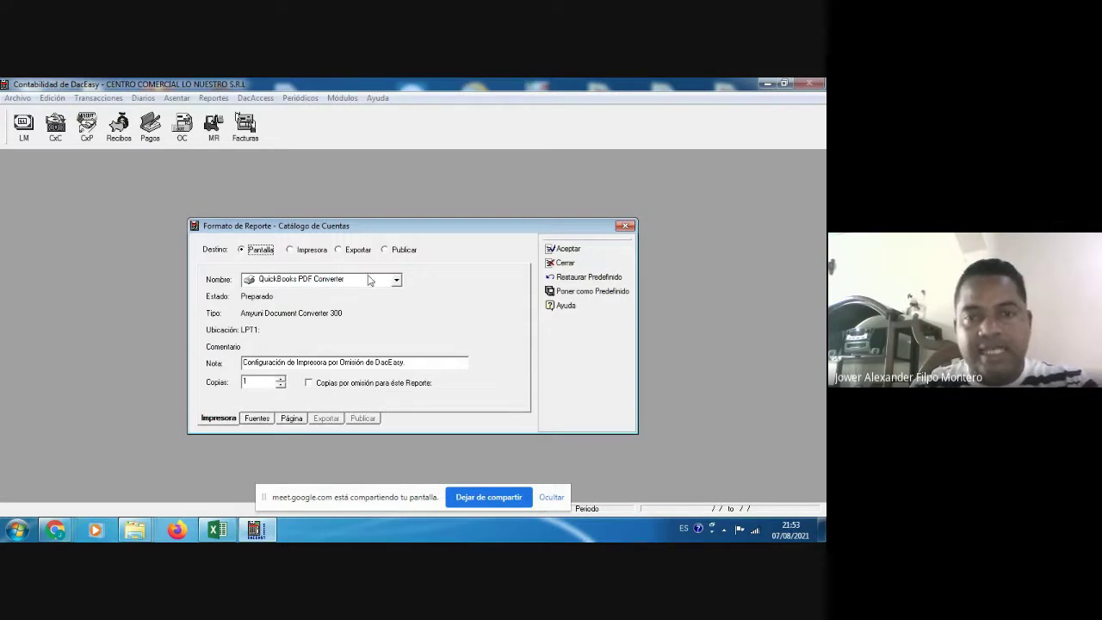
click(568, 248)
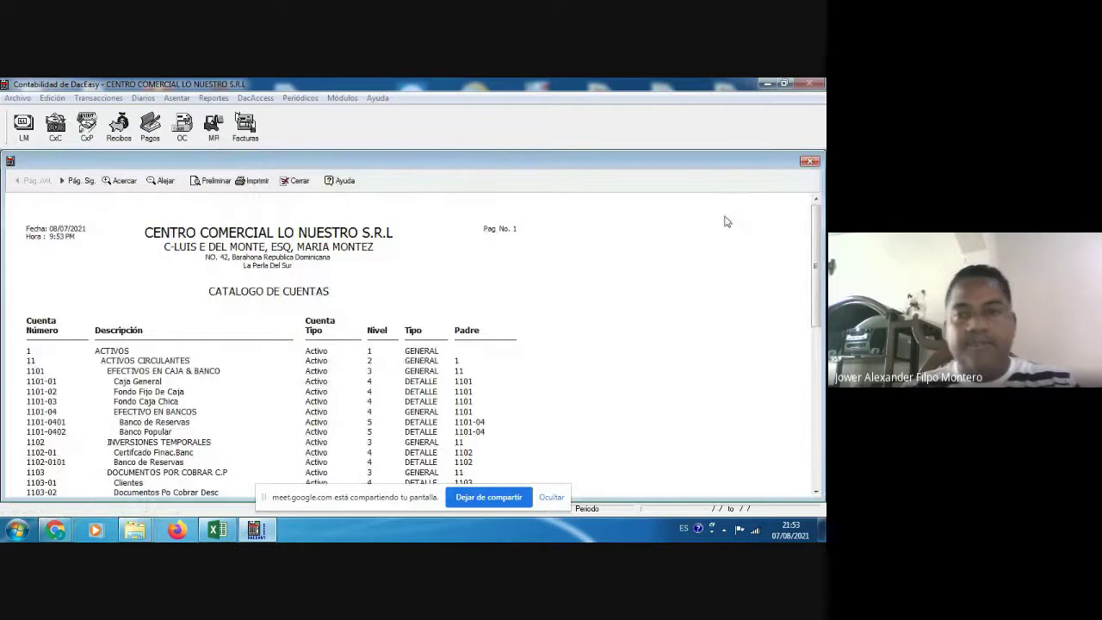
Page through the Catálogo de Cuentas report to its last page, checking the restored accounts
drag(816, 229, 817, 382)
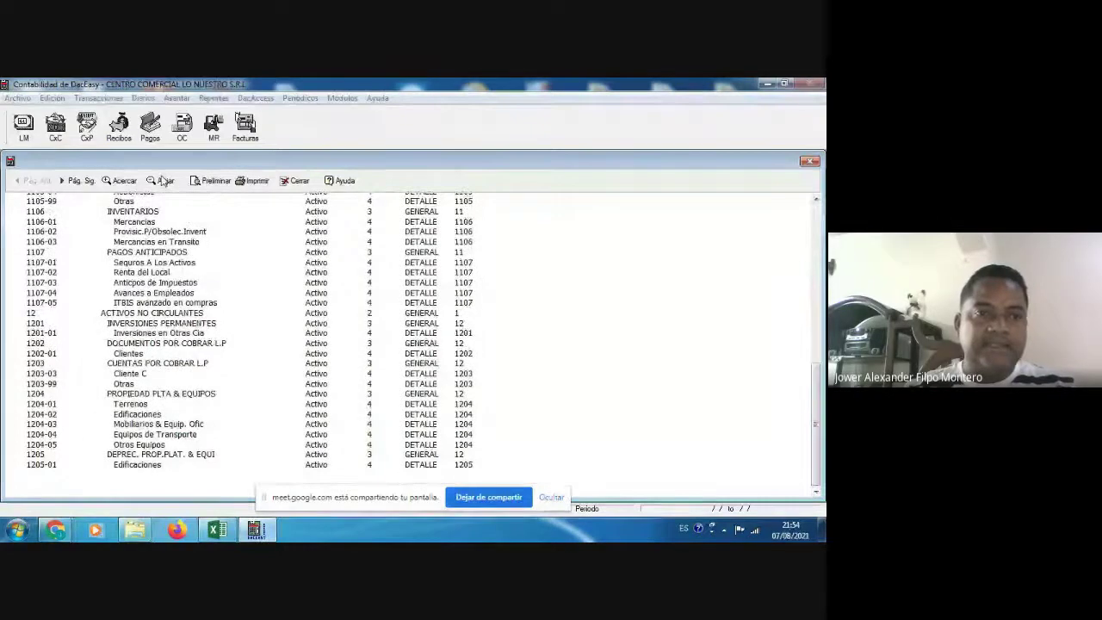
click(90, 181)
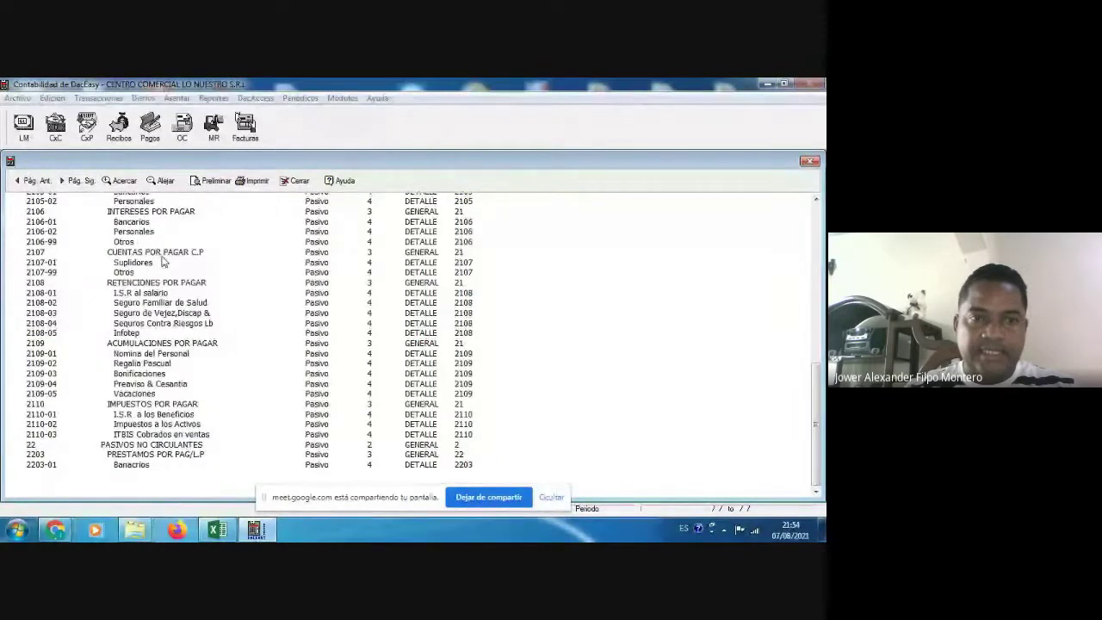
click(80, 180)
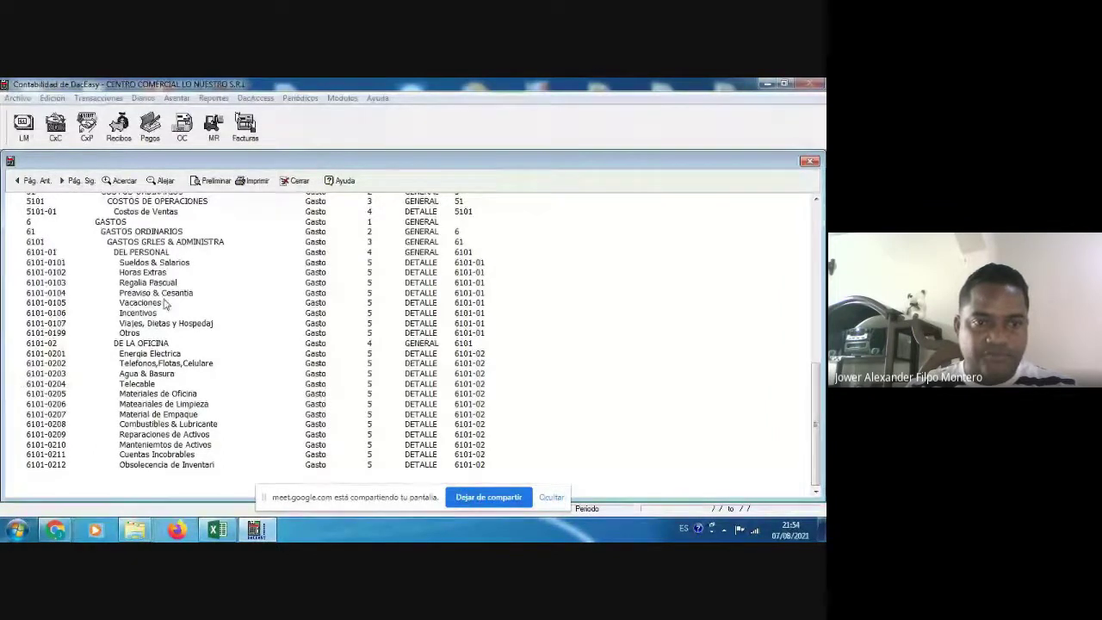
click(81, 181)
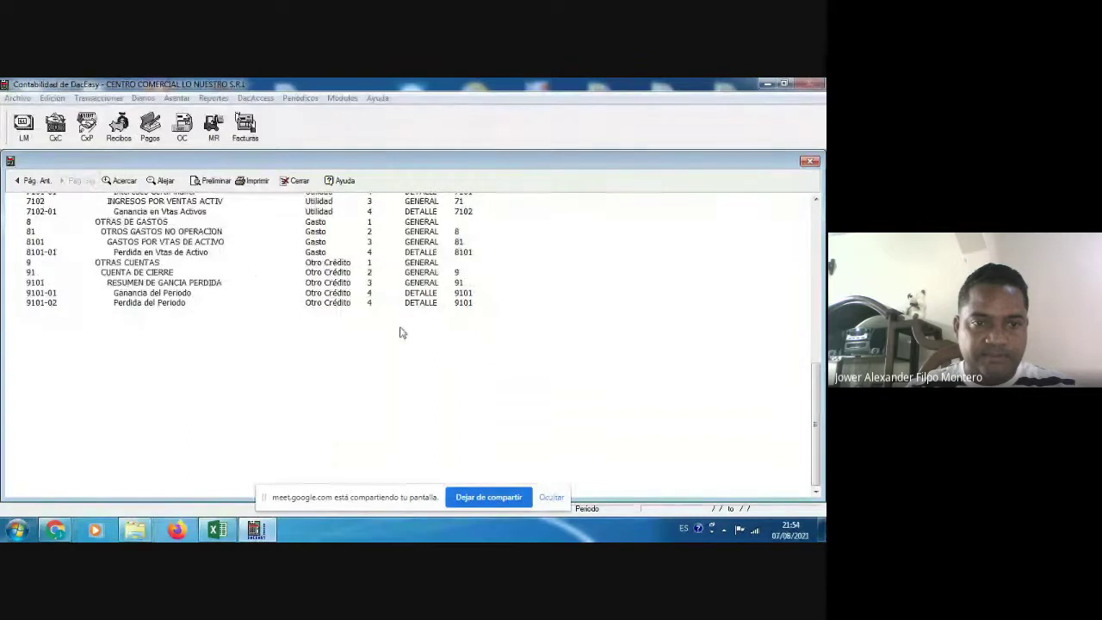
drag(411, 497, 324, 466)
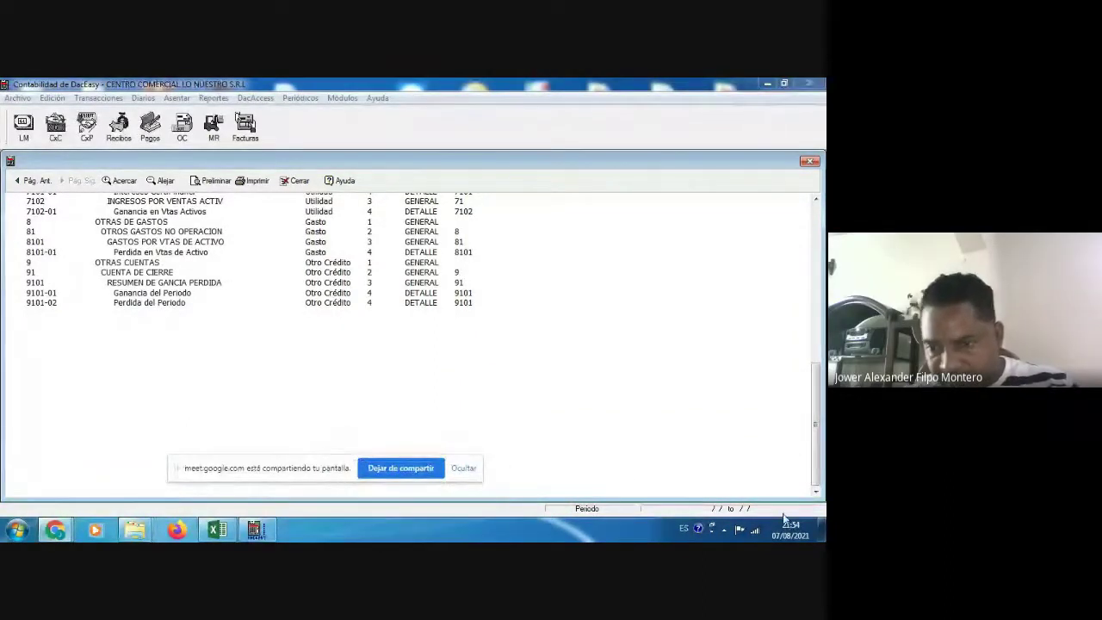
scroll(818, 464, up, 6)
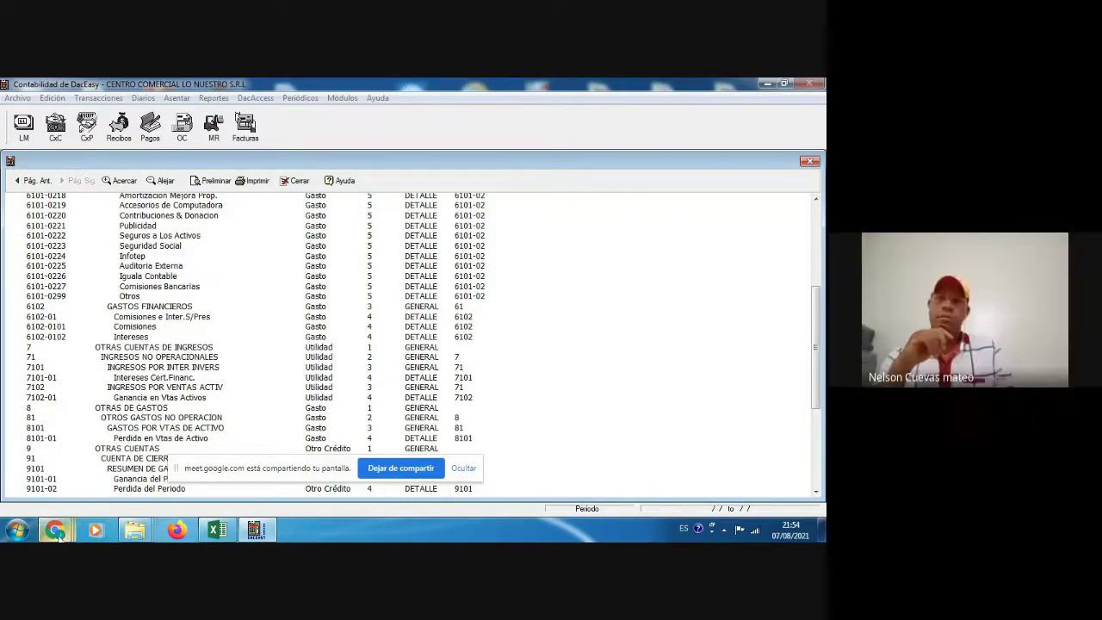
Switch to the Google Meet window, admit the participant asking to join the call, and return to DacEasy
mouse_move(55, 530)
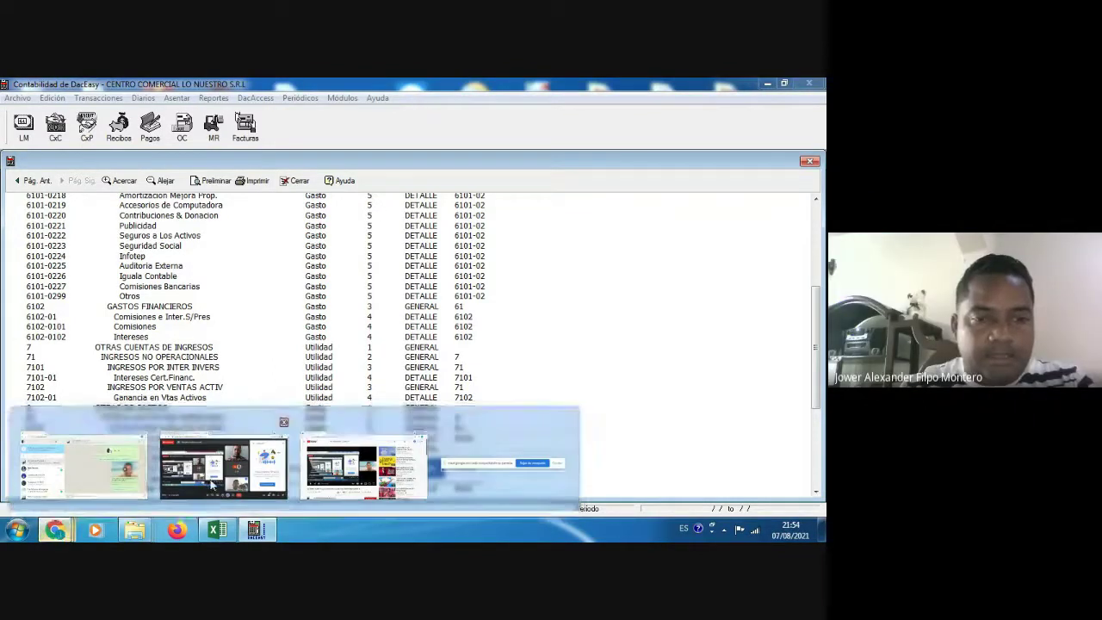
click(209, 485)
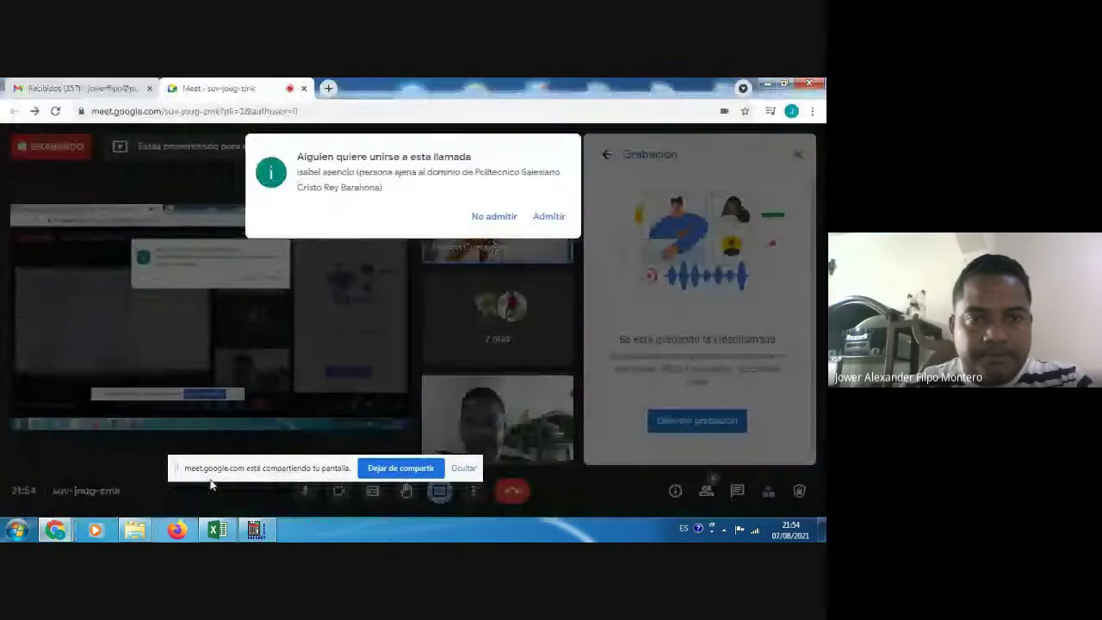
click(550, 217)
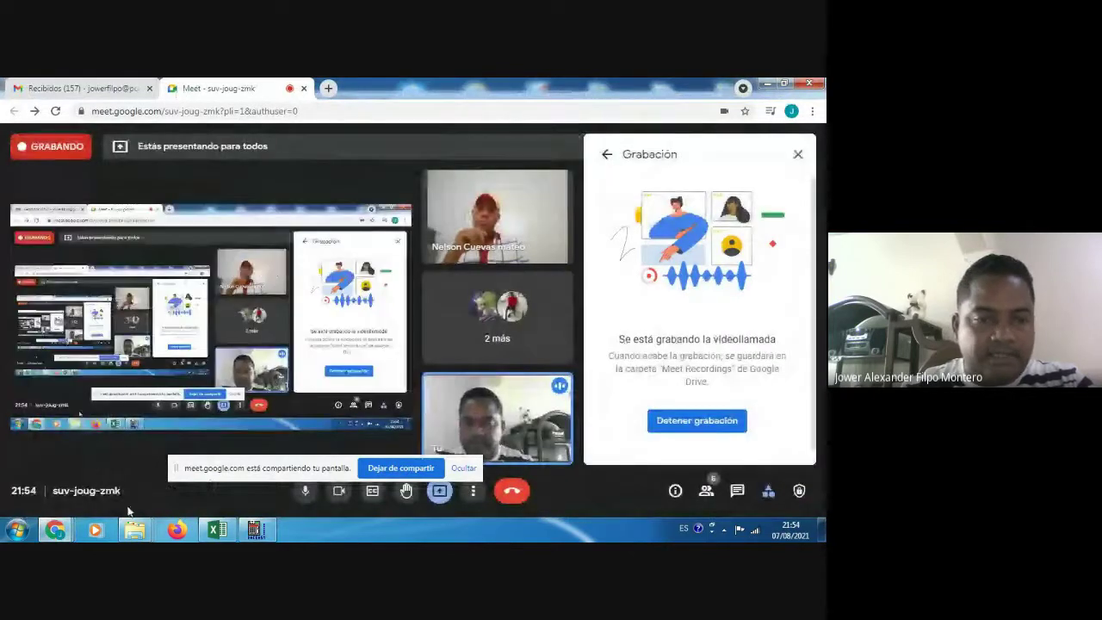
mouse_move(76, 522)
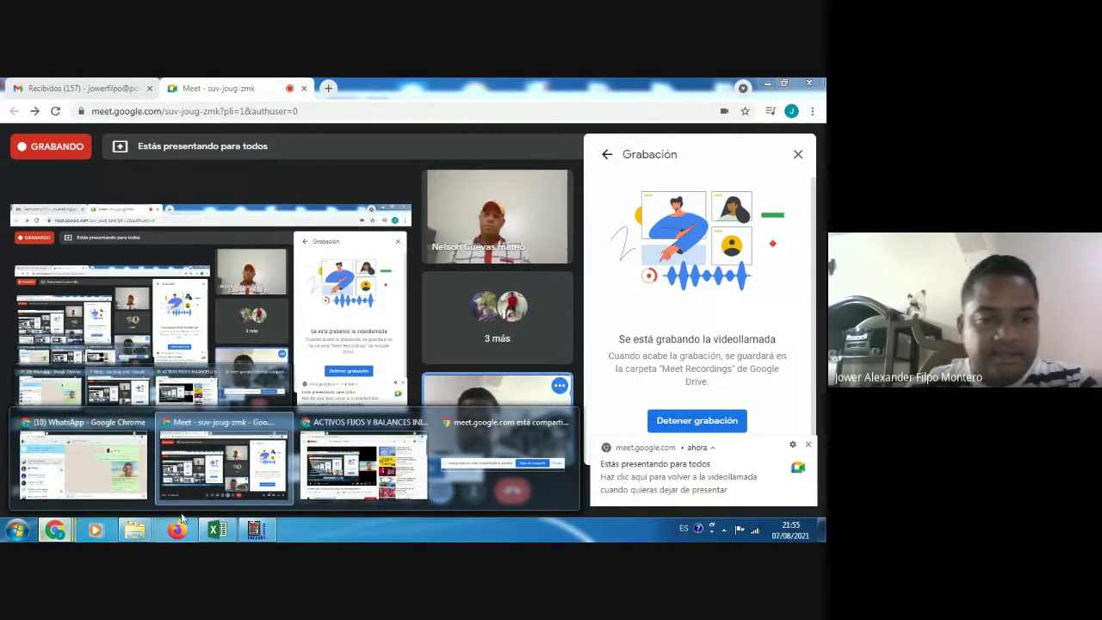
click(270, 530)
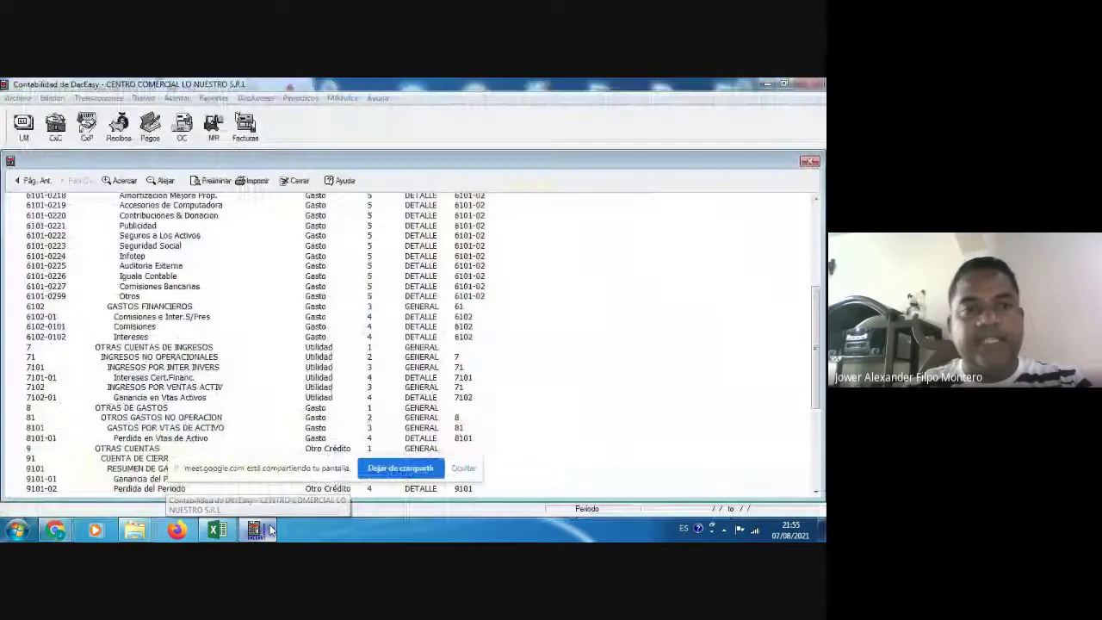
Close the Catálogo de Cuentas report and open the Cuentas de Interfaz default values
click(809, 161)
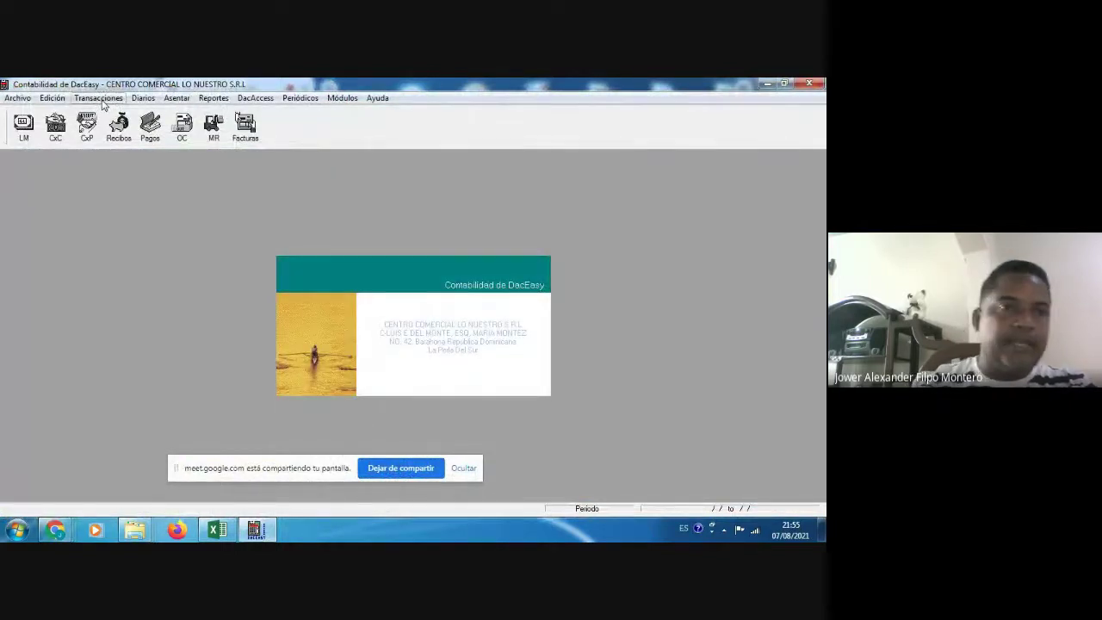
click(48, 98)
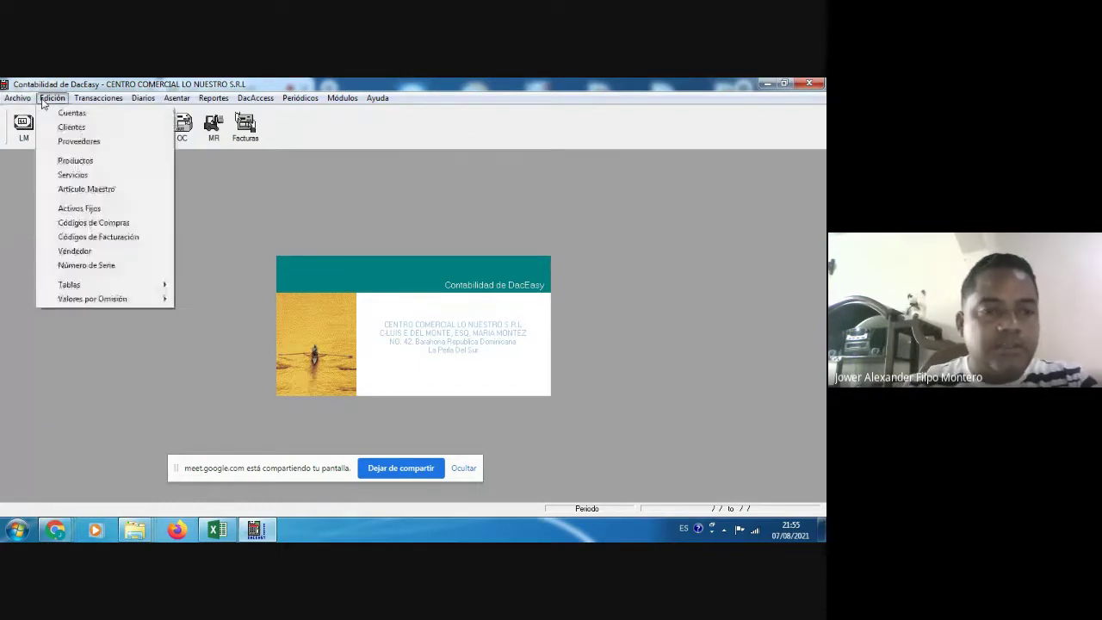
mouse_move(129, 299)
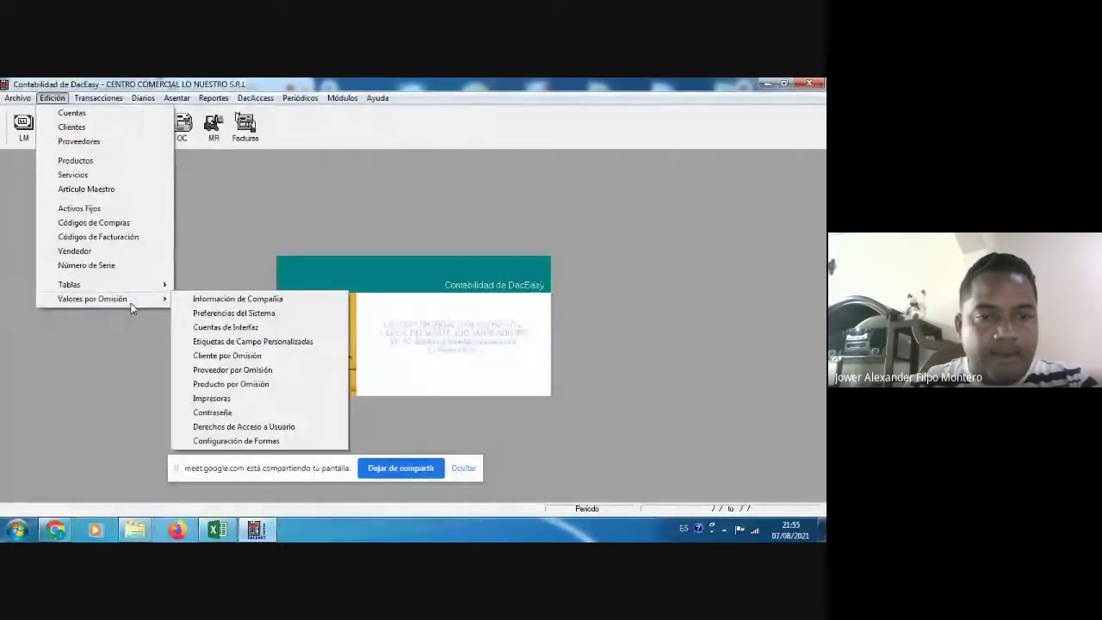
click(246, 328)
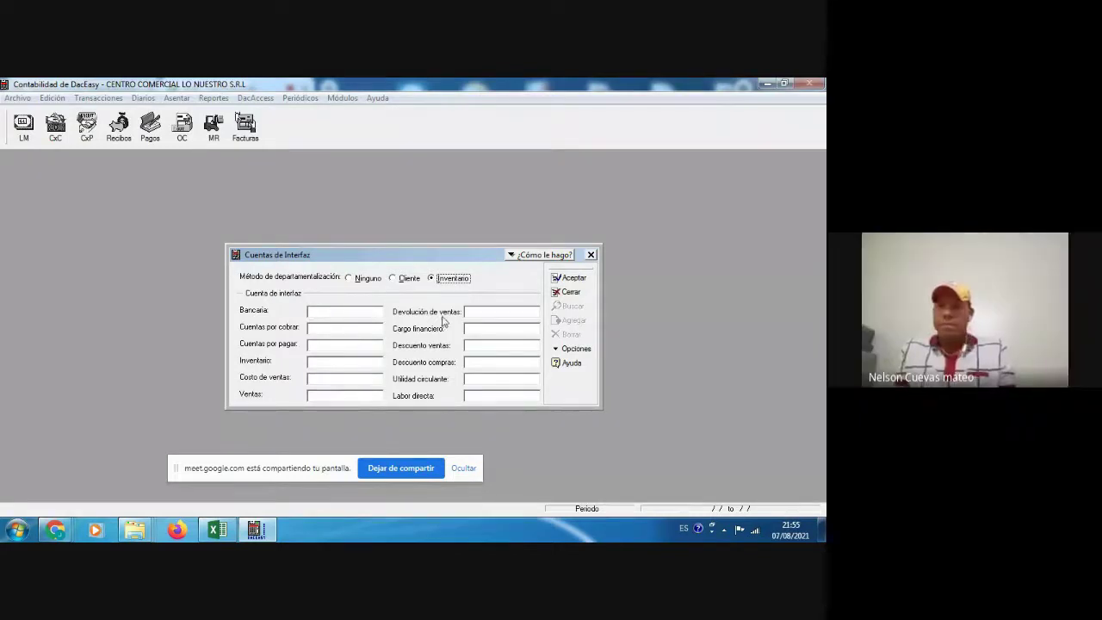
Close the Cuentas de Interfaz window and review the numbered backup folders inside the BACKUP folder in Windows Explorer
click(591, 255)
click(400, 307)
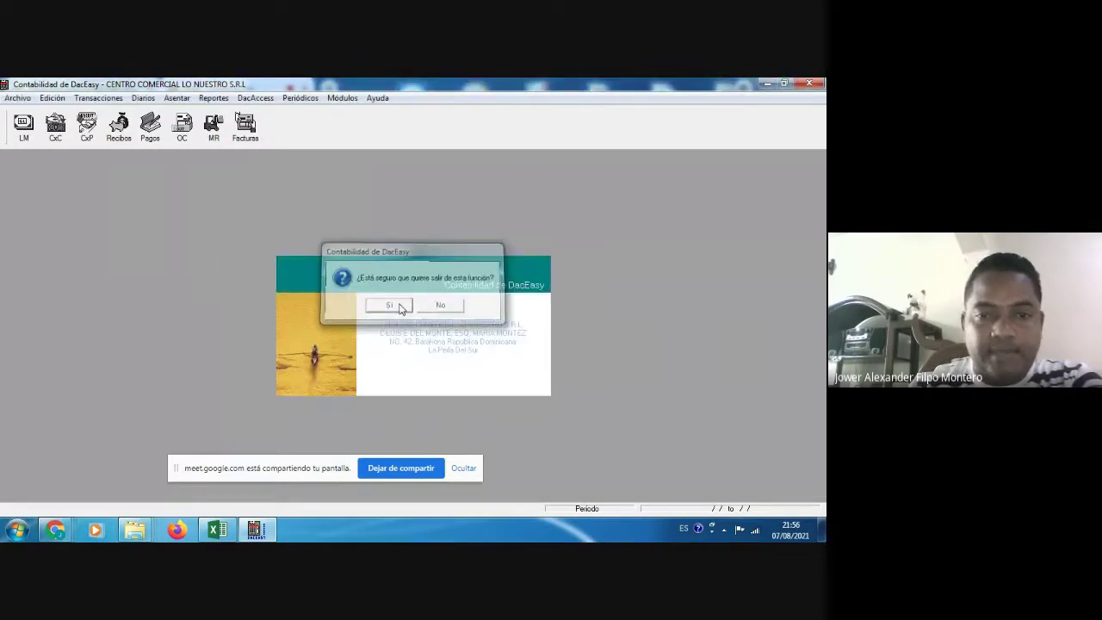
mouse_move(134, 529)
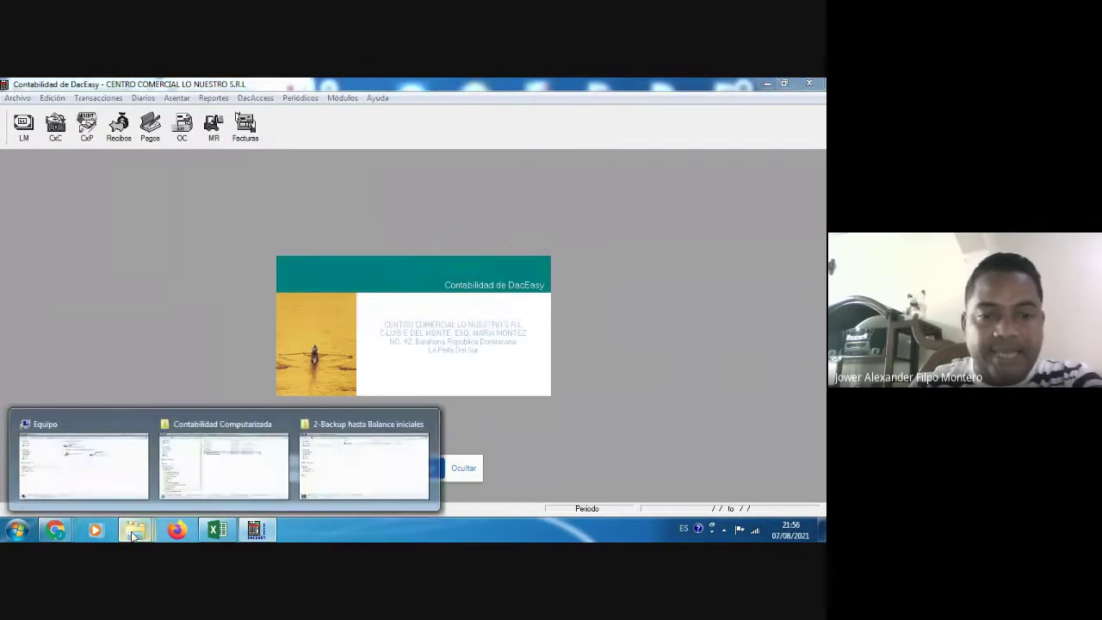
click(361, 463)
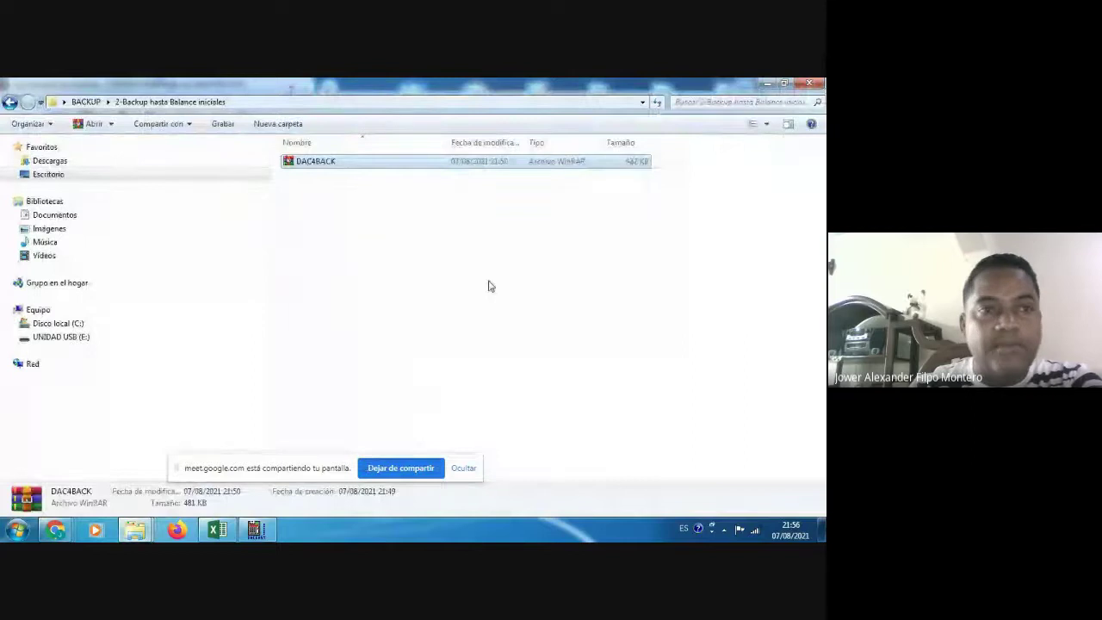
click(9, 102)
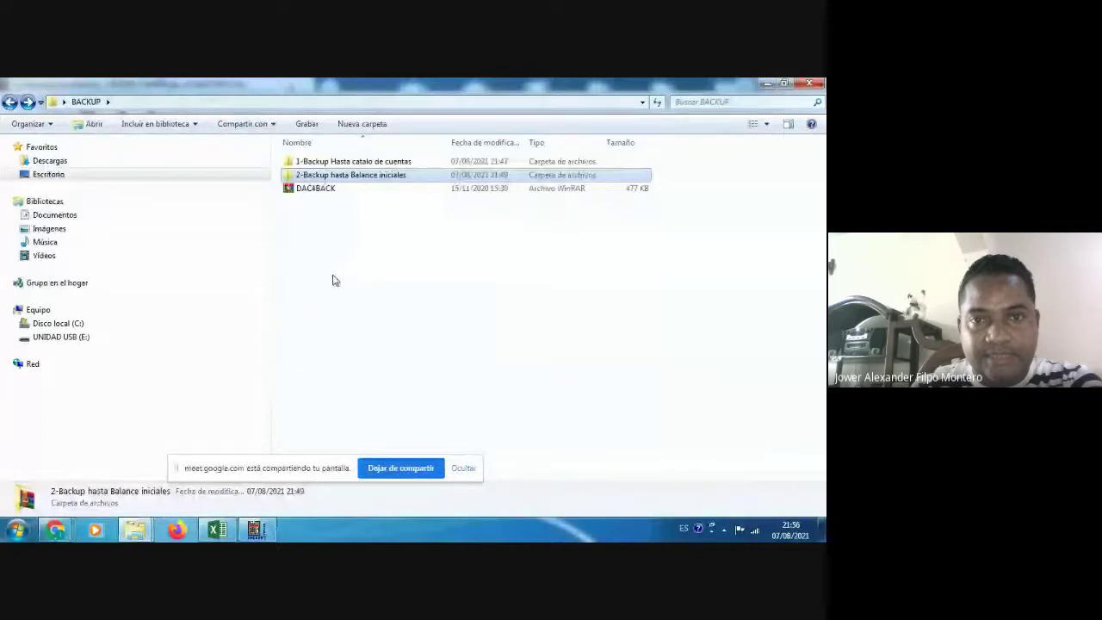
drag(372, 279, 432, 322)
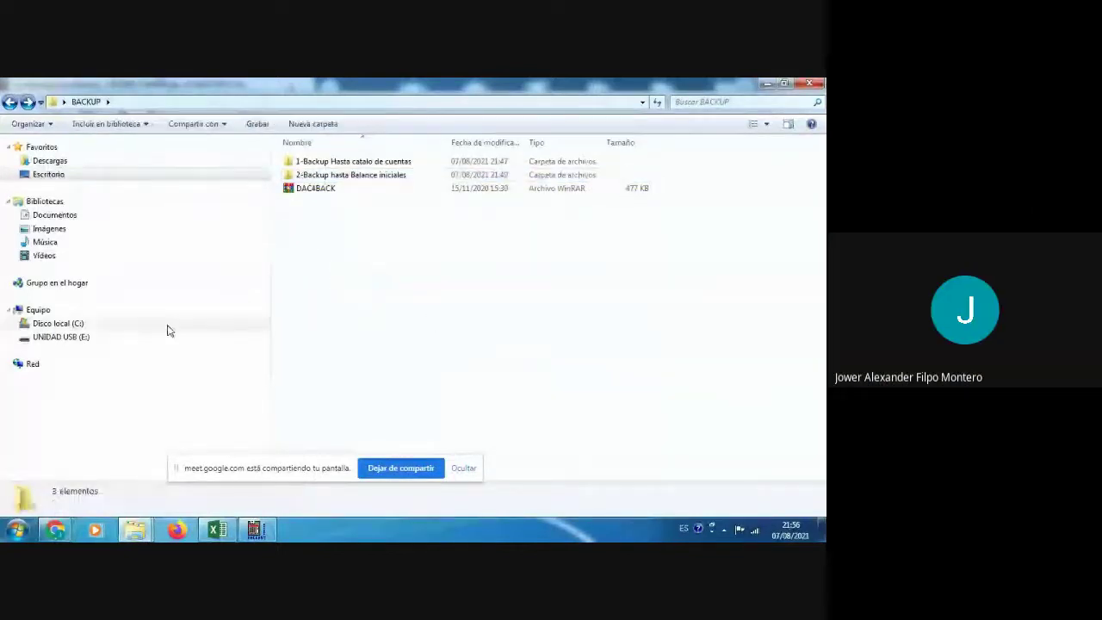
Return to DacEasy, open Respaldar/Restaurar Datos and select Restaurar as the operation
click(256, 529)
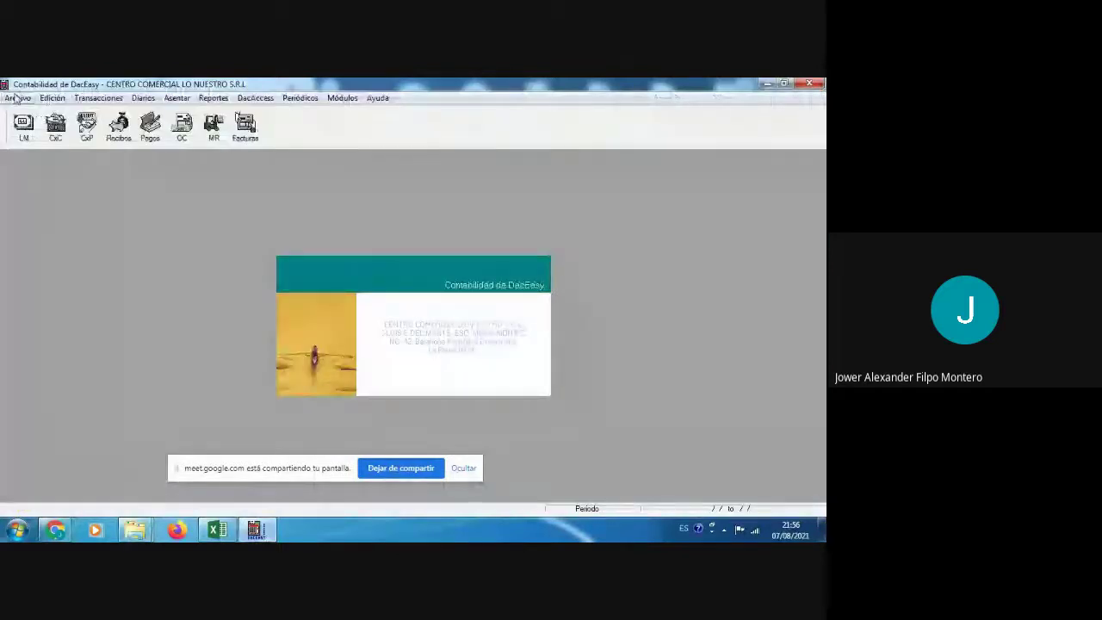
click(17, 98)
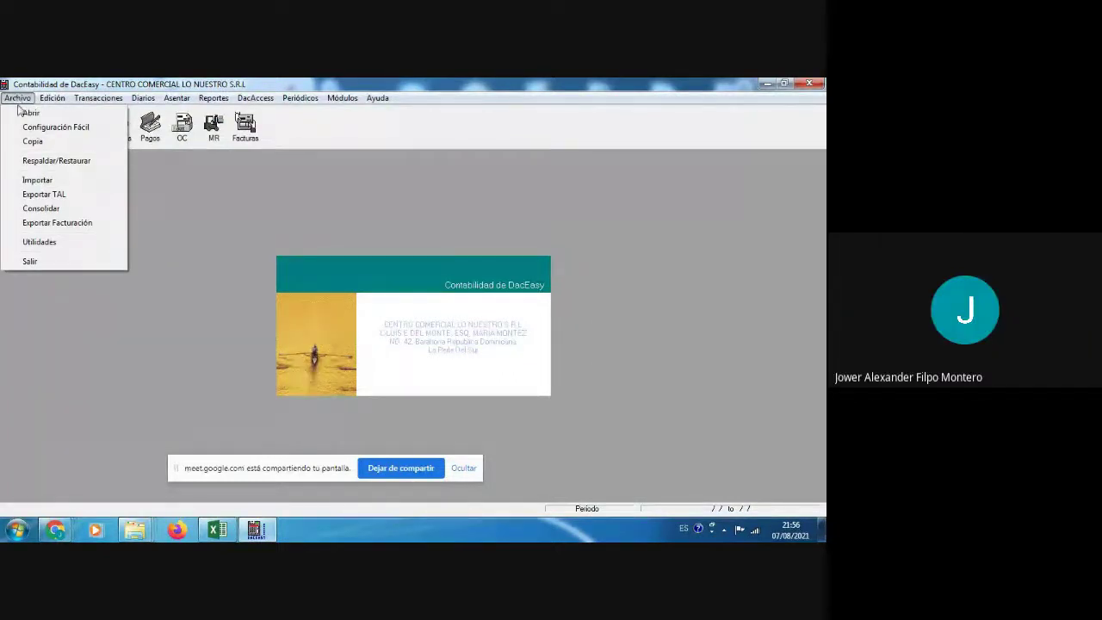
click(62, 162)
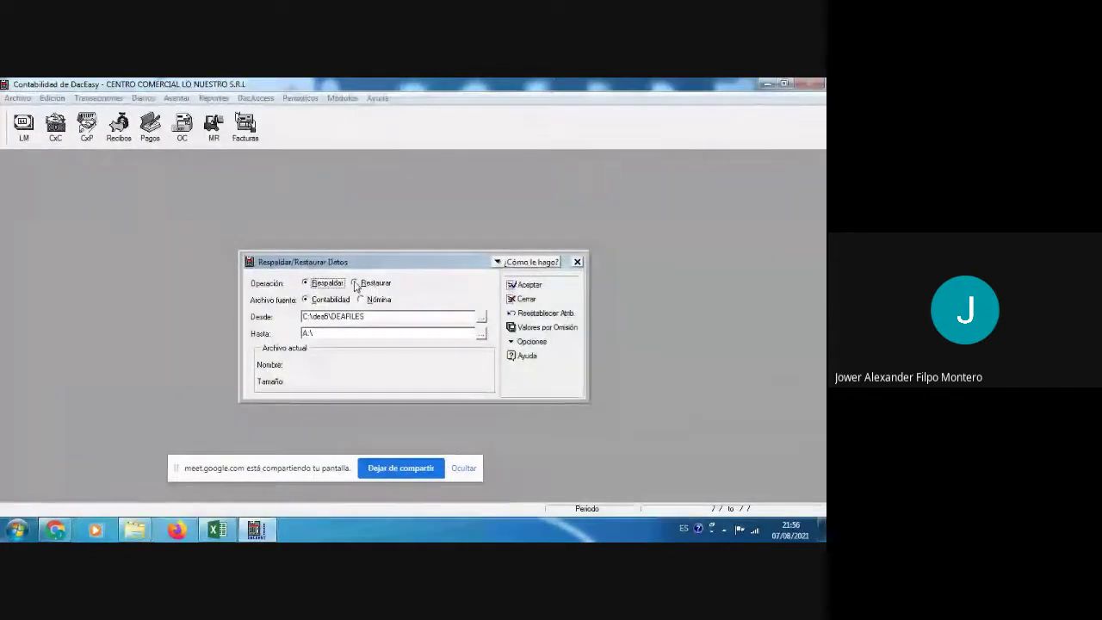
click(355, 284)
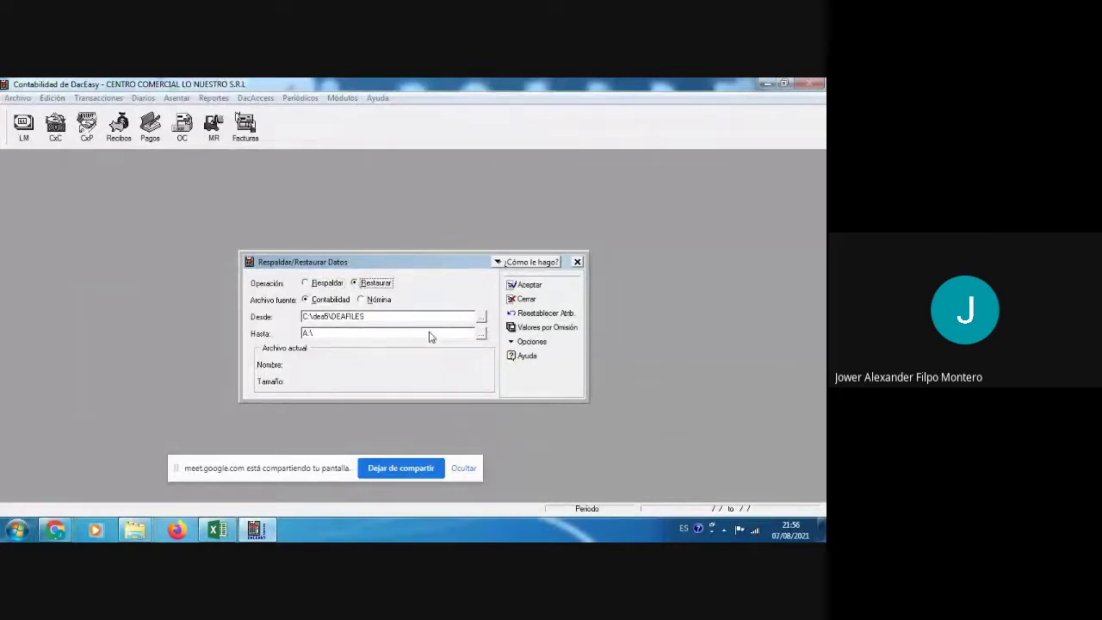
Restore the Contabilidad data from the folder 2-Backup hasta Balance iniciales inside BACKUP
click(482, 320)
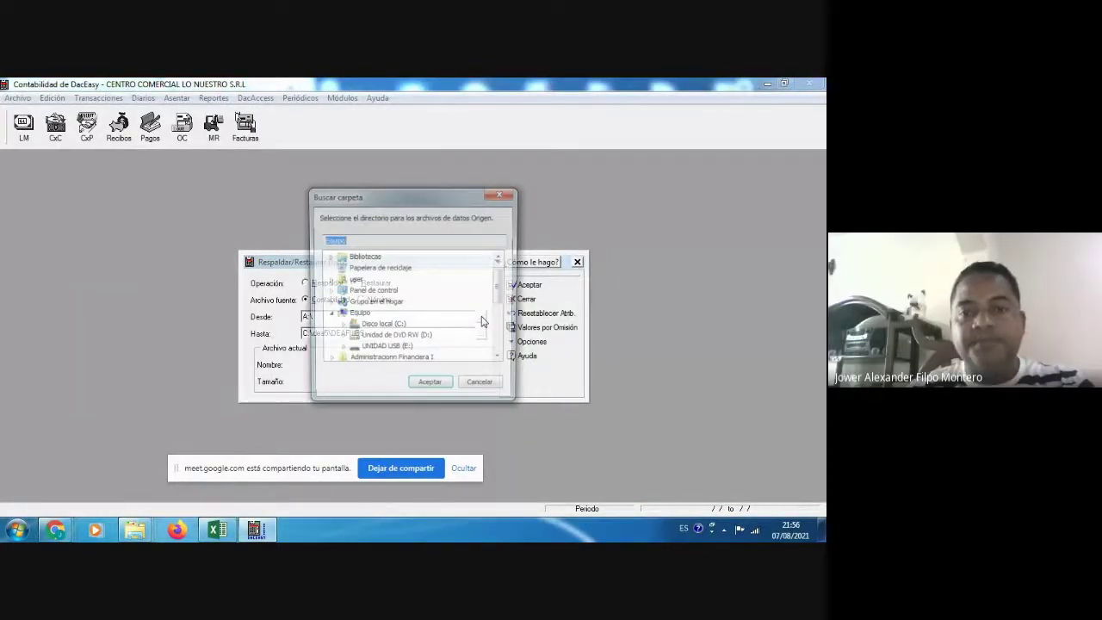
click(503, 361)
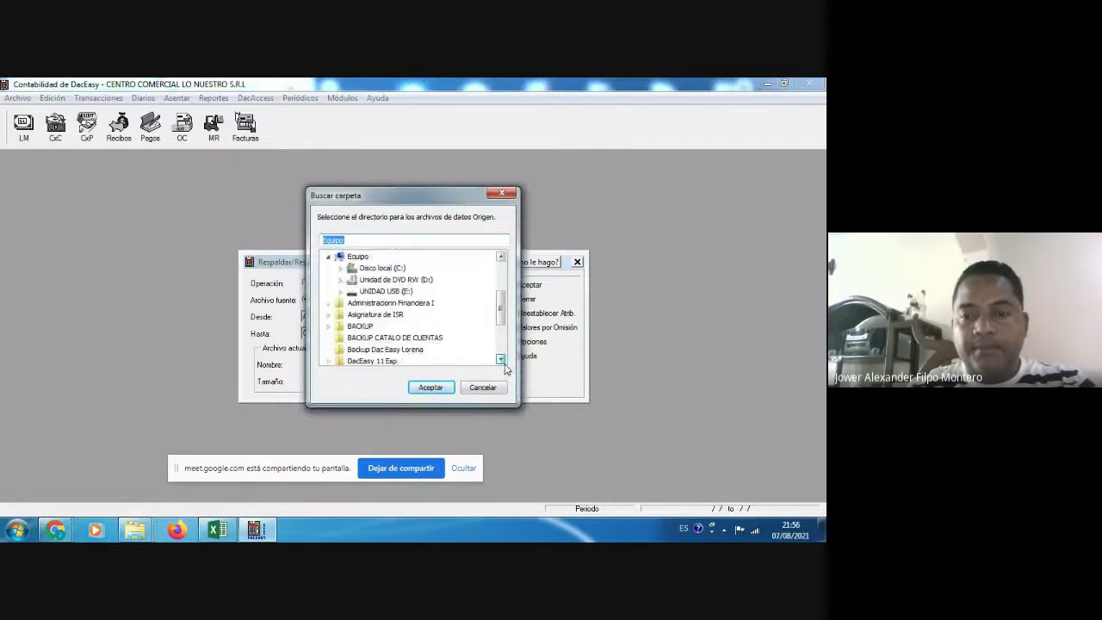
click(333, 334)
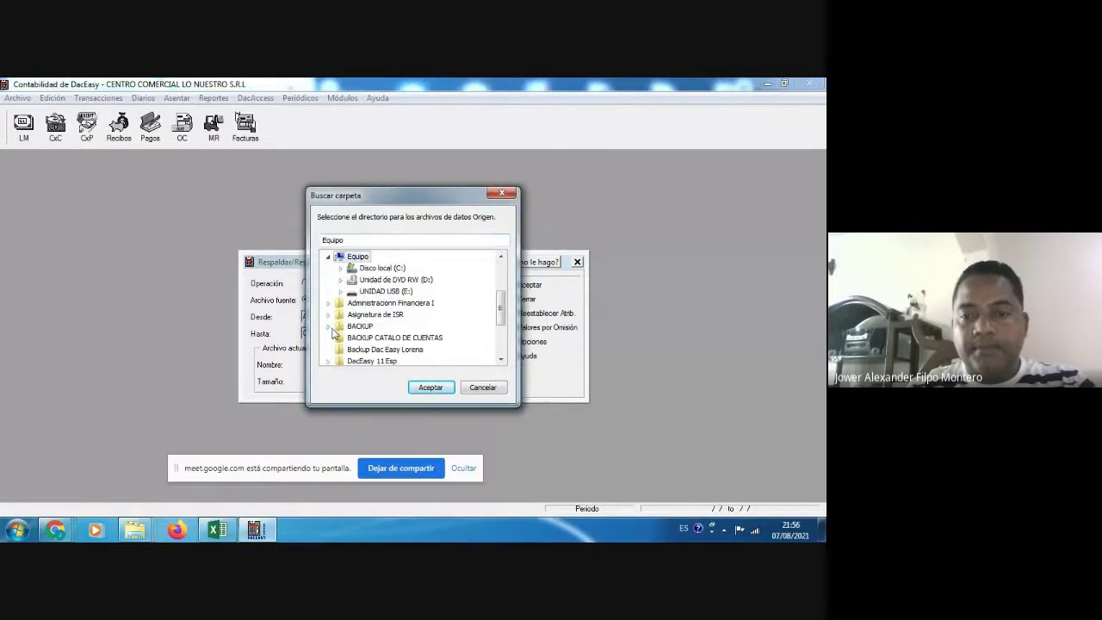
click(329, 327)
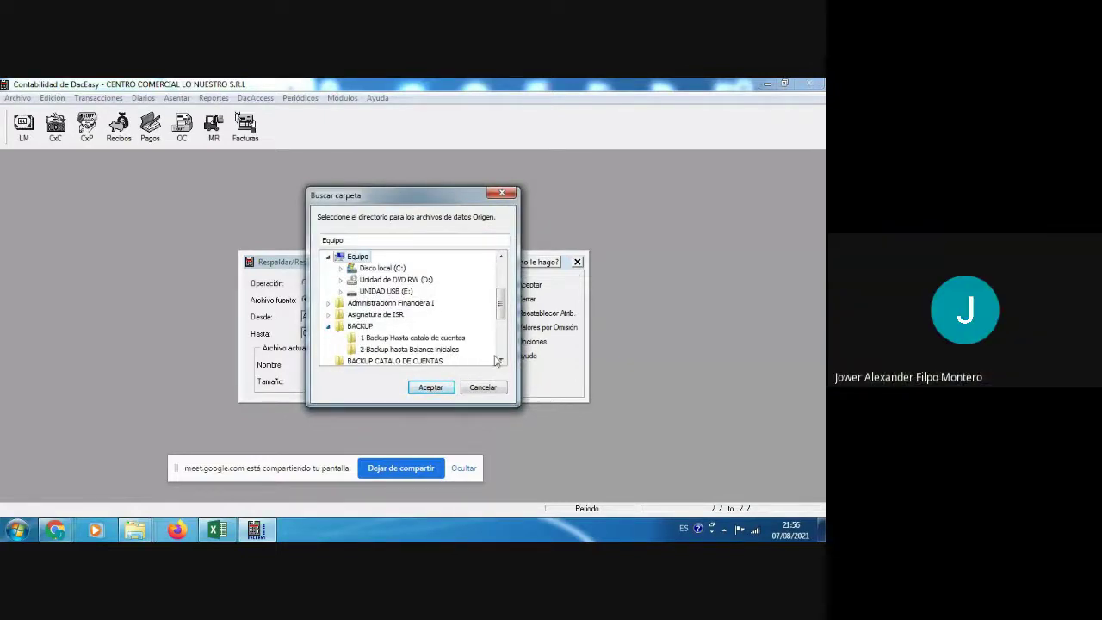
scroll(502, 361, down, 1)
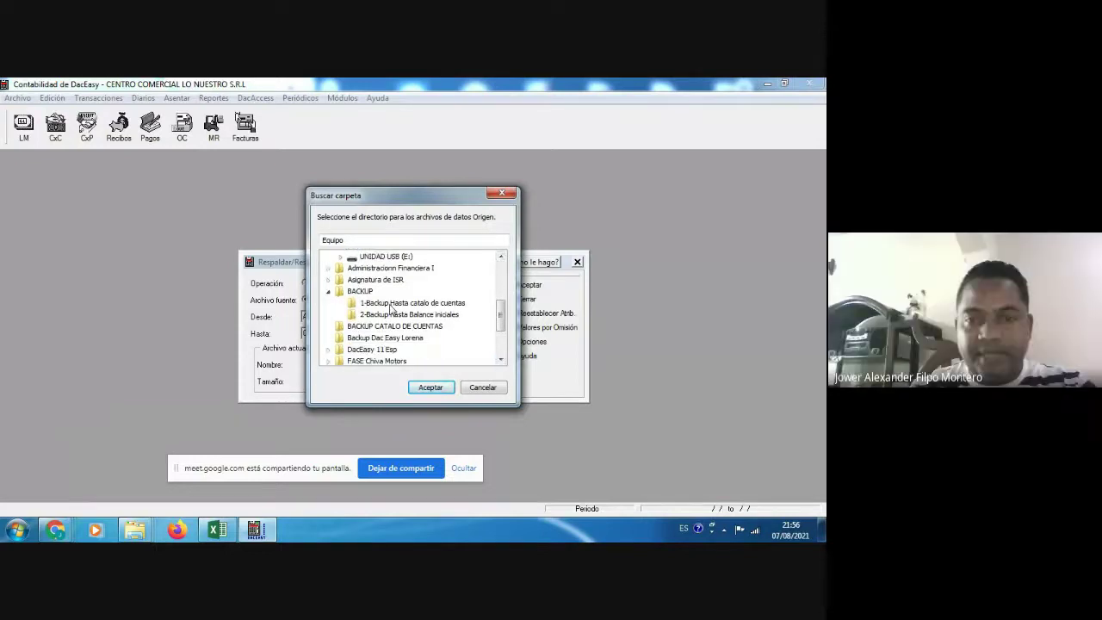
click(384, 315)
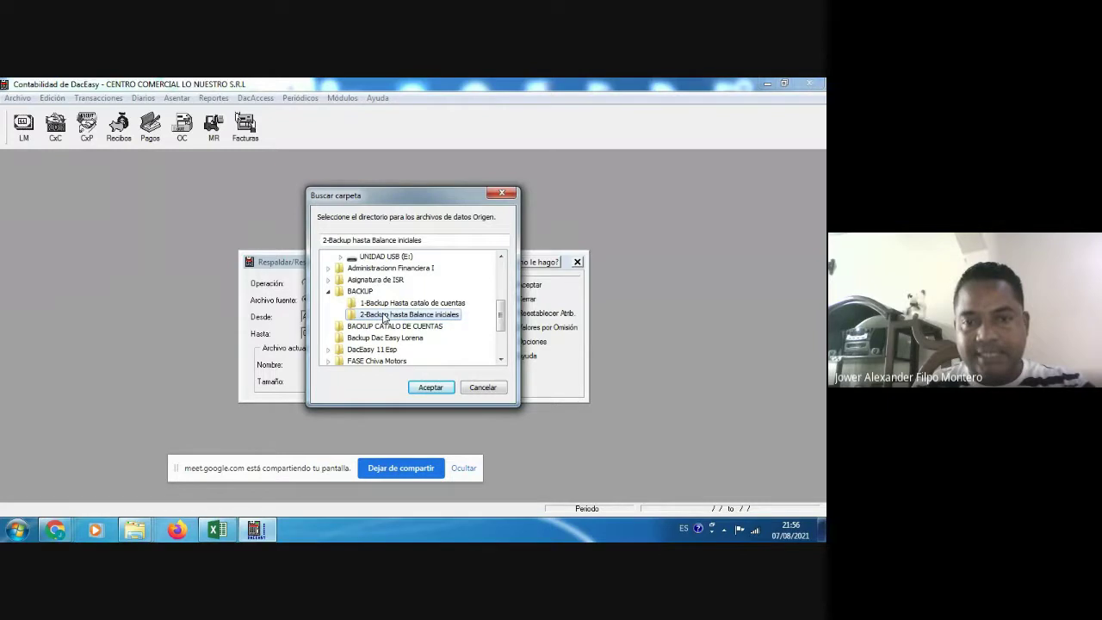
click(432, 388)
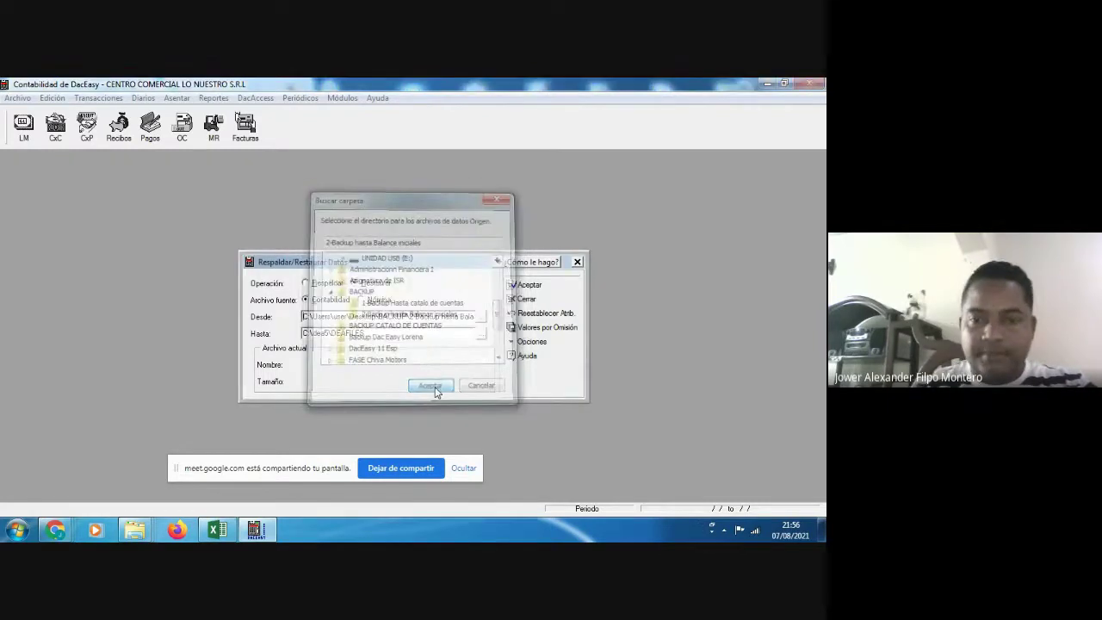
key(Return)
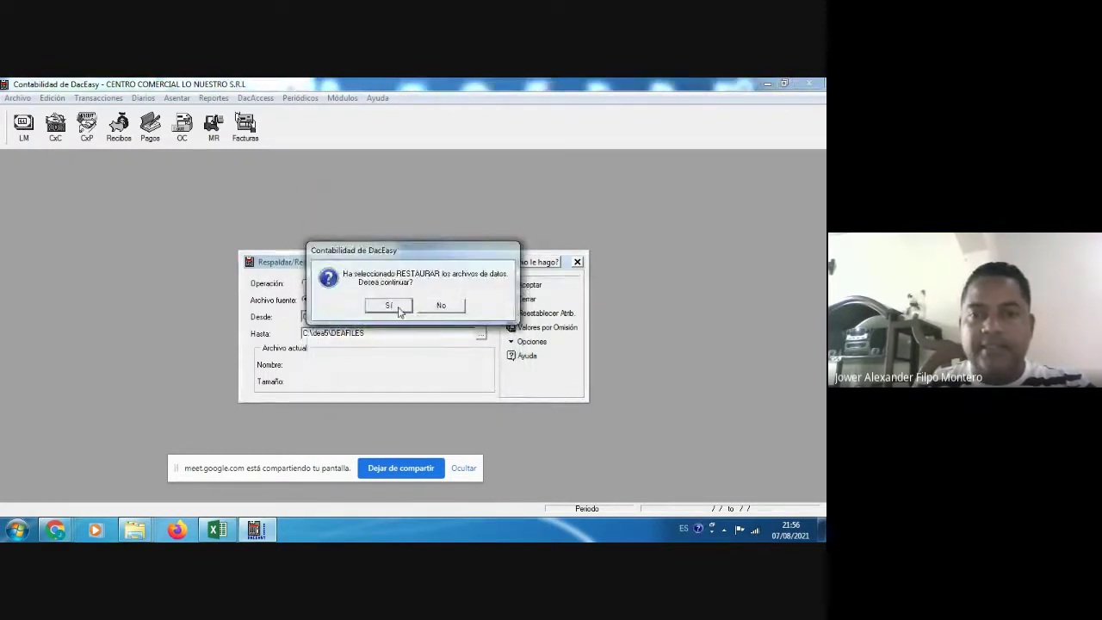
click(399, 308)
click(392, 308)
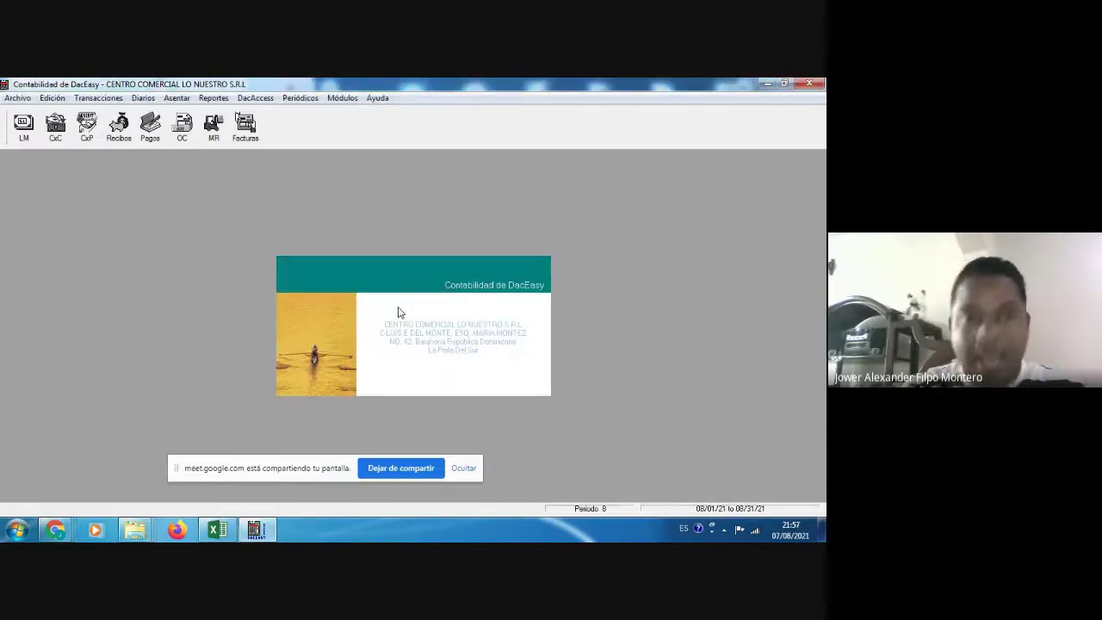
Open the Cuentas de Interfaz default values to check the interface accounts after the restore
click(53, 100)
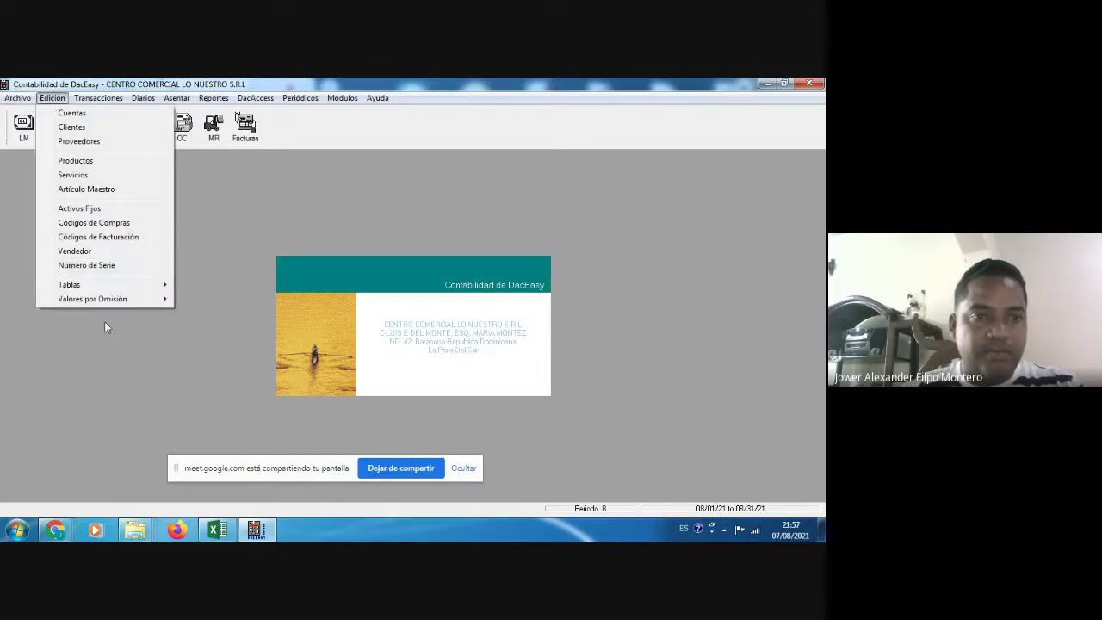
mouse_move(147, 302)
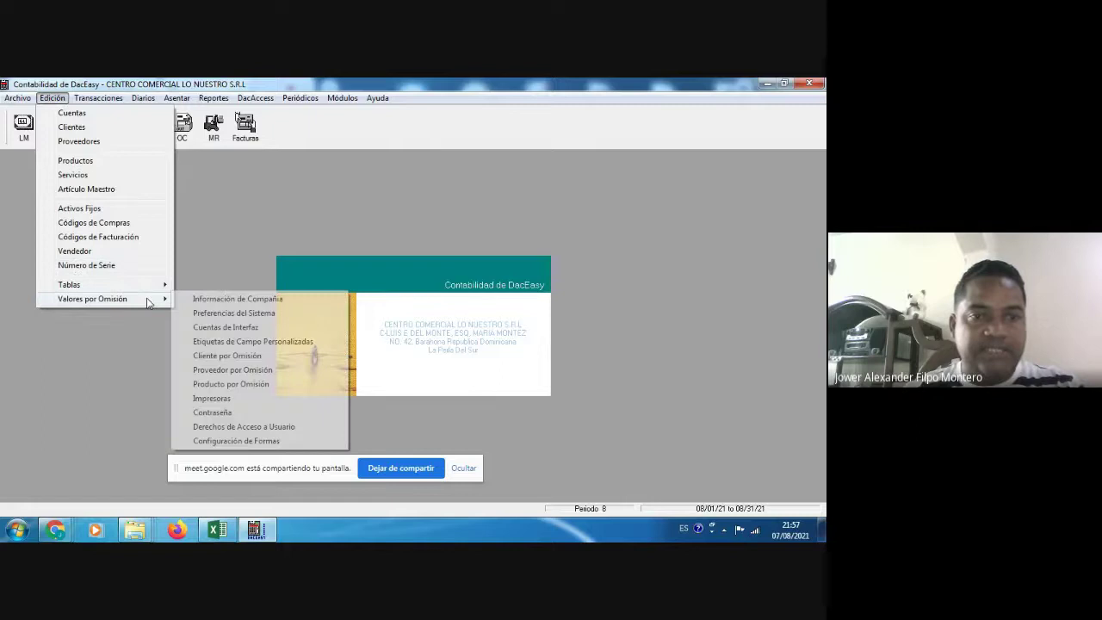
click(231, 329)
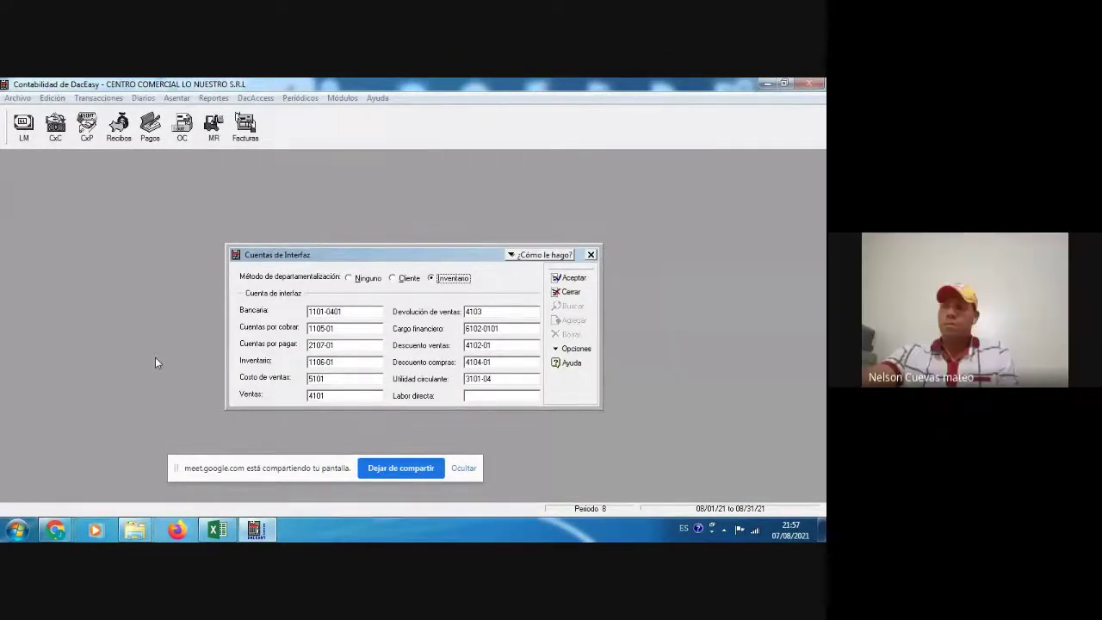
In Windows Explorer, open the folder UCATEBA > 2021 Convencional > Mayo Agosto 2021 on UNIDAD USB (E:)
click(133, 529)
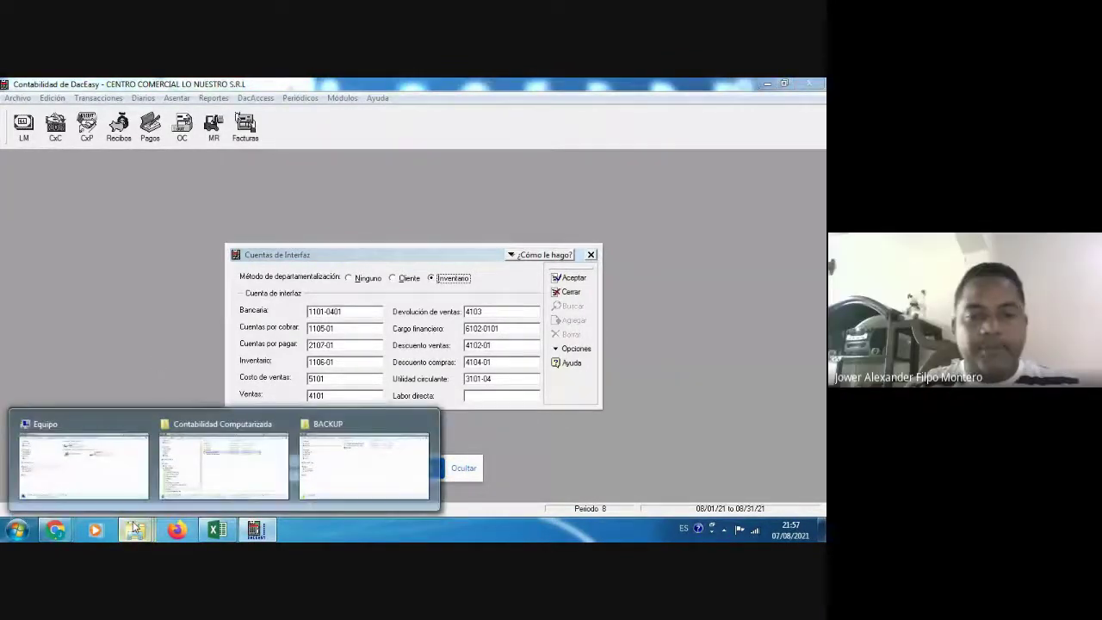
click(366, 435)
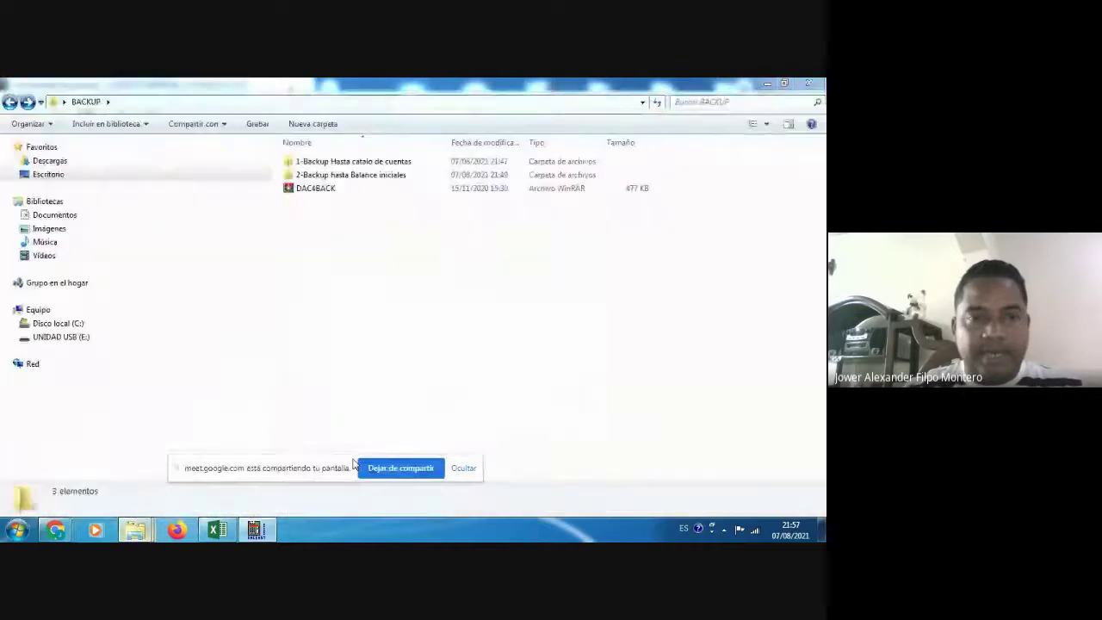
click(76, 337)
double_click(312, 283)
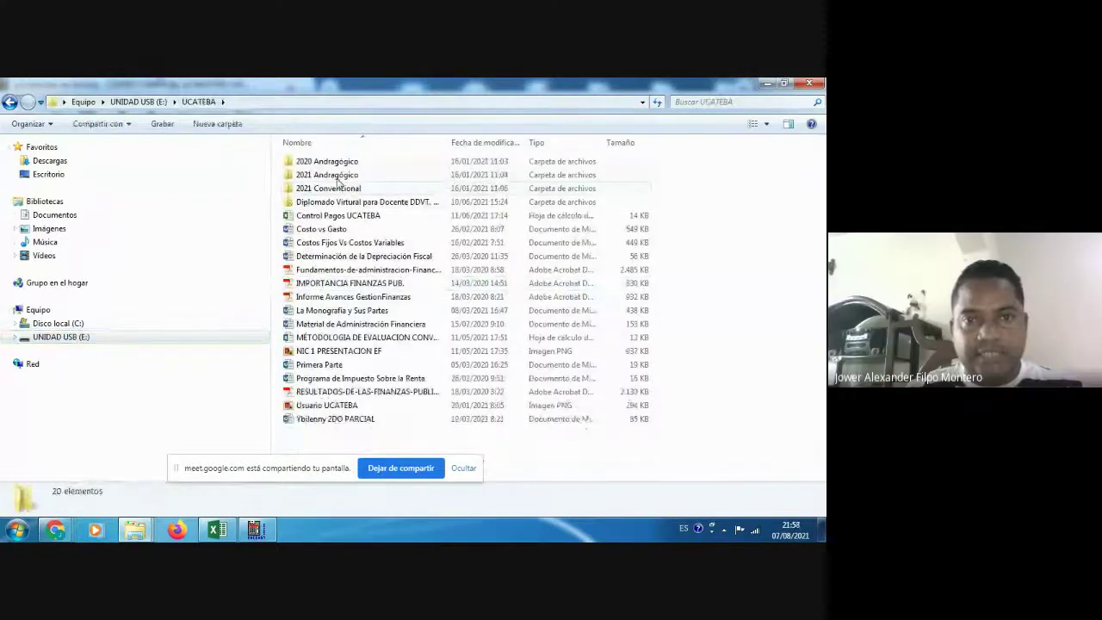
double_click(336, 176)
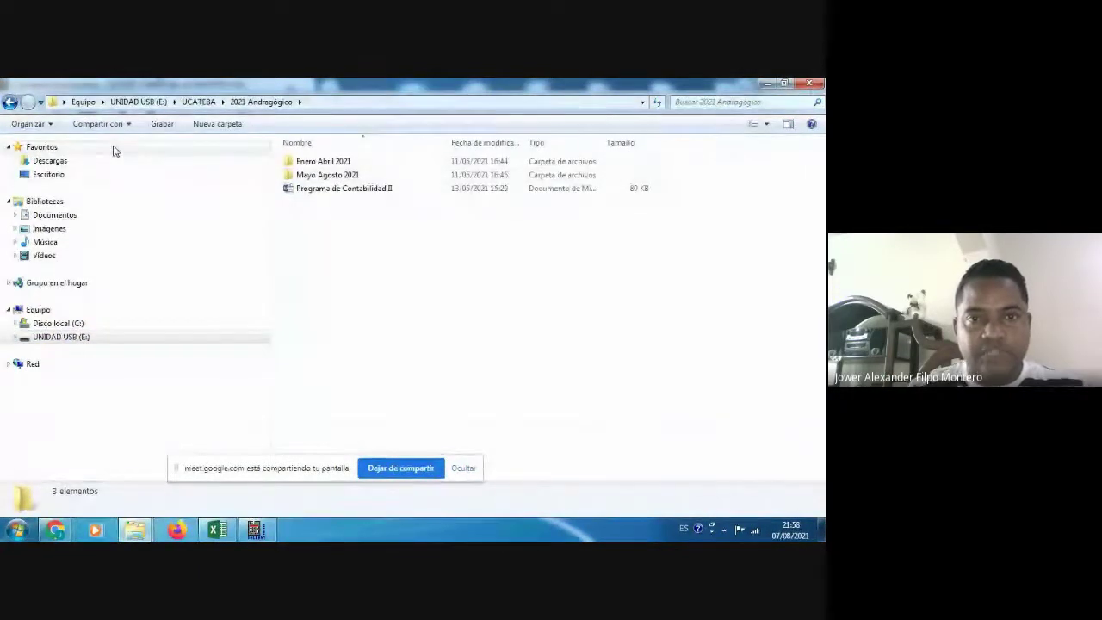
key(BackSpace)
key(Down)
key(Return)
key(Down)
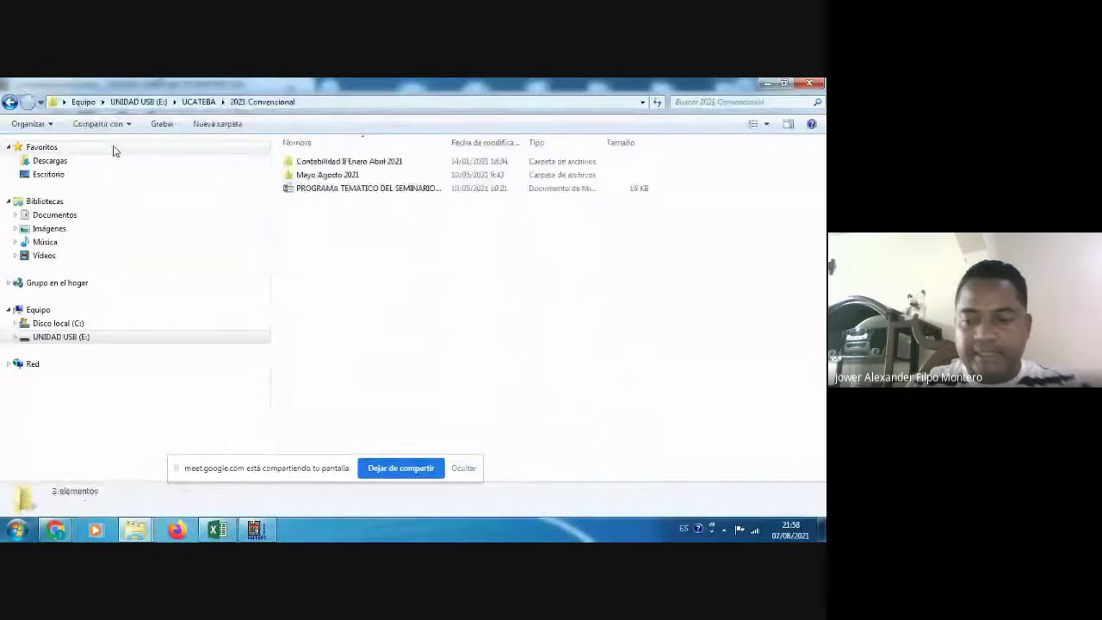
key(Return)
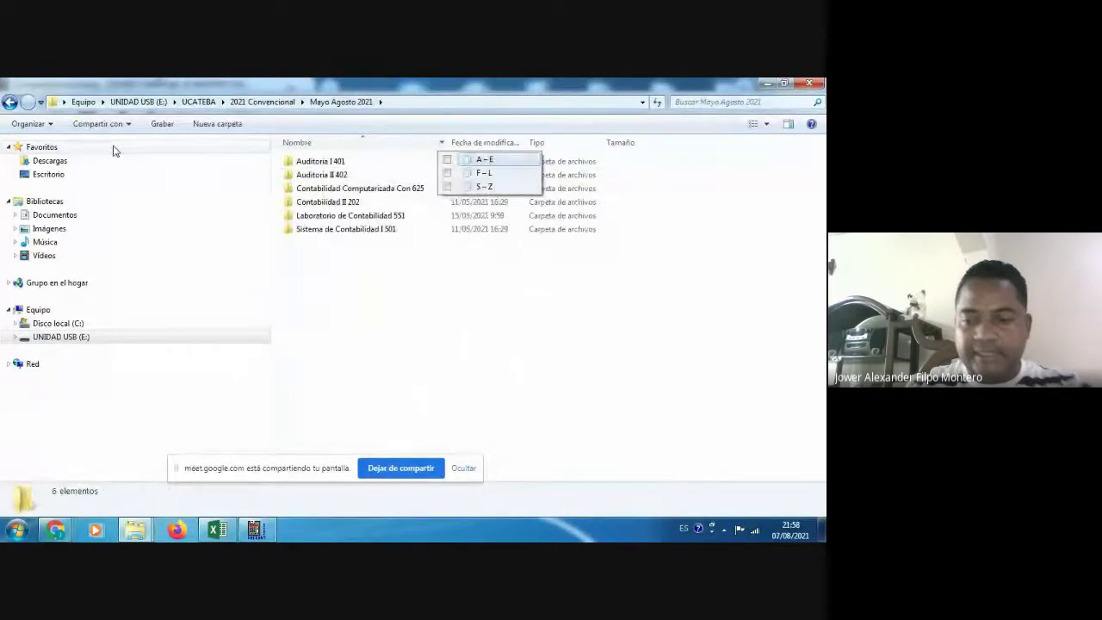
Open Programa Practico Contabilidad Computarizada.pdf from the Contabilidad Computarizada Con 625 folder
click(352, 189)
key(Return)
key(Down)
key(Down)
key(Down)
key(Down)
key(Down)
key(Down)
key(Down)
key(Down)
key(Down)
key(Down)
key(Down)
key(Down)
key(Down)
key(Down)
key(Down)
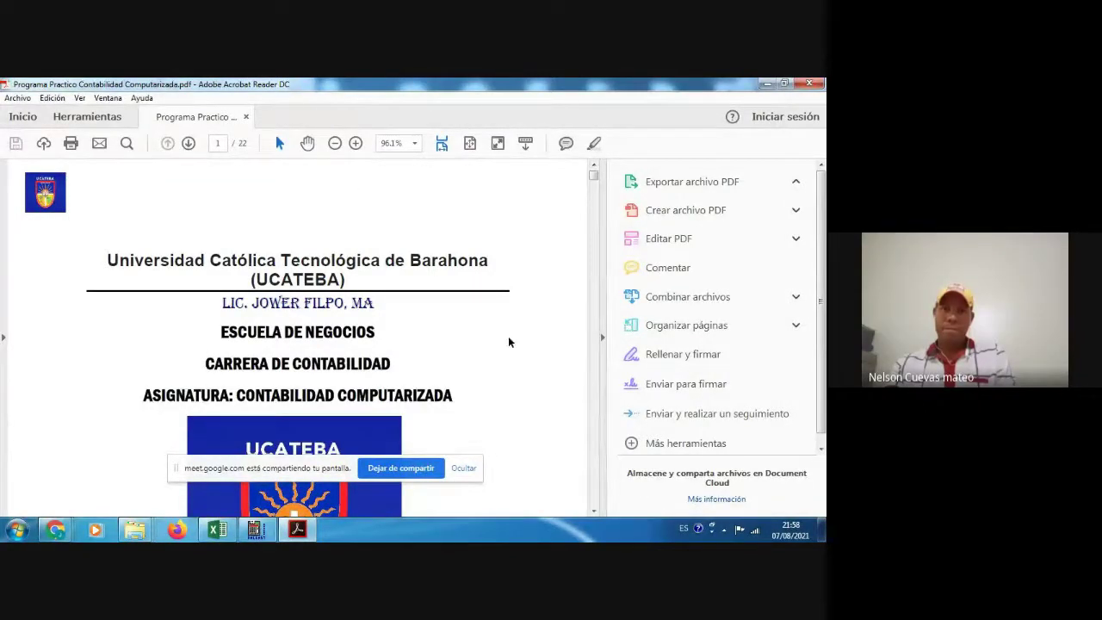
Examine the practical program's tables for creating suppliers, products and fixed assets in sections 11 to 13
scroll(509, 341, down, 20)
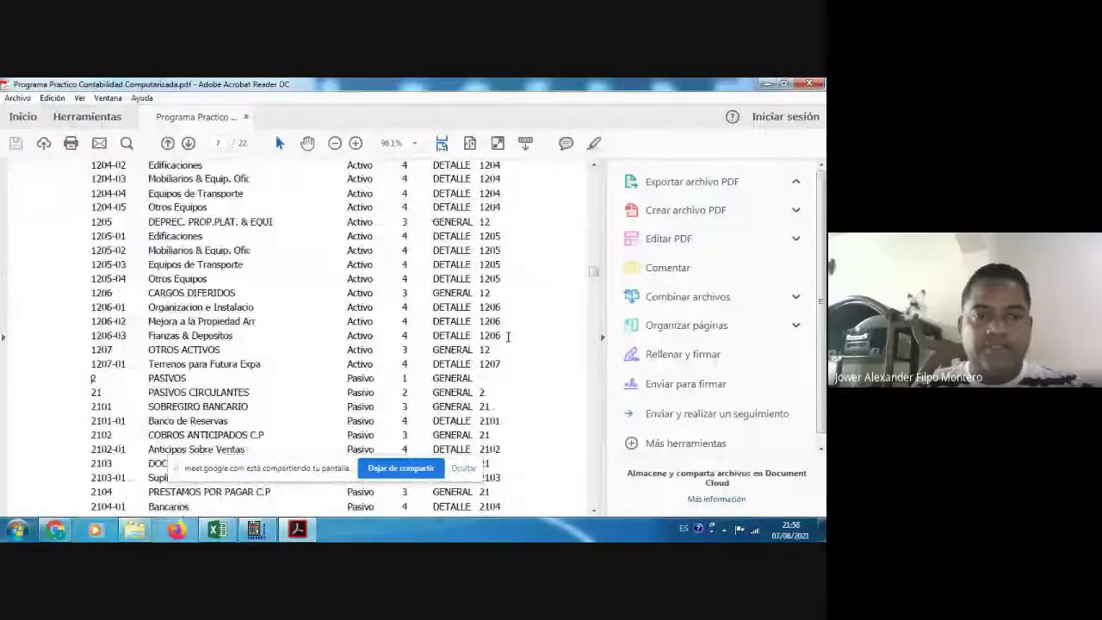
scroll(507, 337, down, 20)
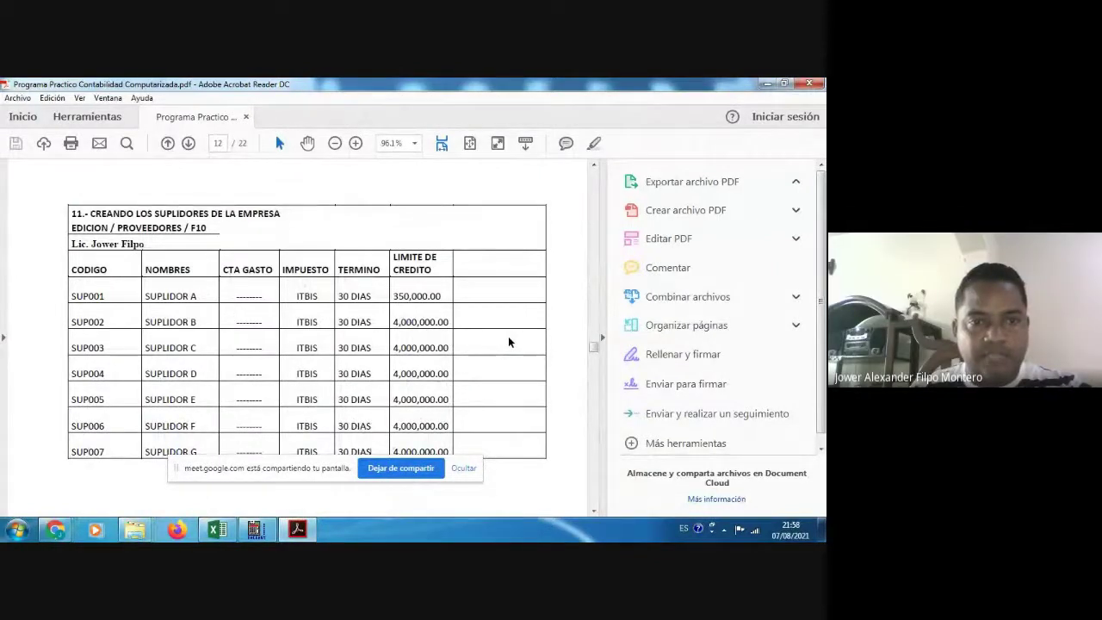
scroll(508, 342, down, 10)
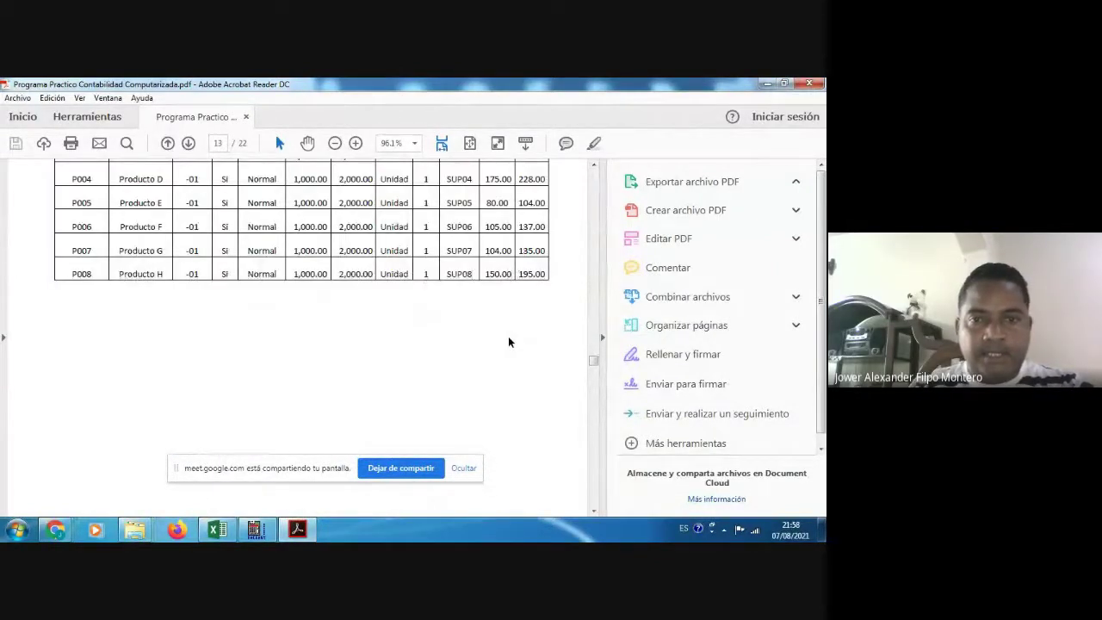
drag(596, 366, 593, 356)
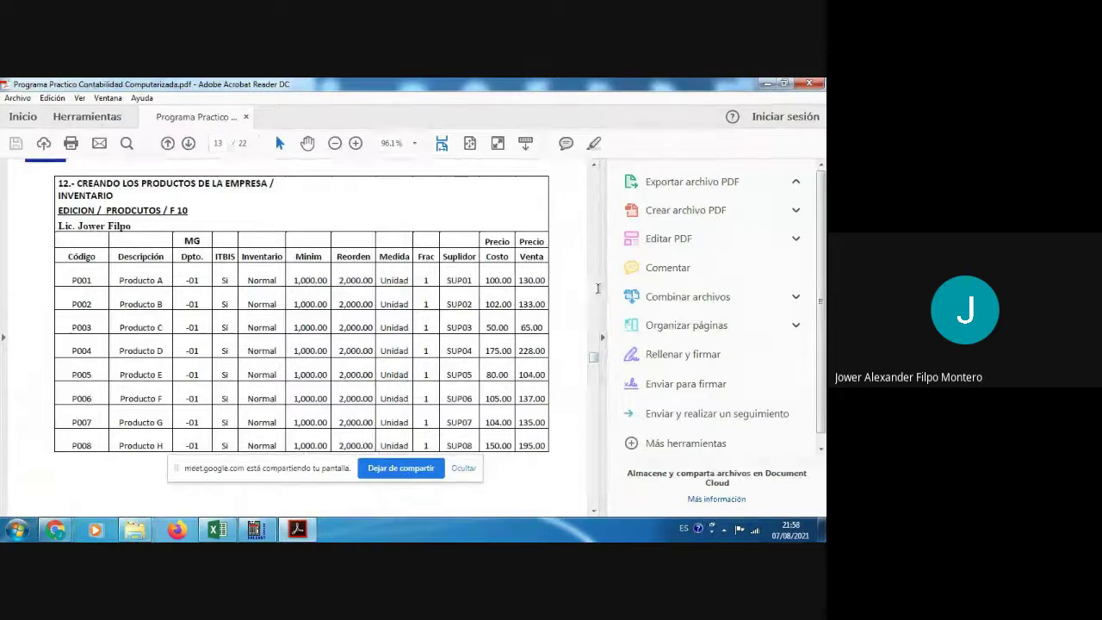
click(593, 510)
scroll(593, 510, down, 12)
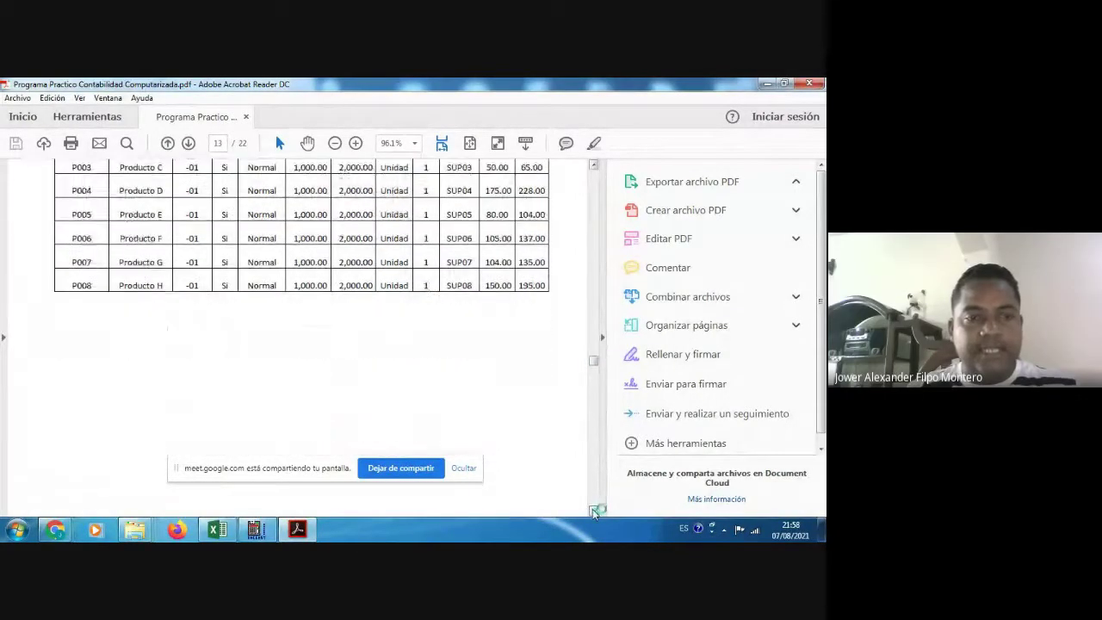
scroll(593, 511, down, 3)
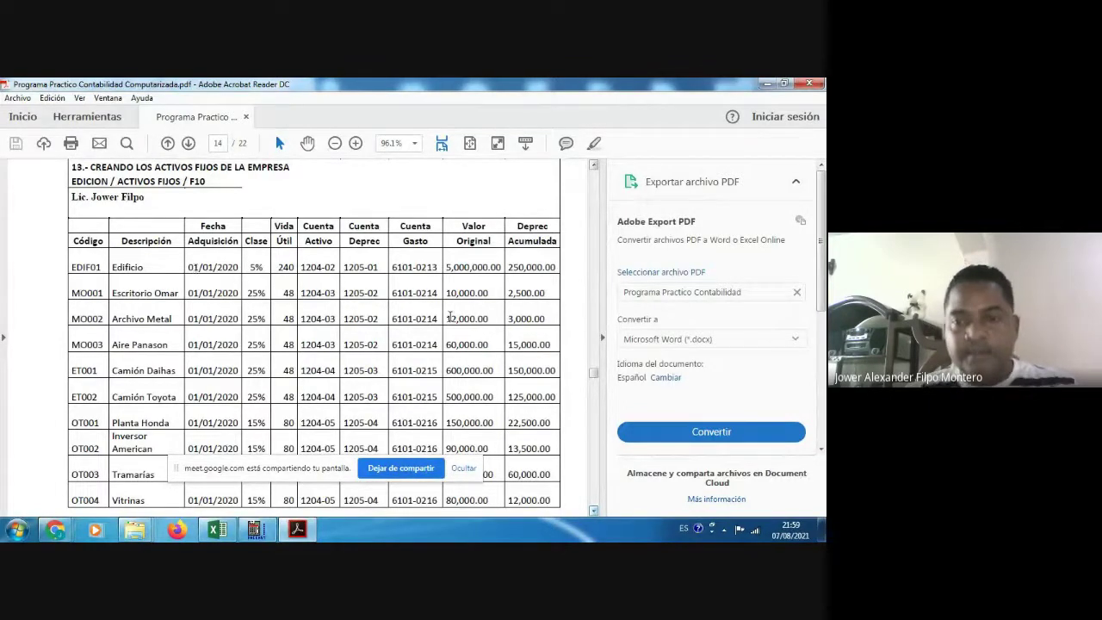
Examine section 14 on the opening entry, covering customer and supplier balances, inventory and the initial journal entry
click(594, 511)
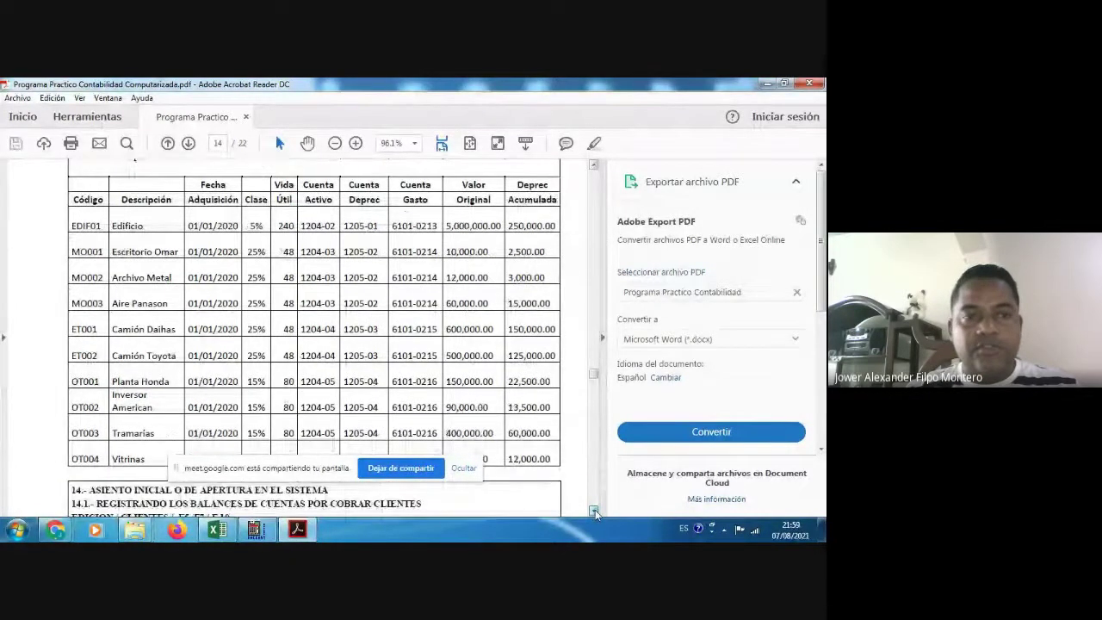
click(594, 511)
click(594, 511)
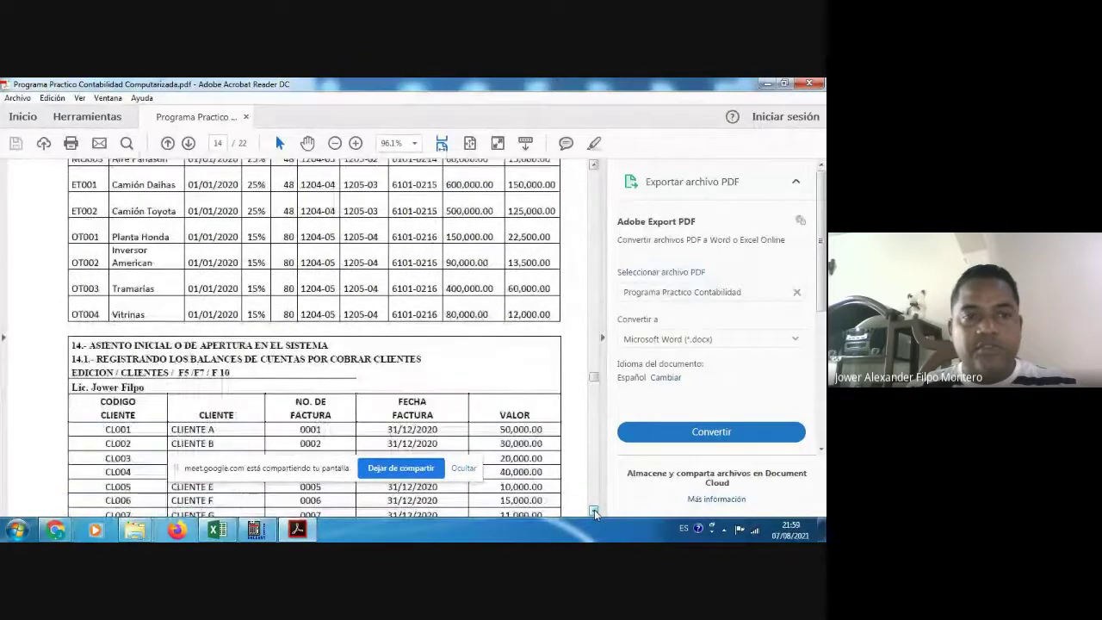
click(594, 512)
click(594, 511)
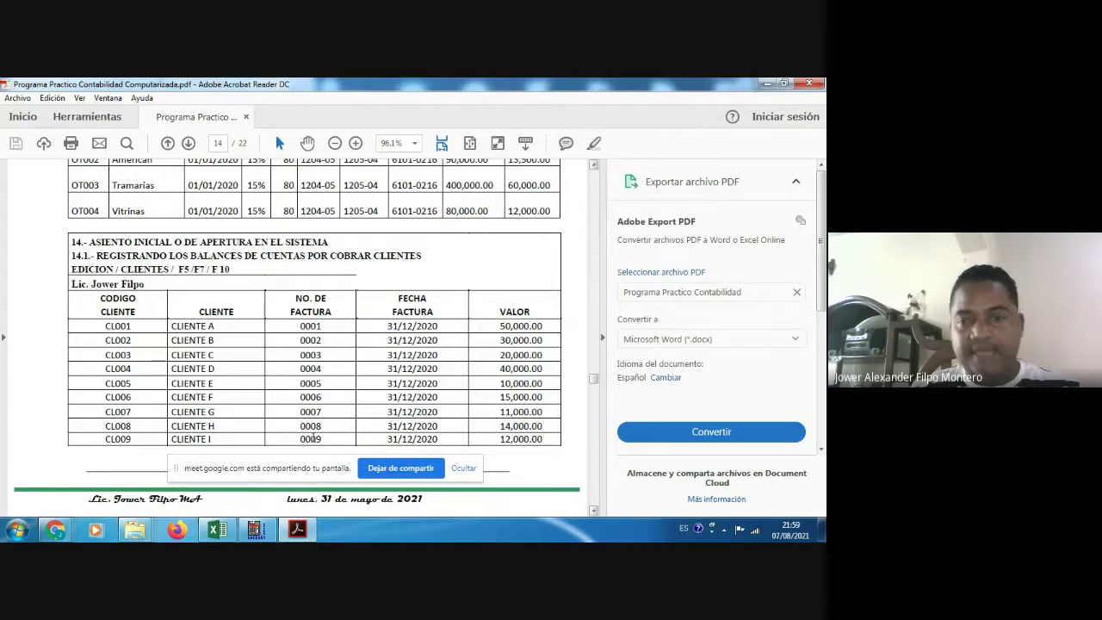
scroll(591, 502, down, 15)
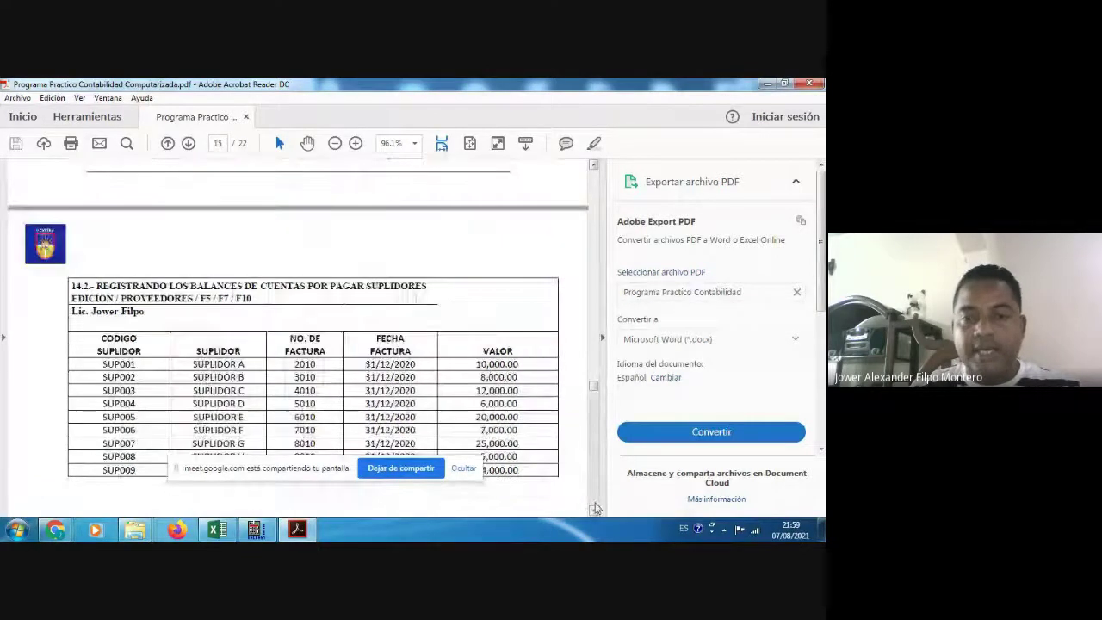
click(593, 165)
scroll(593, 168, up, 10)
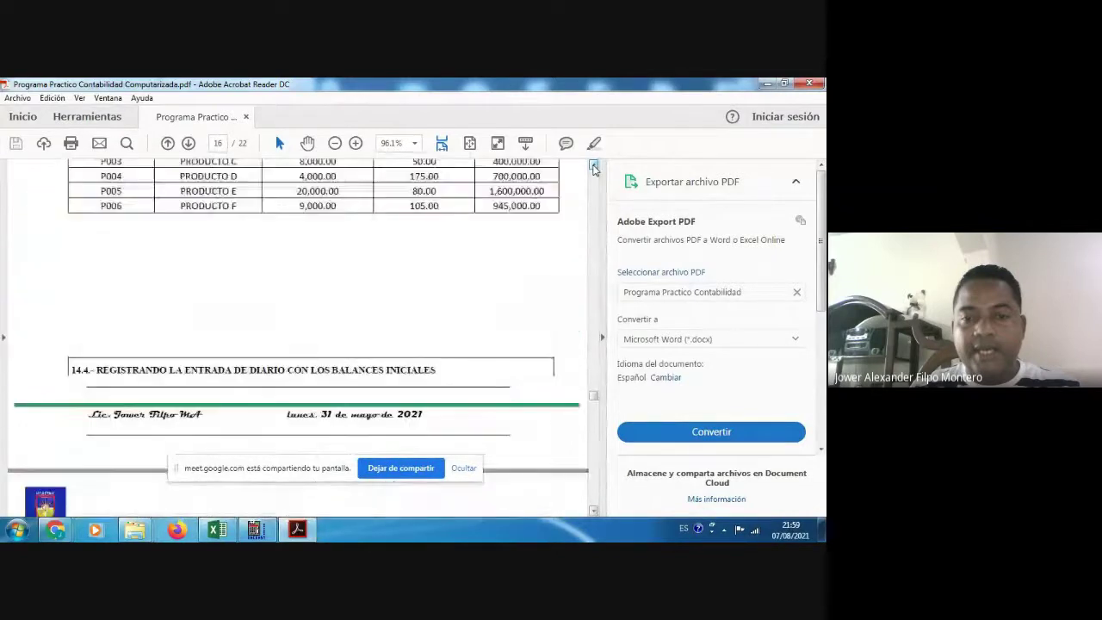